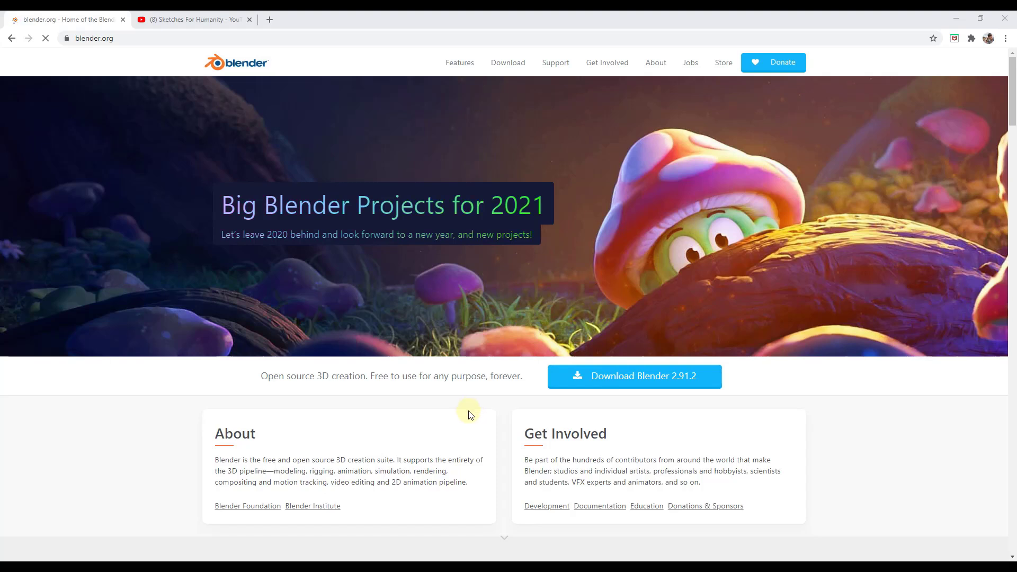
Step: Go to Blender's experimental daily builds download page and download the Blender 2.93.0 Alpha build for Windows
{"action": "left_click", "coordinate": [514, 66]}
{"action": "scroll", "coordinate": [575, 296], "scroll_direction": "down", "scroll_amount": 5}
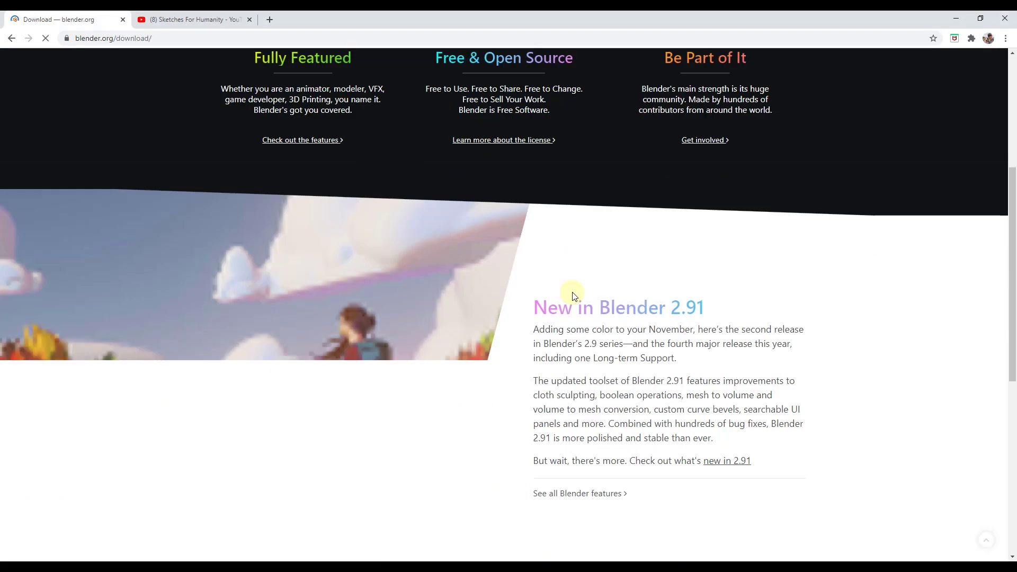
{"action": "scroll", "coordinate": [577, 296], "scroll_direction": "down", "scroll_amount": 8}
{"action": "left_click", "coordinate": [320, 372]}
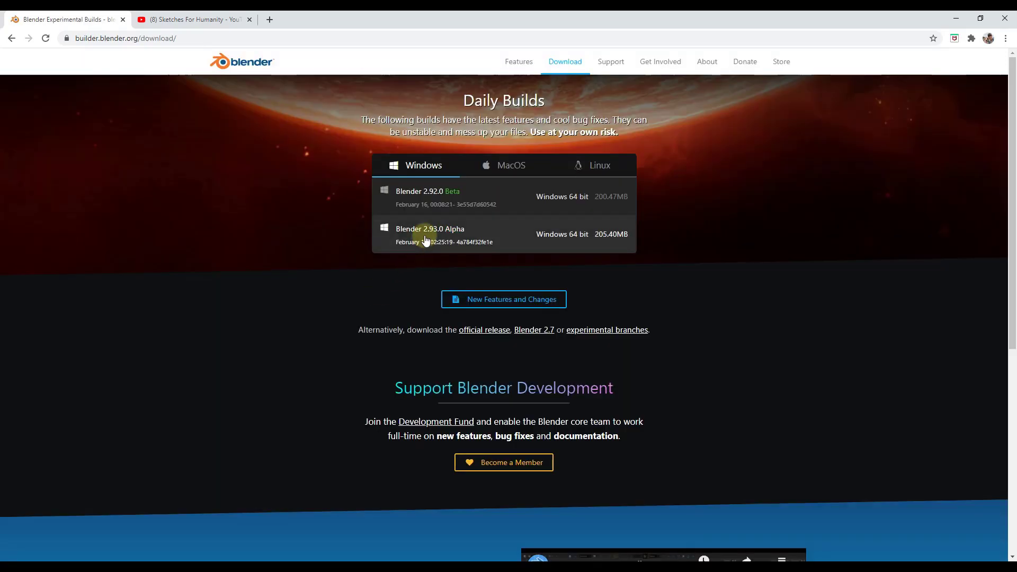
{"action": "left_click", "coordinate": [465, 241]}
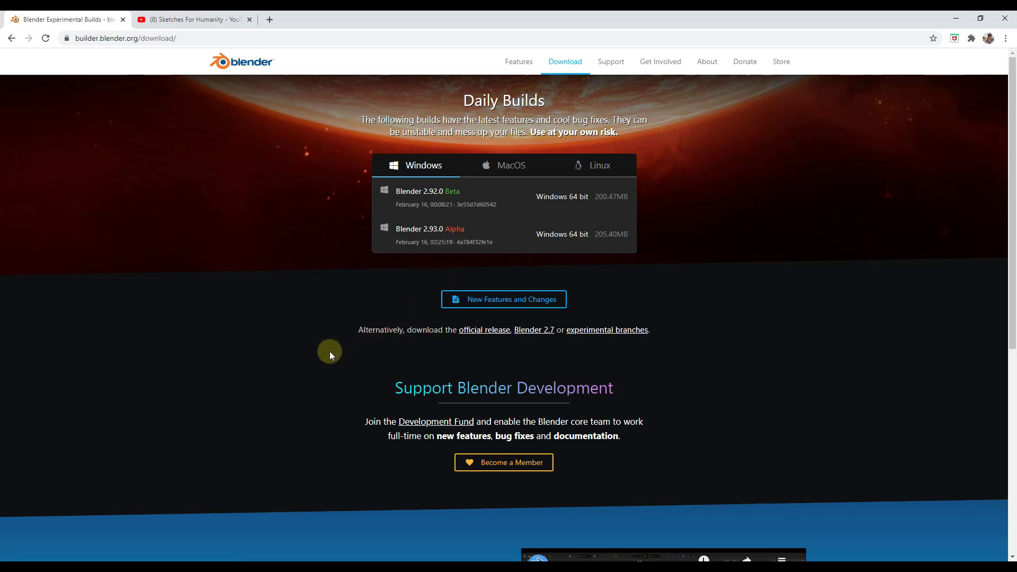
{"action": "left_click", "coordinate": [454, 230]}
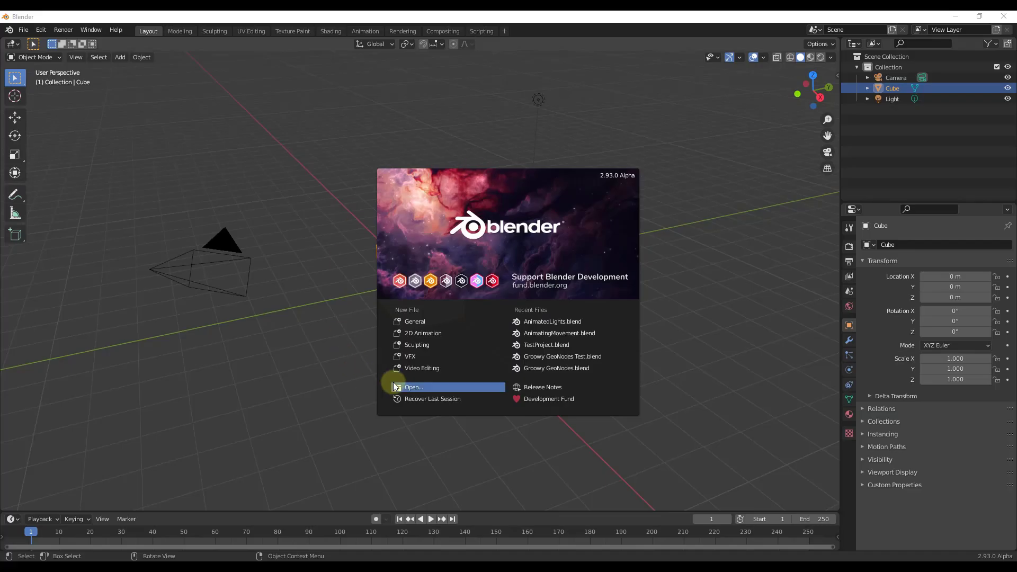
Step: Switch to Blender, start a new General file and delete the default cube
{"action": "left_click", "coordinate": [418, 320]}
{"action": "mouse_move", "coordinate": [426, 308]}
{"action": "middle_mouse_down"}
{"action": "mouse_move", "coordinate": [449, 300]}
{"action": "mouse_move", "coordinate": [433, 297]}
{"action": "middle_mouse_up"}
{"action": "key", "text": "Delete"}
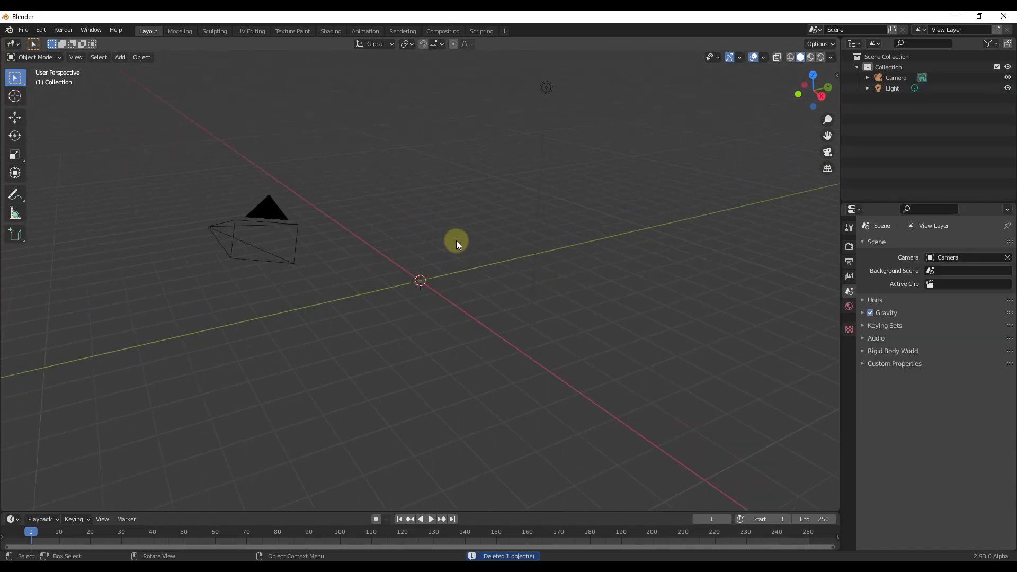
Step: Add a mesh plane at the origin and scale it up uniformly to about 6.5
{"action": "middle_click_drag", "start_coordinate": [440, 296], "coordinate": [438, 297]}
{"action": "key", "text": "shift+a"}
{"action": "mouse_move", "coordinate": [437, 296]}
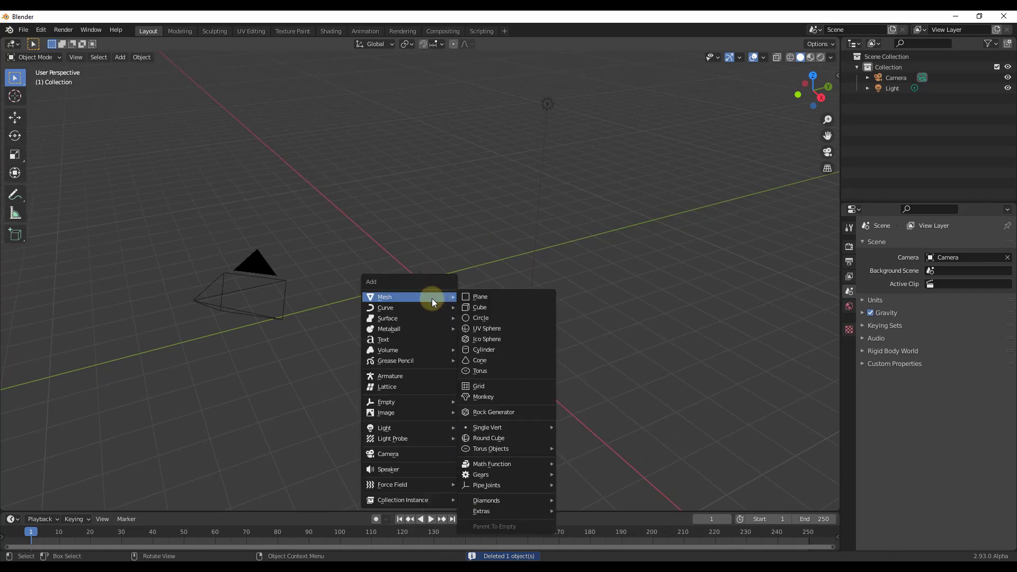
{"action": "left_click", "coordinate": [488, 296]}
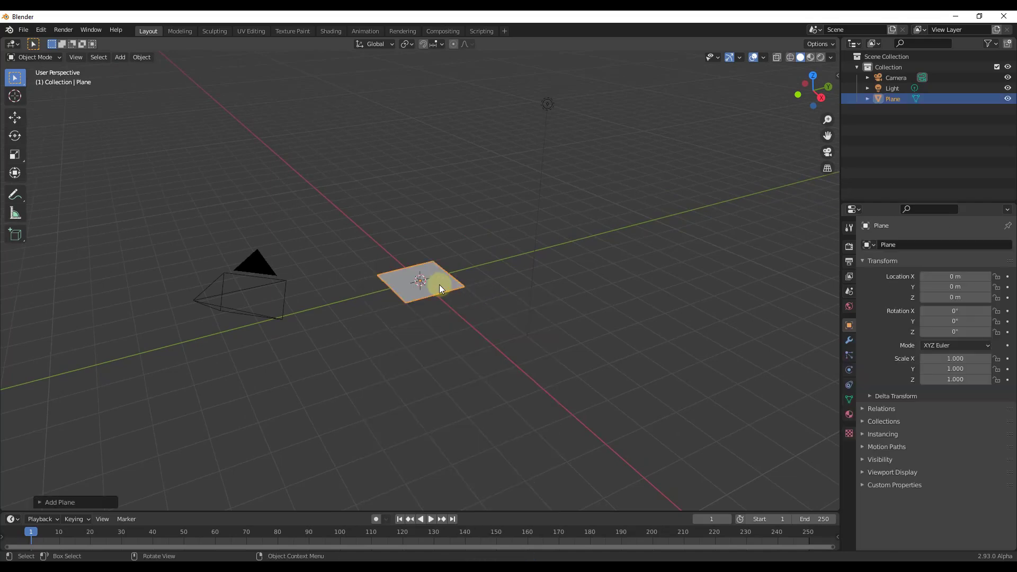
{"action": "key", "text": "s"}
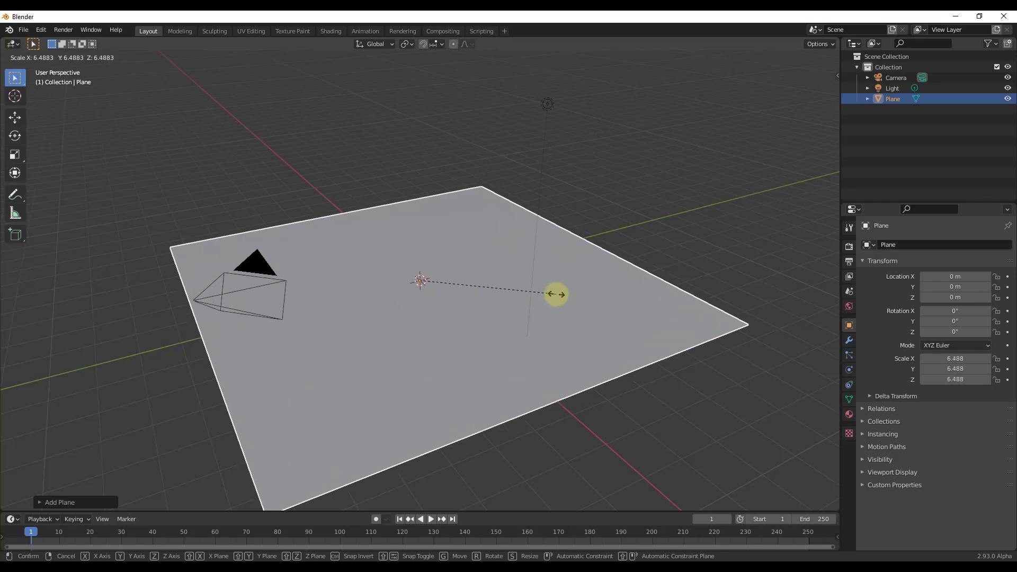
{"action": "left_click", "coordinate": [556, 294]}
Step: Apply the rotation and scale of the enlarged plane
{"action": "mouse_move", "coordinate": [509, 297]}
{"action": "middle_mouse_down"}
{"action": "mouse_move", "coordinate": [526, 307]}
{"action": "mouse_move", "coordinate": [511, 313]}
{"action": "middle_mouse_up"}
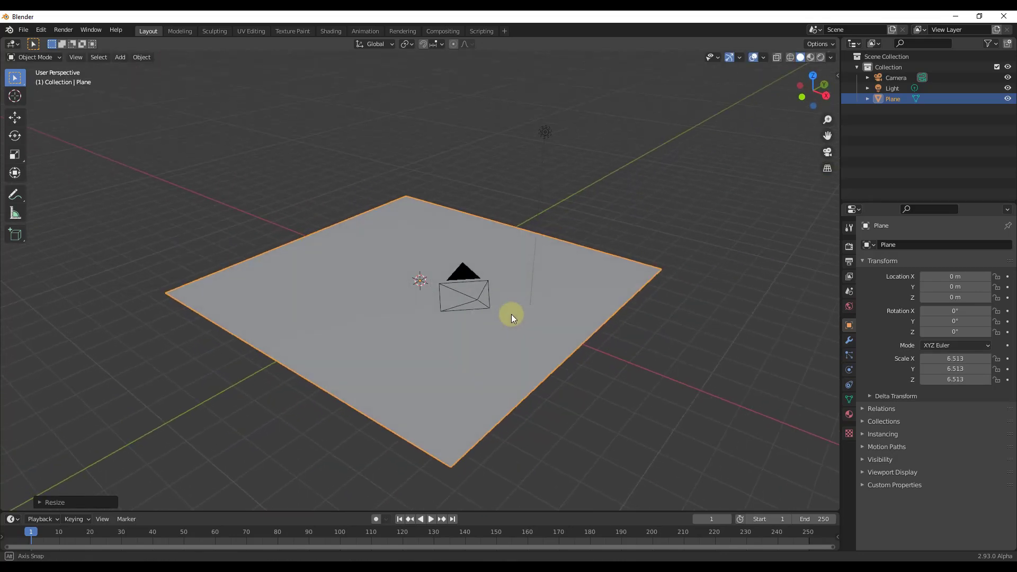
{"action": "left_click", "coordinate": [141, 57]}
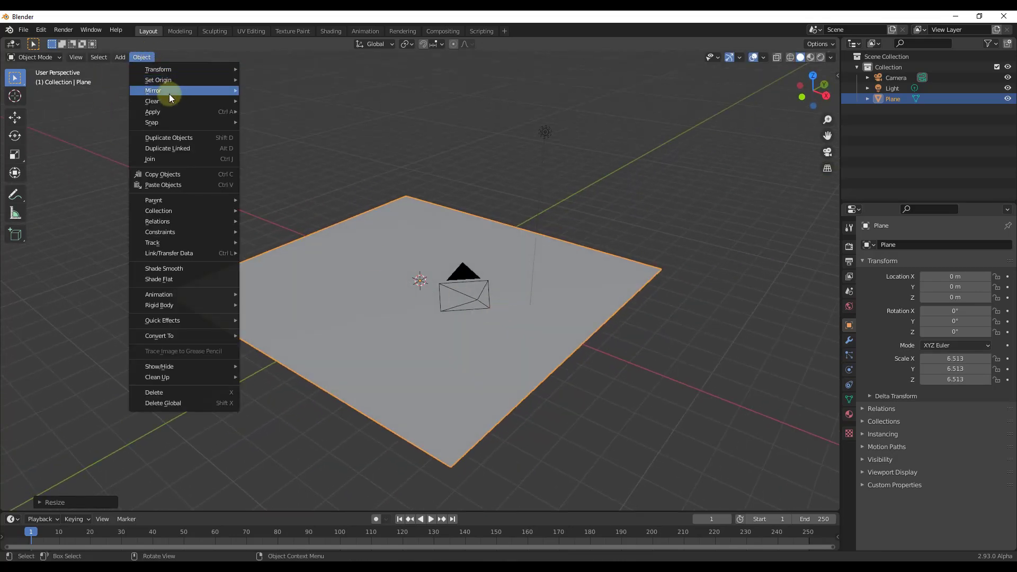
{"action": "mouse_move", "coordinate": [170, 109]}
{"action": "left_click", "coordinate": [290, 152]}
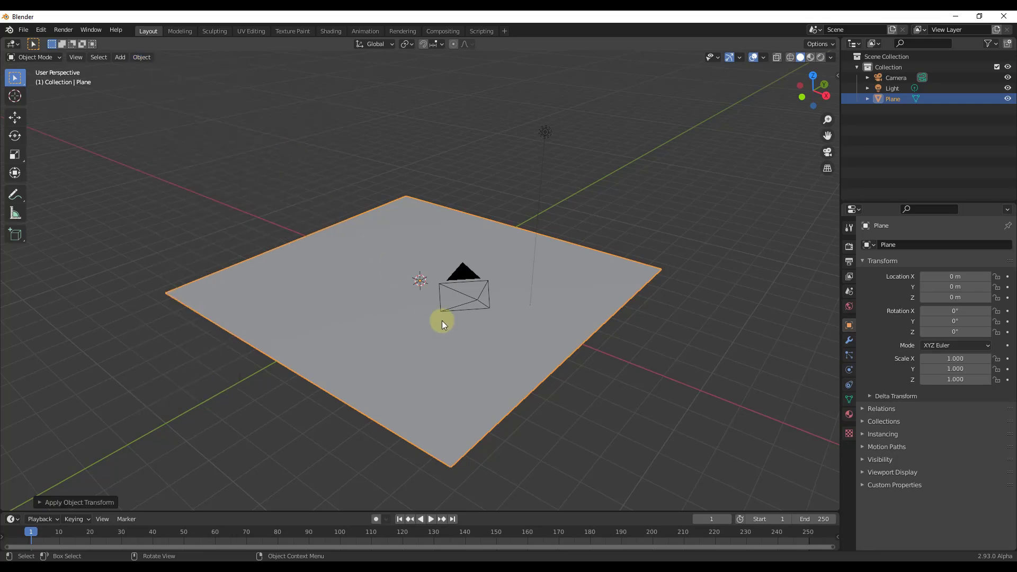
Step: Subdivide the whole plane with 50 cuts in Edit Mode and return to Object Mode
{"action": "key", "text": "Tab"}
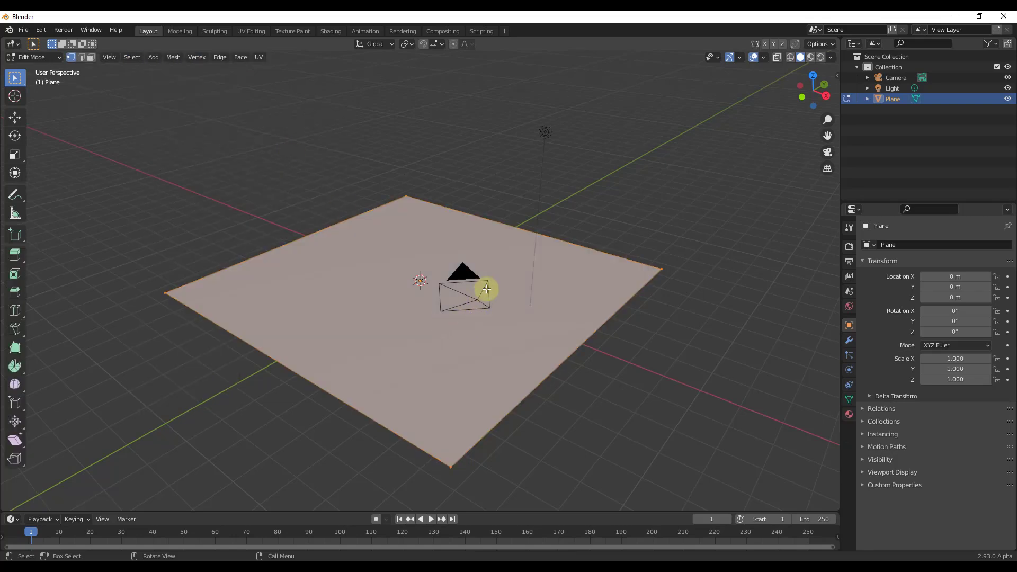
{"action": "right_click", "coordinate": [498, 235]}
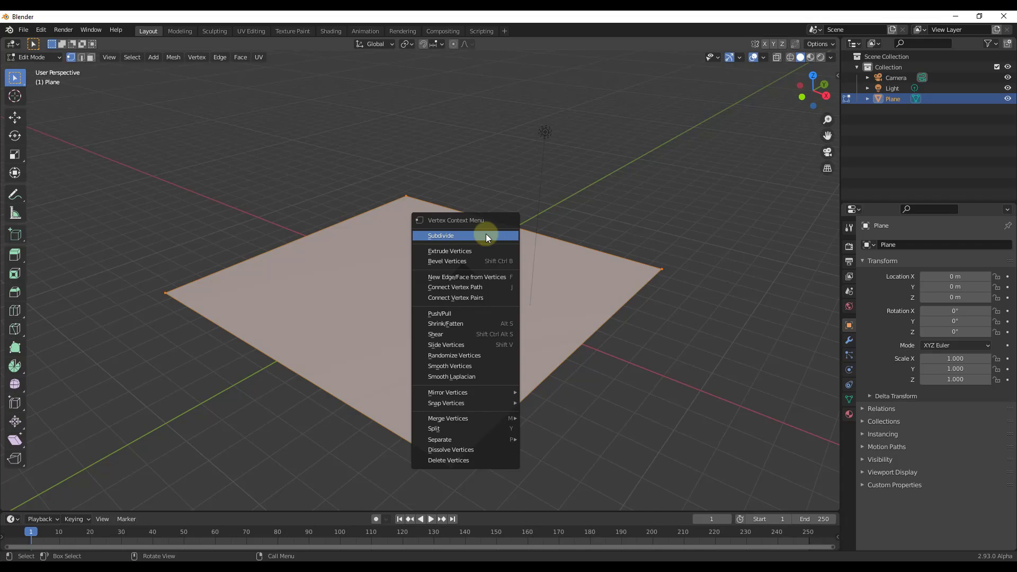
{"action": "left_click", "coordinate": [486, 237]}
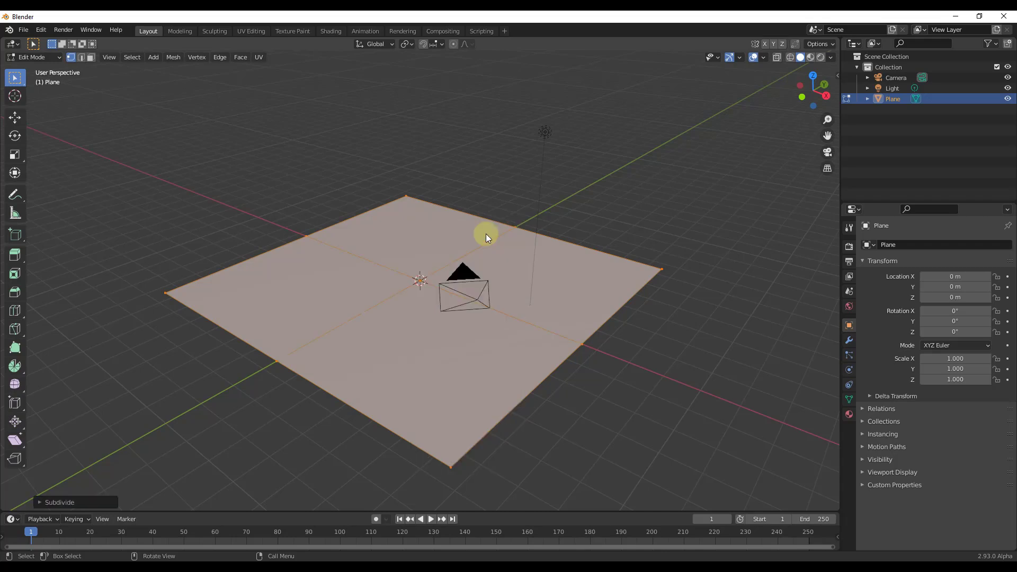
{"action": "left_click", "coordinate": [62, 503]}
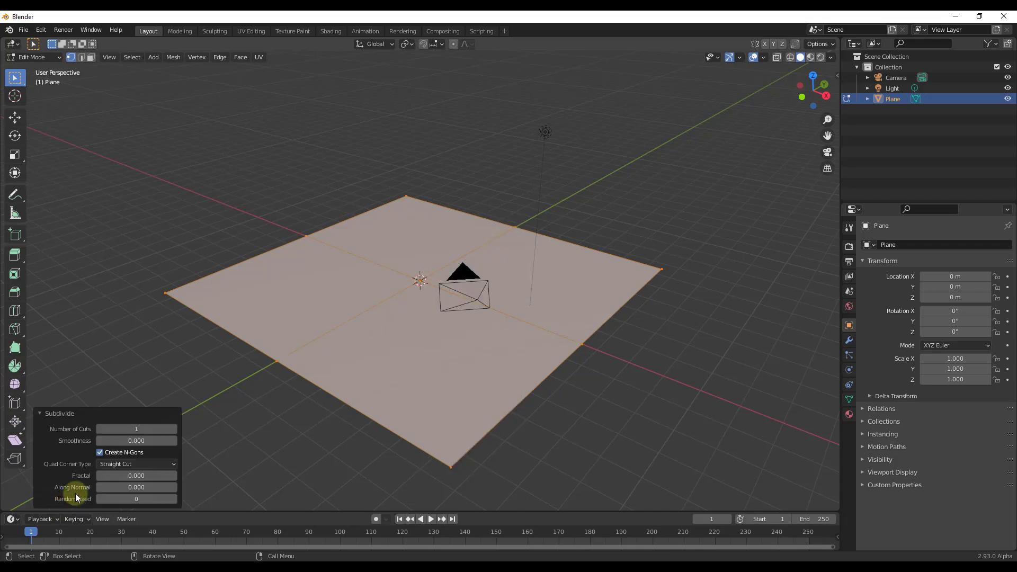
{"action": "left_click", "coordinate": [155, 430]}
{"action": "type", "text": "50"}
{"action": "key", "text": "Return"}
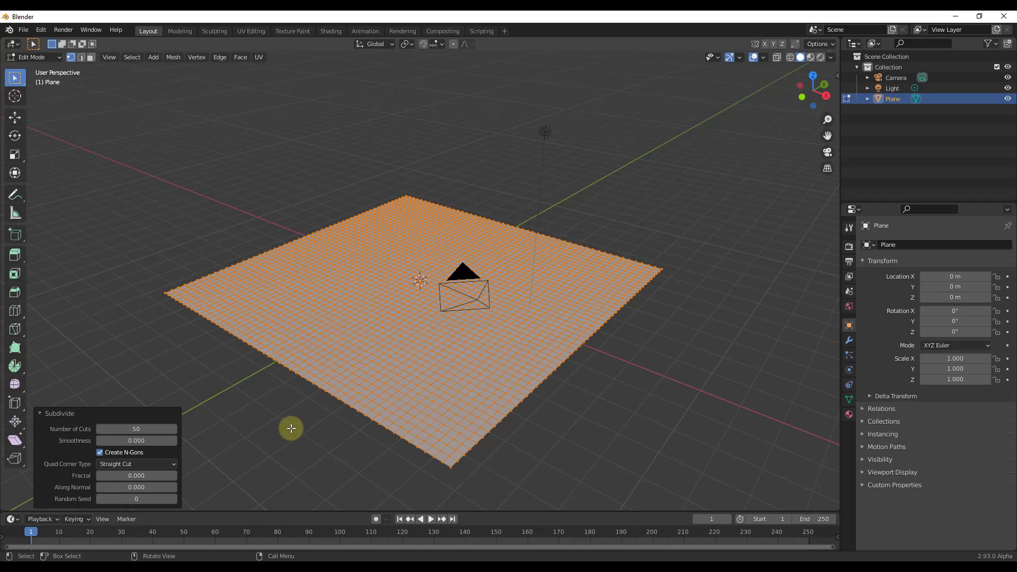
{"action": "middle_click_drag", "start_coordinate": [291, 428], "coordinate": [284, 424]}
{"action": "key", "text": "Tab"}
{"action": "middle_click_drag", "start_coordinate": [390, 347], "coordinate": [357, 323]}
{"action": "key", "text": "Tab"}
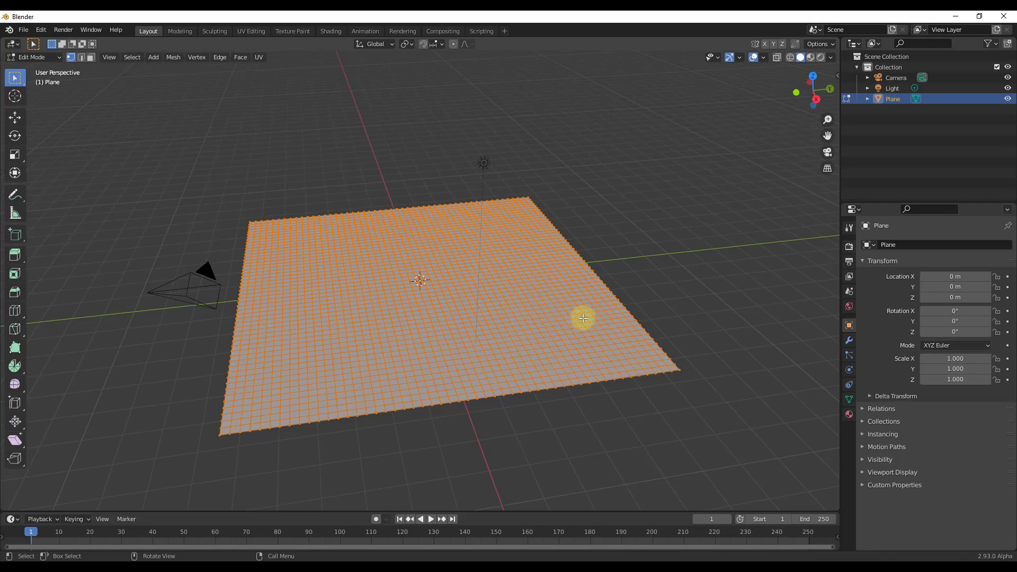
{"action": "middle_click_drag", "start_coordinate": [446, 307], "coordinate": [445, 302]}
{"action": "key", "text": "Tab"}
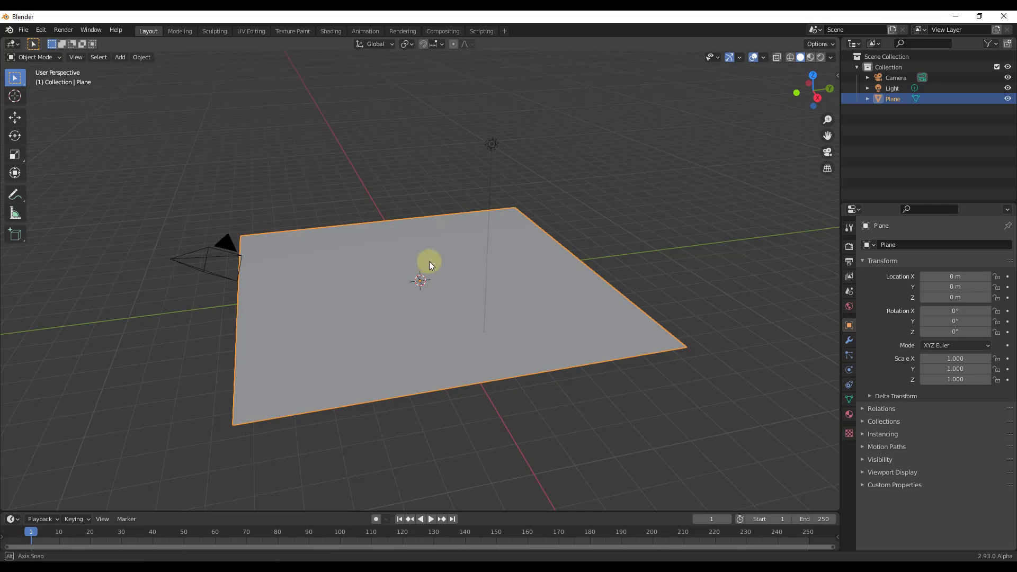
Step: Search the add-ons in Preferences for "extr" to check whether Add Mesh: Extra Objects is enabled
{"action": "middle_click_drag", "start_coordinate": [428, 262], "coordinate": [419, 249]}
{"action": "left_click", "coordinate": [41, 30]}
{"action": "left_click", "coordinate": [67, 181]}
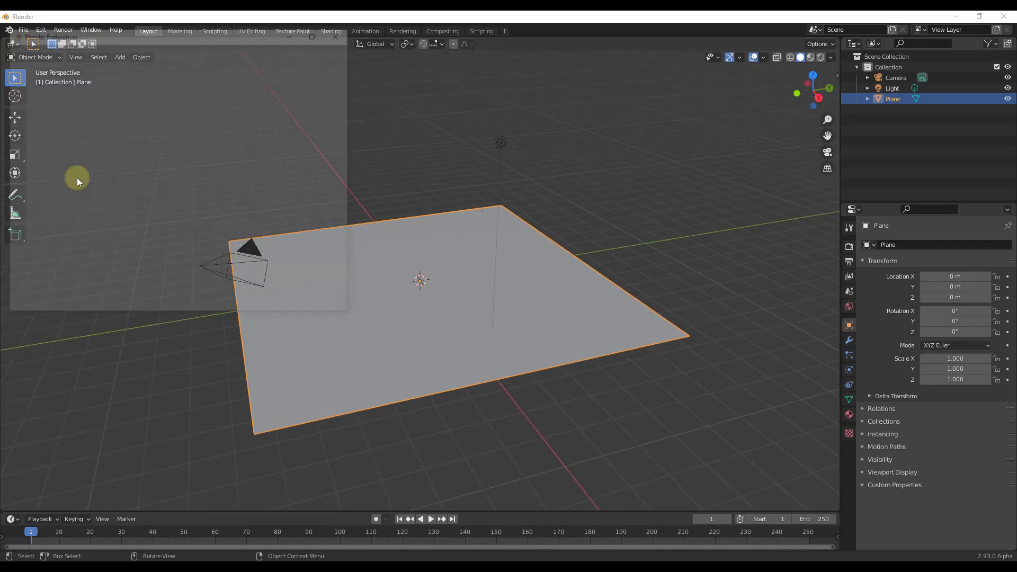
{"action": "left_click", "coordinate": [291, 64]}
{"action": "type", "text": "extr"}
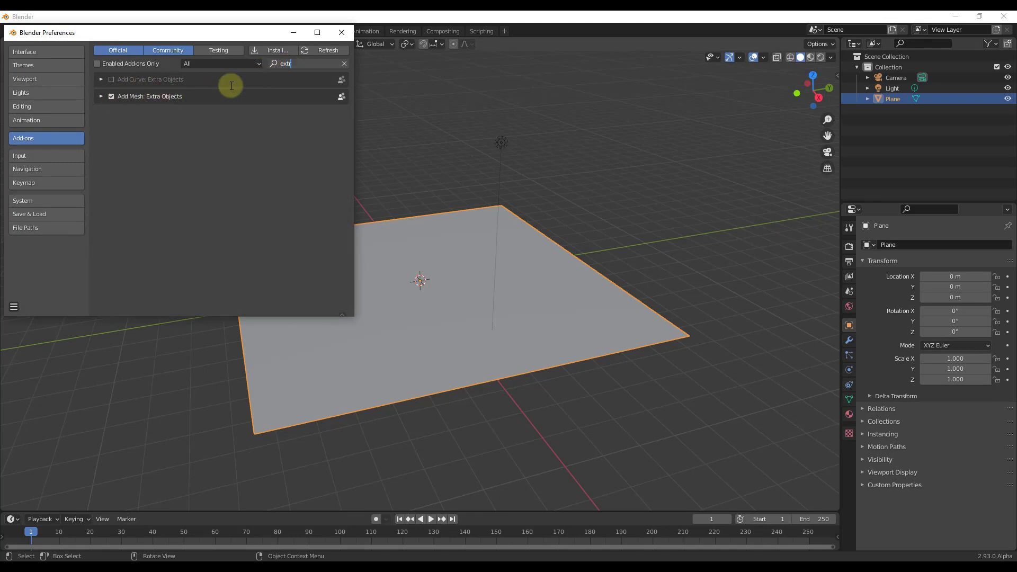
{"action": "left_click", "coordinate": [342, 32]}
Step: Add a Gem mesh from the Diamonds primitives at the origin
{"action": "key", "text": "shift+a"}
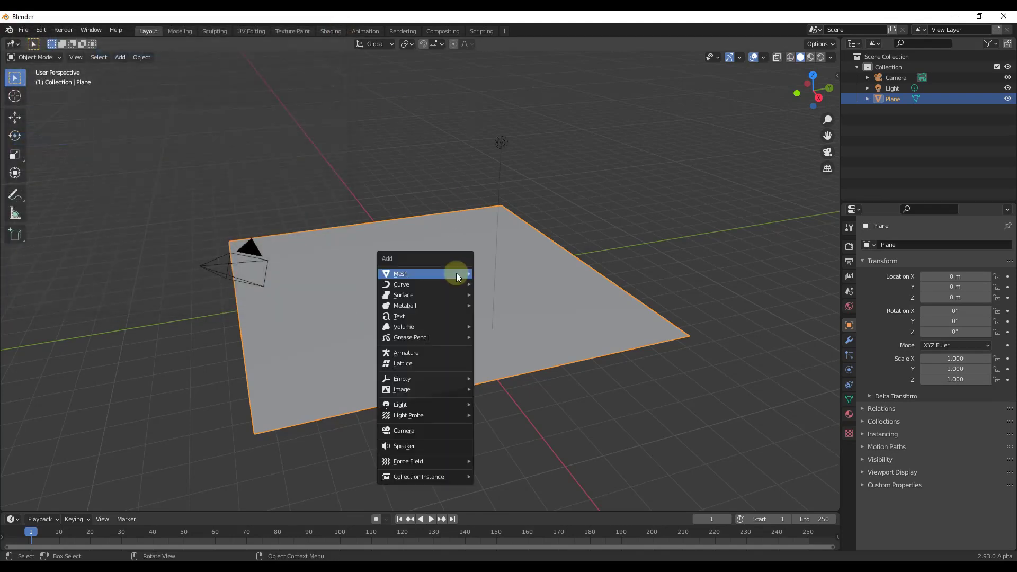
{"action": "mouse_move", "coordinate": [457, 274]}
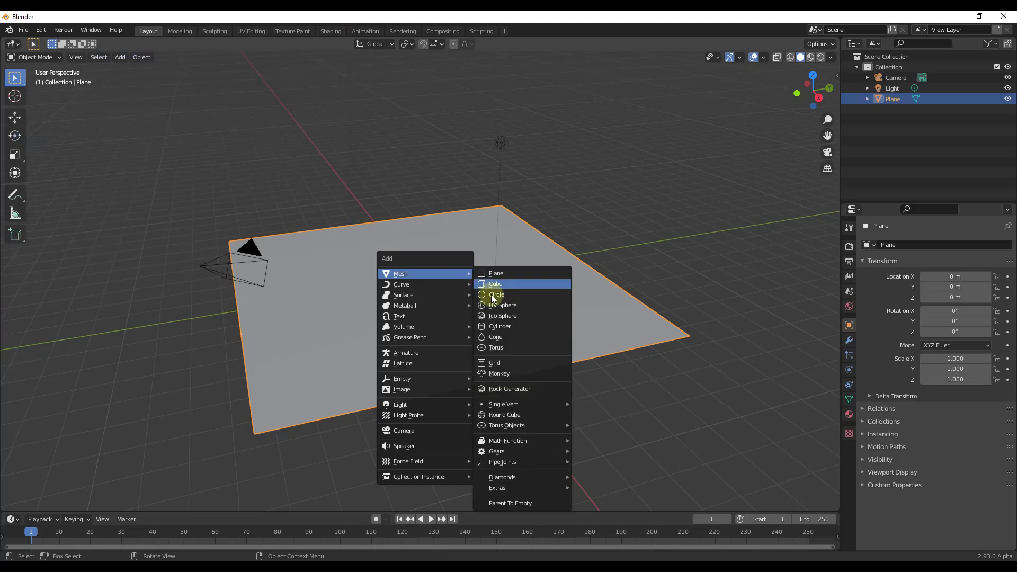
{"action": "mouse_move", "coordinate": [517, 478]}
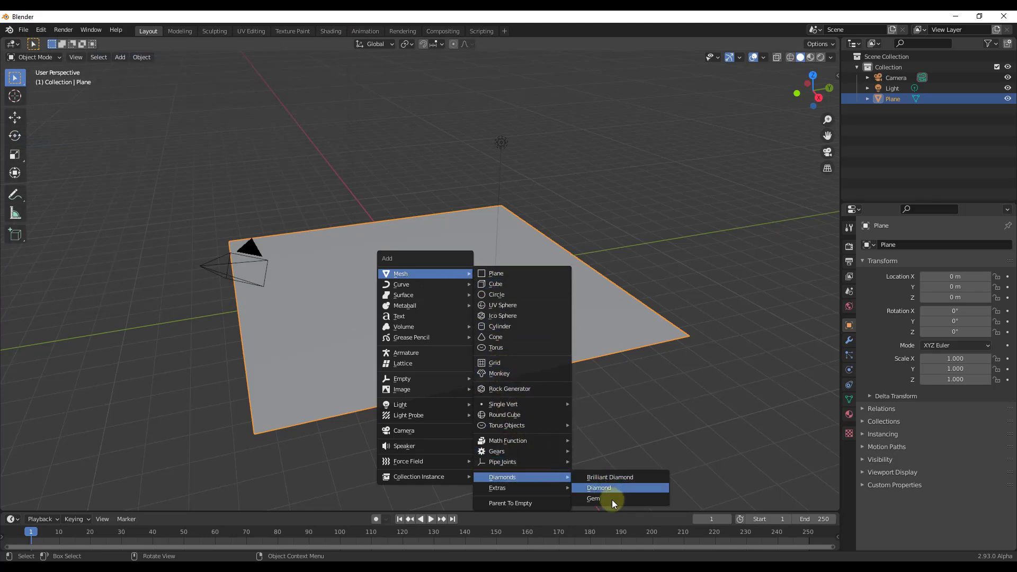
{"action": "left_click", "coordinate": [609, 499]}
Step: Move the gem about 9.77 m along Y, off the plane, and scale it down to about 0.214
{"action": "scroll", "coordinate": [444, 312], "scroll_direction": "up", "scroll_amount": 5}
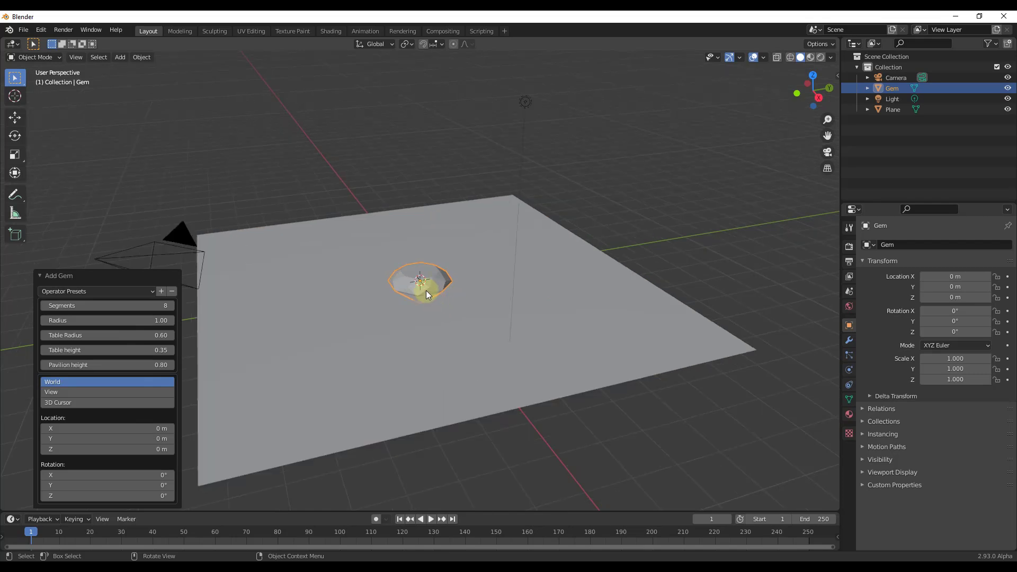
{"action": "left_click_drag", "start_coordinate": [424, 295], "coordinate": [750, 270]}
{"action": "key", "text": "s"}
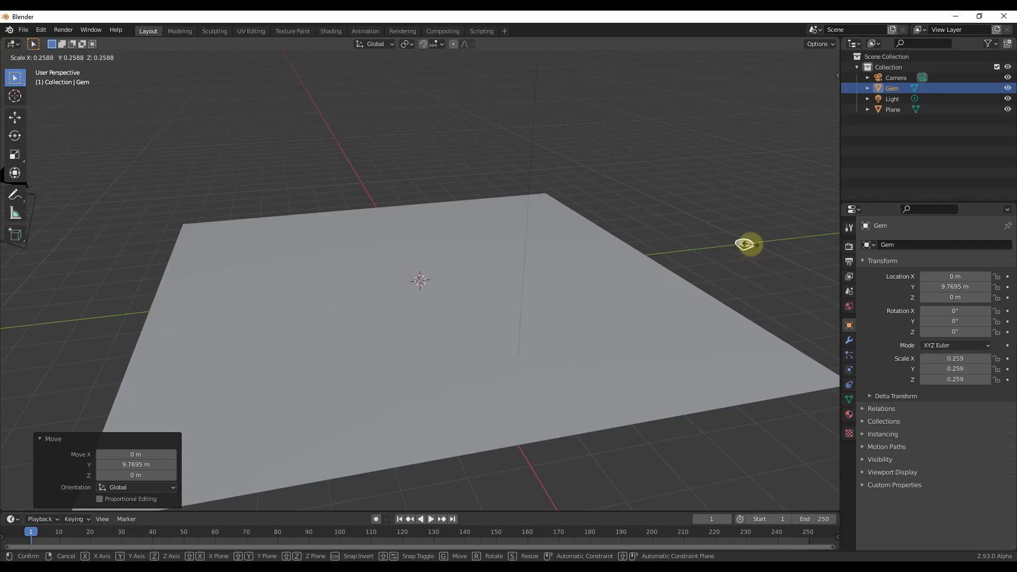
{"action": "left_click", "coordinate": [747, 243]}
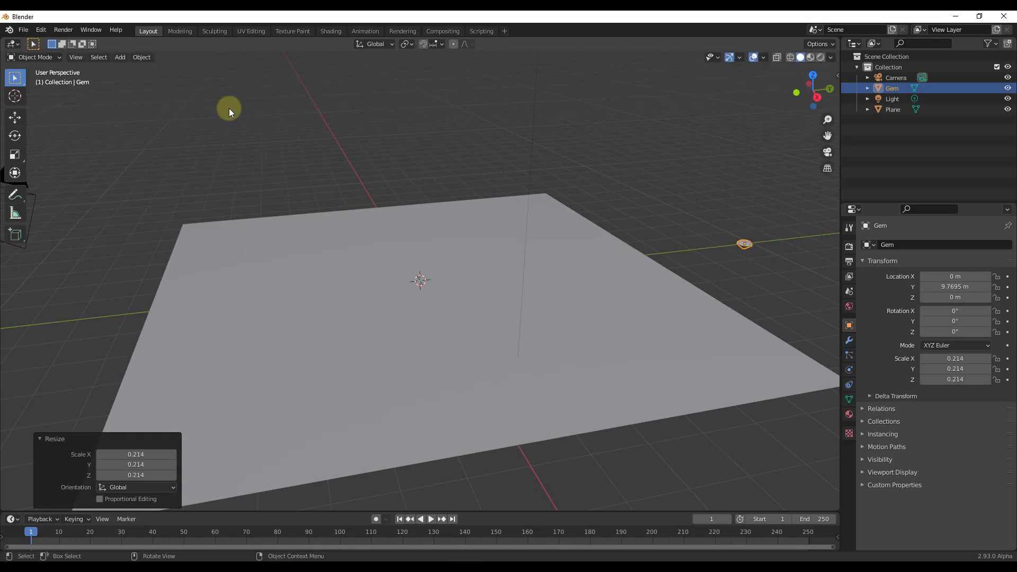
Step: Apply the gem's rotation and scale
{"action": "left_click", "coordinate": [141, 57]}
{"action": "mouse_move", "coordinate": [170, 109]}
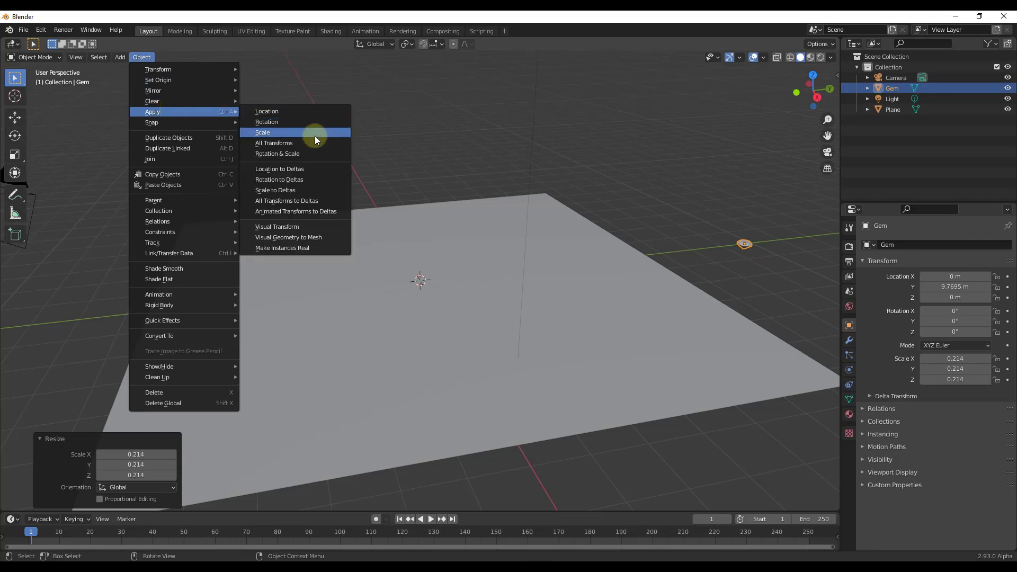
{"action": "left_click", "coordinate": [298, 154]}
Step: Select the plane and add a Geometry Nodes modifier to it
{"action": "scroll", "coordinate": [548, 268], "scroll_direction": "down", "scroll_amount": 3}
{"action": "mouse_move", "coordinate": [548, 267]}
{"action": "middle_mouse_down"}
{"action": "mouse_move", "coordinate": [454, 268]}
{"action": "mouse_move", "coordinate": [562, 268]}
{"action": "middle_mouse_up"}
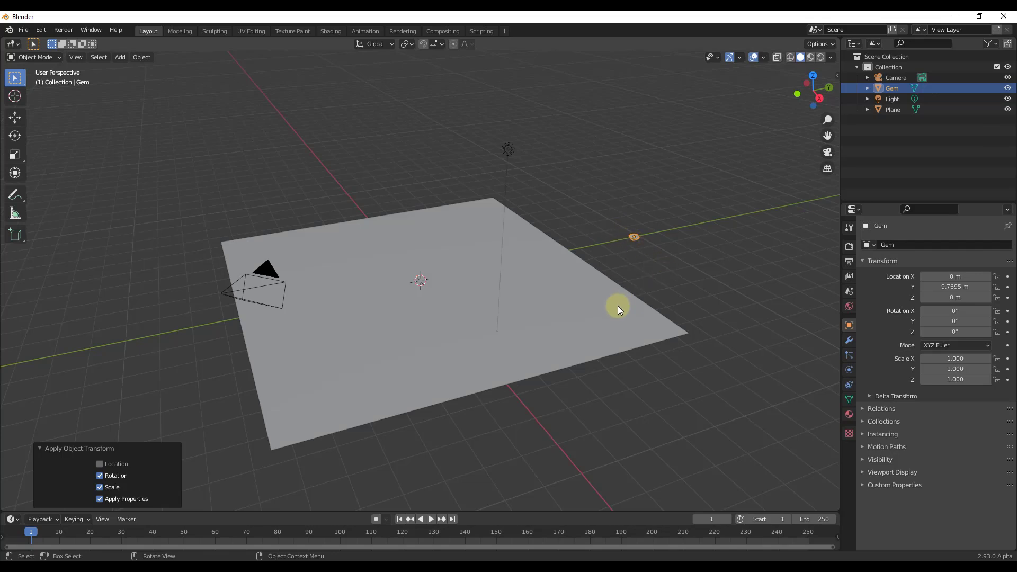
{"action": "left_click", "coordinate": [584, 310]}
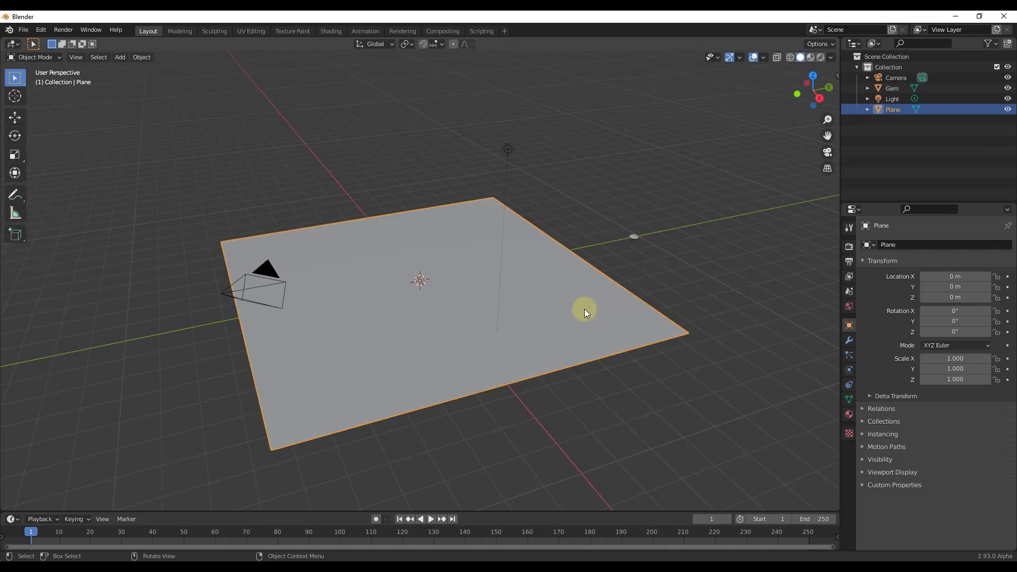
{"action": "left_click", "coordinate": [849, 339]}
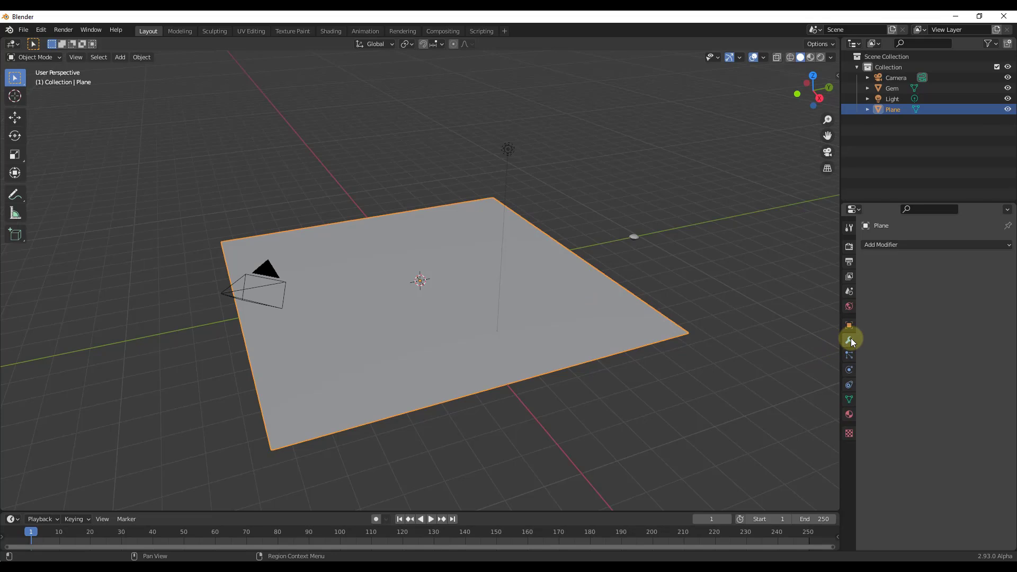
{"action": "left_click", "coordinate": [890, 246]}
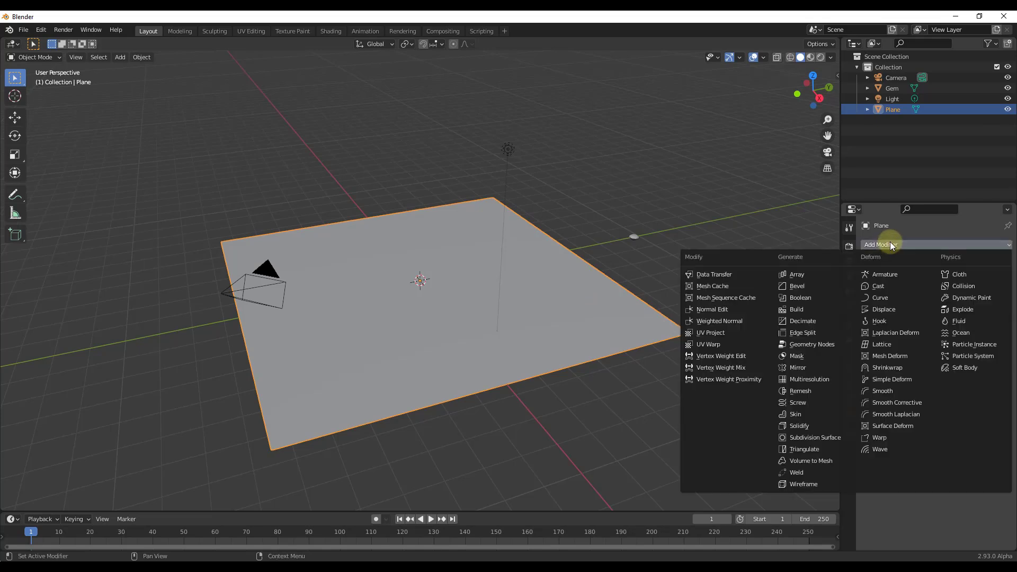
{"action": "left_click", "coordinate": [818, 344]}
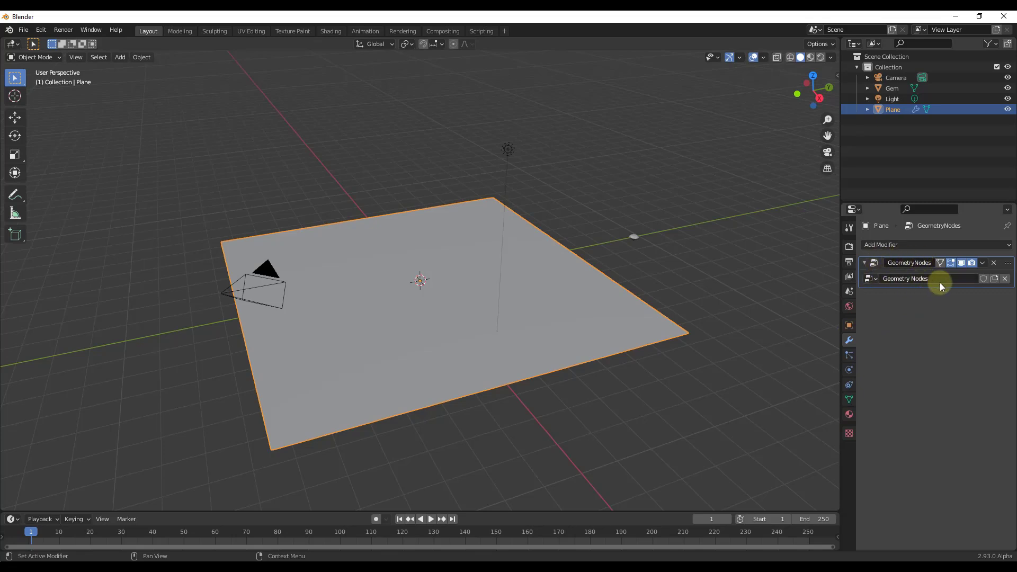
Step: Add a new workspace based on the General Layout preset
{"action": "middle_click_drag", "start_coordinate": [635, 273], "coordinate": [637, 281]}
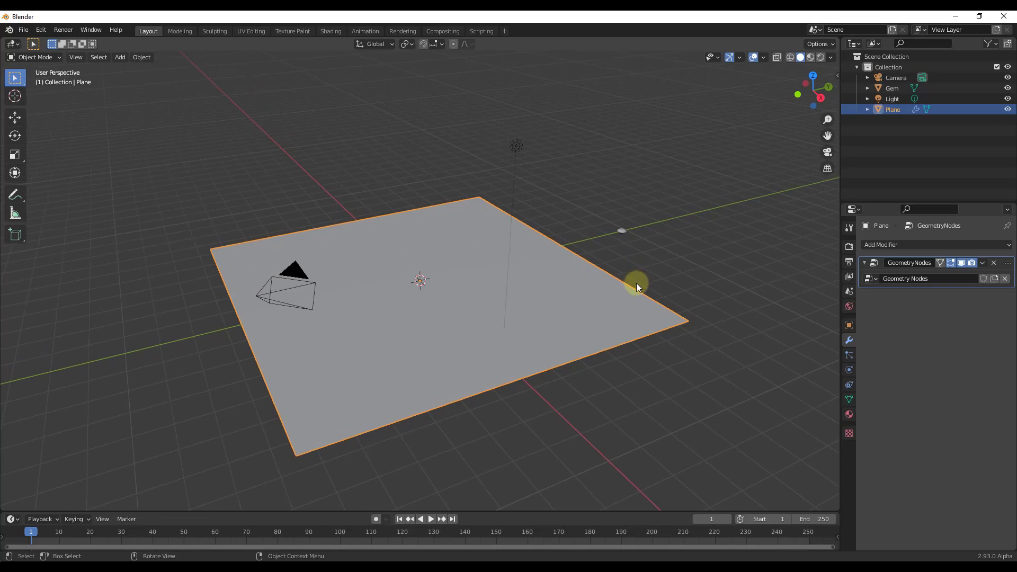
{"action": "left_click", "coordinate": [505, 31]}
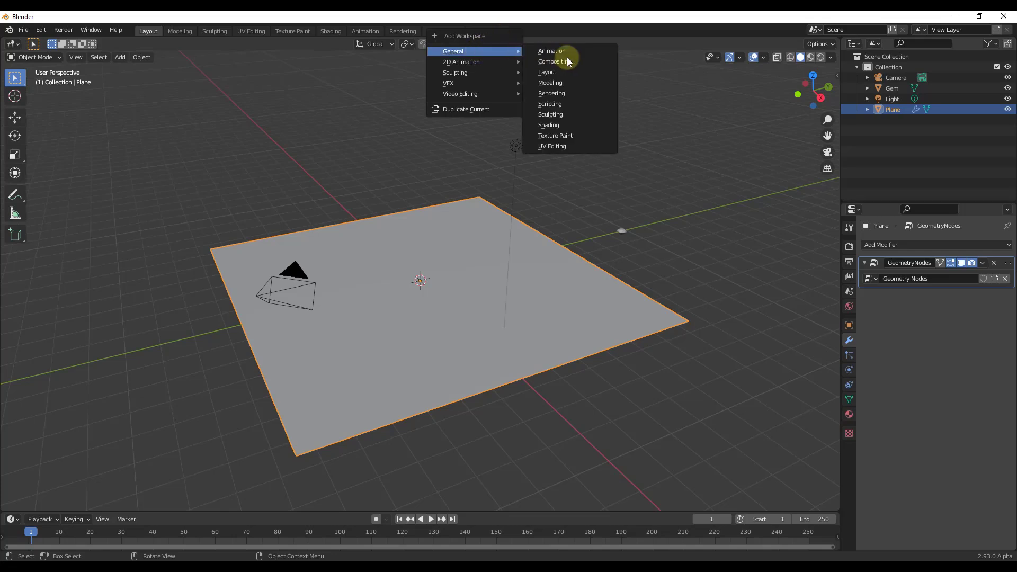
{"action": "left_click", "coordinate": [567, 74]}
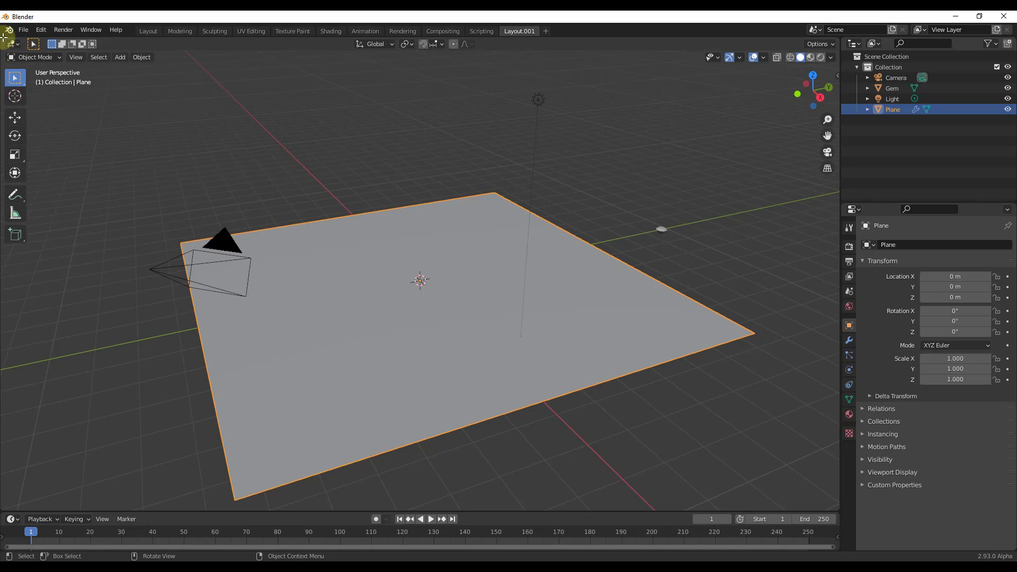
Step: Split the 3D viewport into two stacked areas and turn the upper one into a Geometry Node Editor
{"action": "left_click_drag", "start_coordinate": [5, 37], "coordinate": [9, 210]}
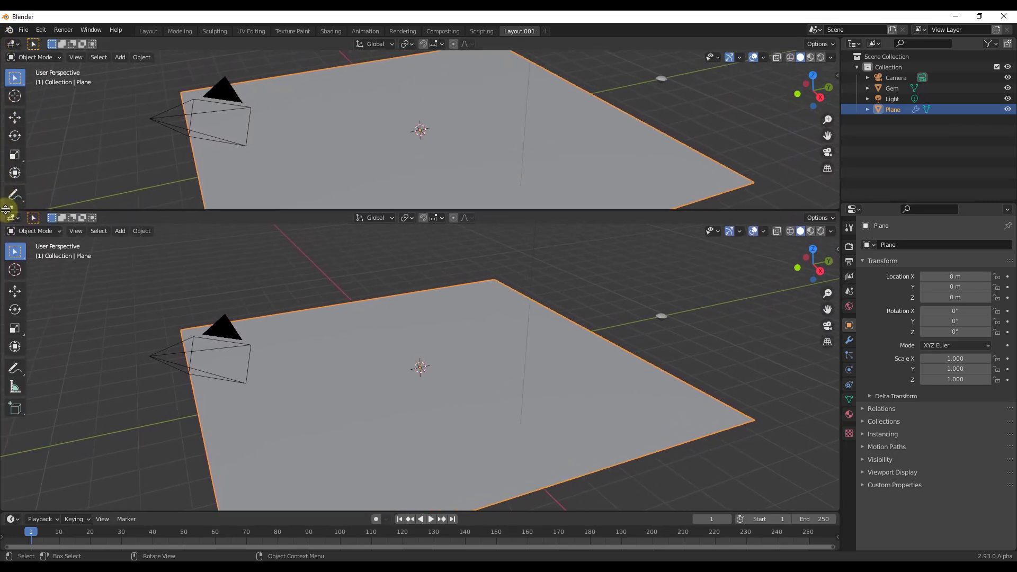
{"action": "left_click", "coordinate": [18, 45]}
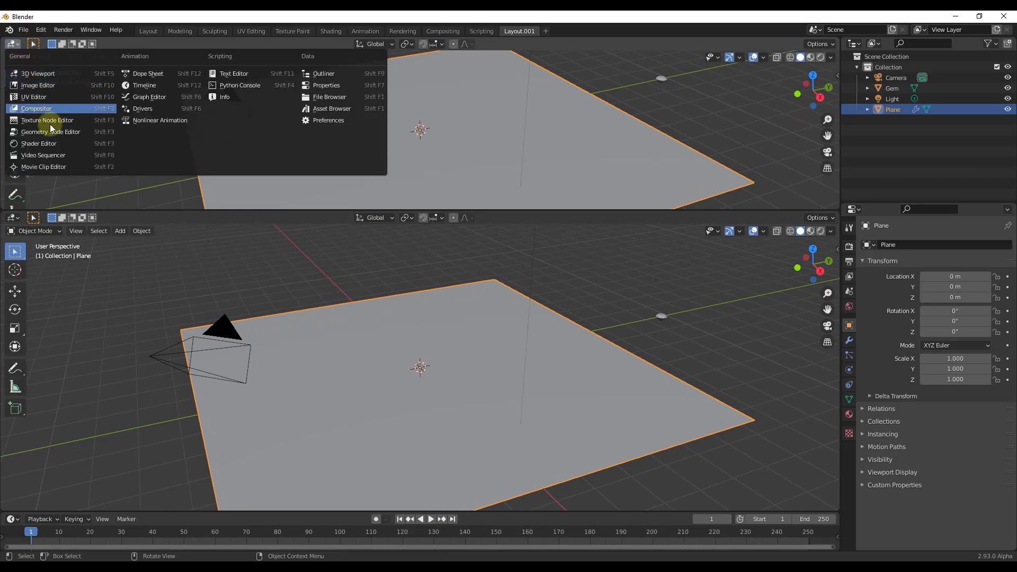
{"action": "left_click", "coordinate": [62, 133]}
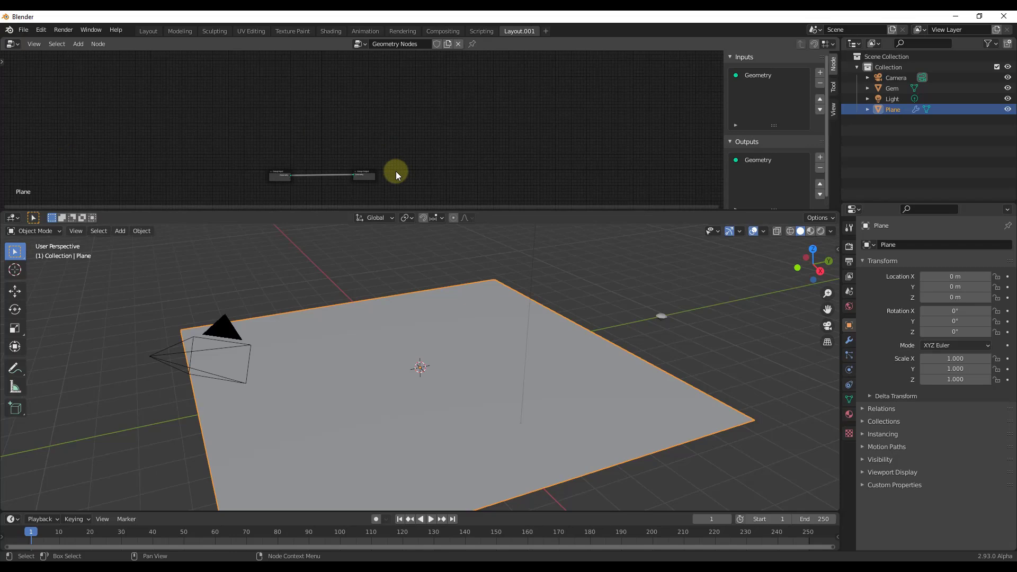
{"action": "middle_click_drag", "start_coordinate": [399, 163], "coordinate": [487, 117]}
{"action": "scroll", "coordinate": [487, 121], "scroll_direction": "up", "scroll_amount": 3}
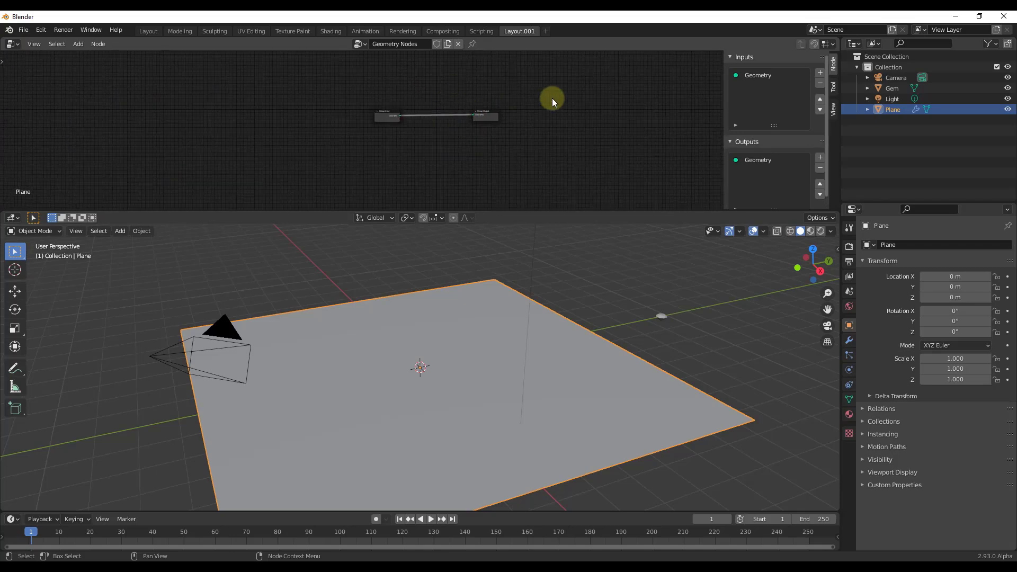
{"action": "scroll", "coordinate": [555, 111], "scroll_direction": "up", "scroll_amount": 3}
{"action": "middle_click_drag", "start_coordinate": [552, 118], "coordinate": [531, 129]}
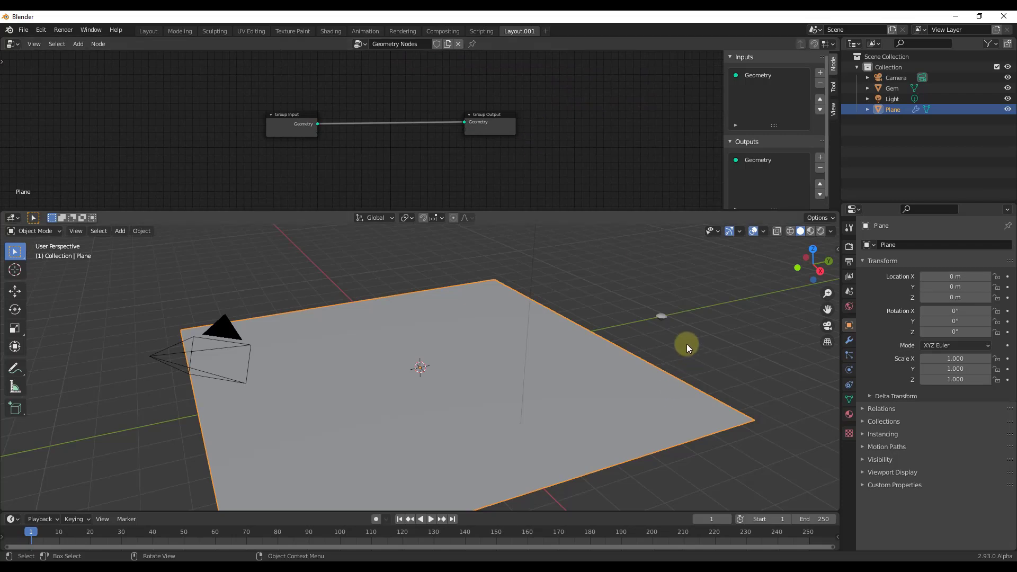
Step: Check the gem and the plane by selecting each, leave the plane selected and show its modifier properties
{"action": "left_click", "coordinate": [660, 318]}
{"action": "left_click", "coordinate": [641, 371]}
{"action": "left_click", "coordinate": [661, 317]}
{"action": "left_click", "coordinate": [609, 390]}
{"action": "left_click", "coordinate": [663, 319]}
{"action": "left_click", "coordinate": [624, 381]}
{"action": "left_click", "coordinate": [848, 340]}
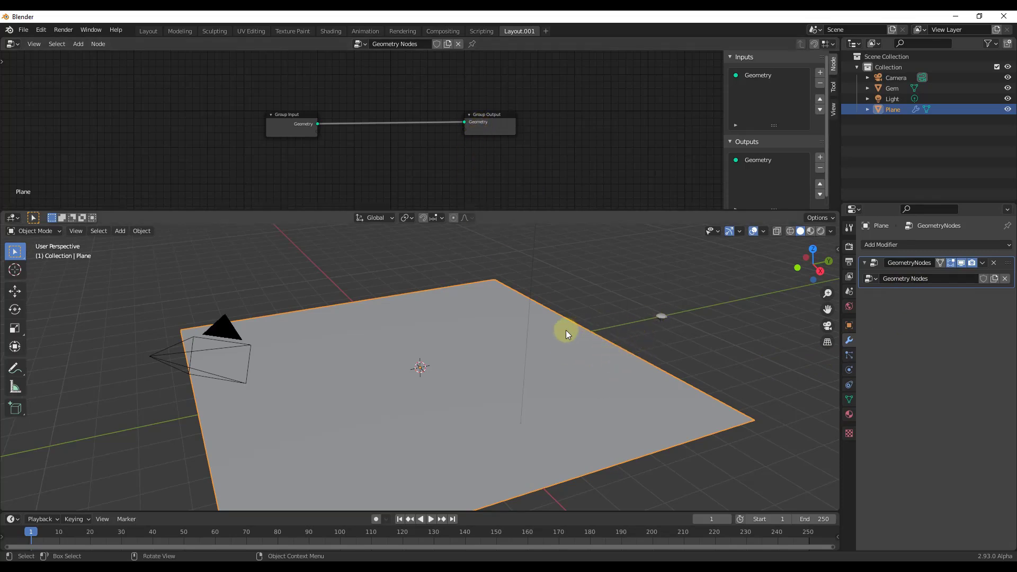
{"action": "middle_click_drag", "start_coordinate": [561, 334], "coordinate": [545, 336]}
{"action": "scroll", "coordinate": [547, 392], "scroll_direction": "up", "scroll_amount": 3}
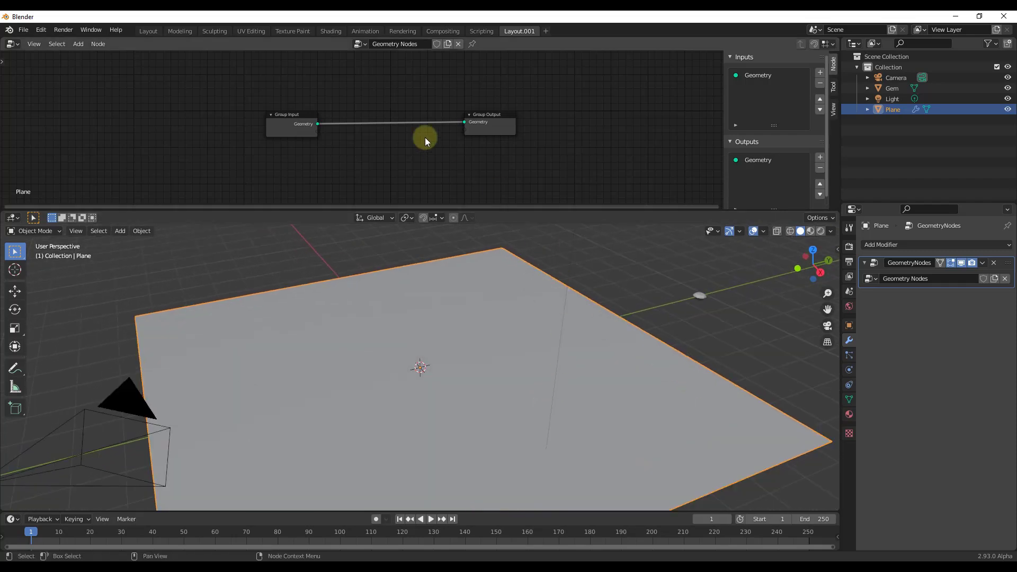
Step: Spread the Group Input and Group Output nodes apart and insert a Point Instance node between them, close to the output
{"action": "left_click_drag", "start_coordinate": [284, 118], "coordinate": [152, 108]}
{"action": "left_click_drag", "start_coordinate": [498, 117], "coordinate": [673, 112]}
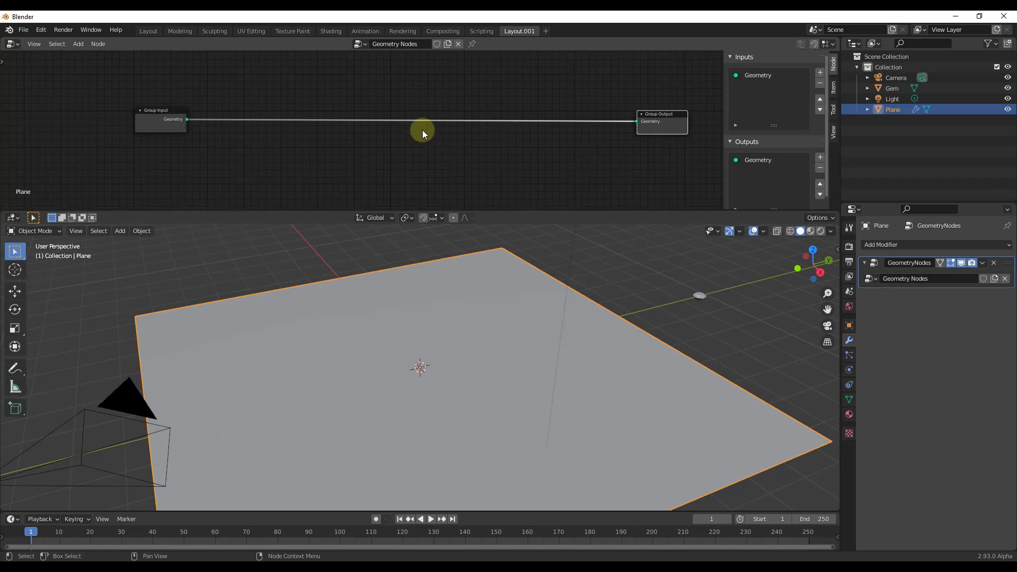
{"action": "key", "text": "shift+a"}
{"action": "mouse_move", "coordinate": [389, 80]}
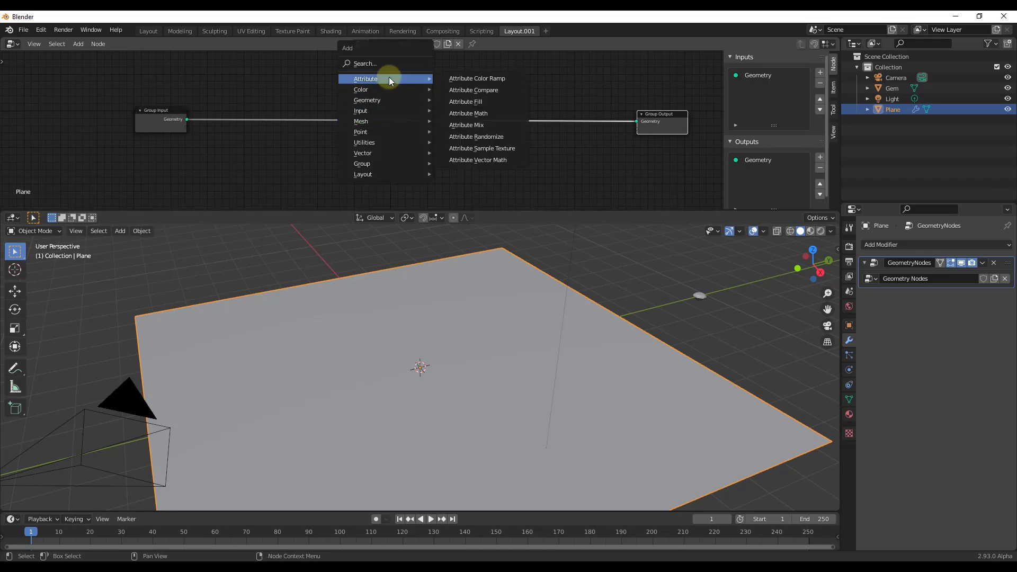
{"action": "mouse_move", "coordinate": [393, 157]}
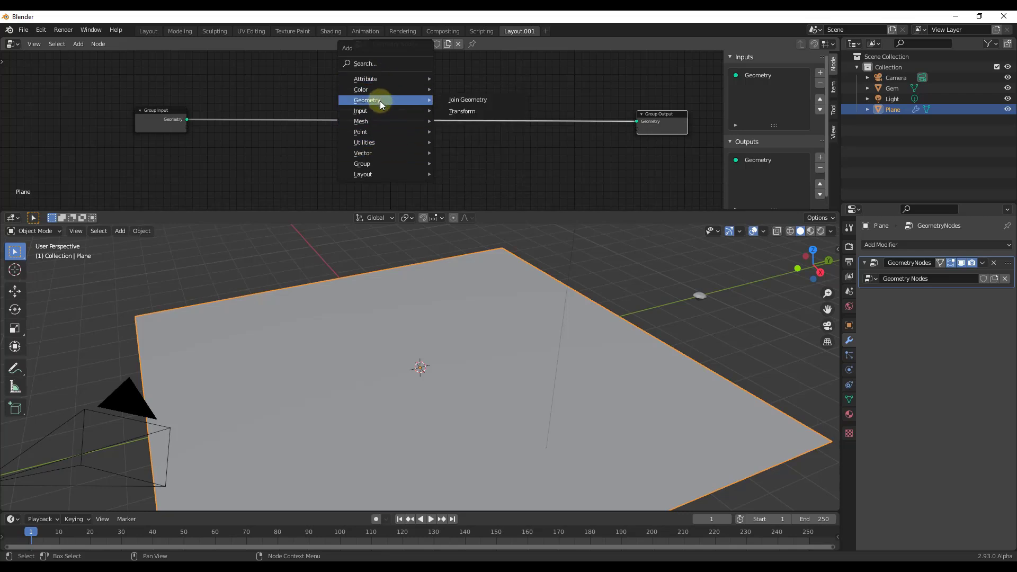
{"action": "mouse_move", "coordinate": [419, 116]}
{"action": "left_click", "coordinate": [377, 61]}
{"action": "type", "text": "point"}
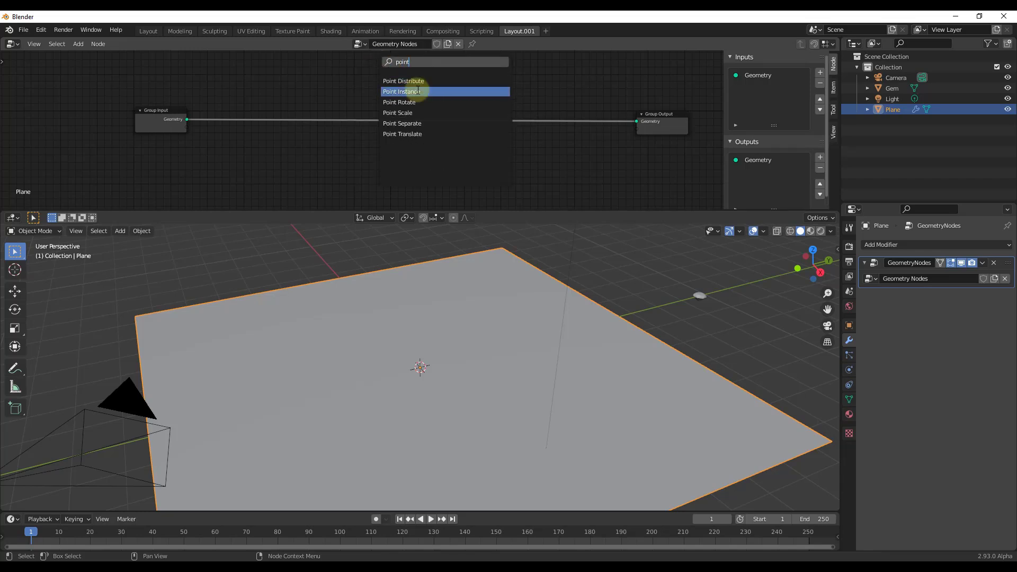
{"action": "left_click", "coordinate": [419, 91]}
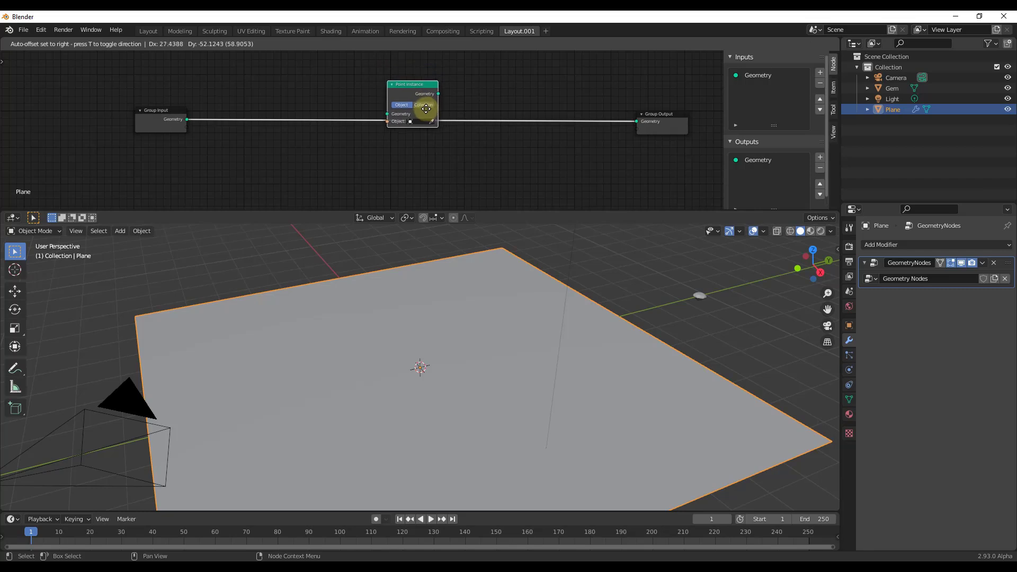
{"action": "left_click", "coordinate": [425, 109]}
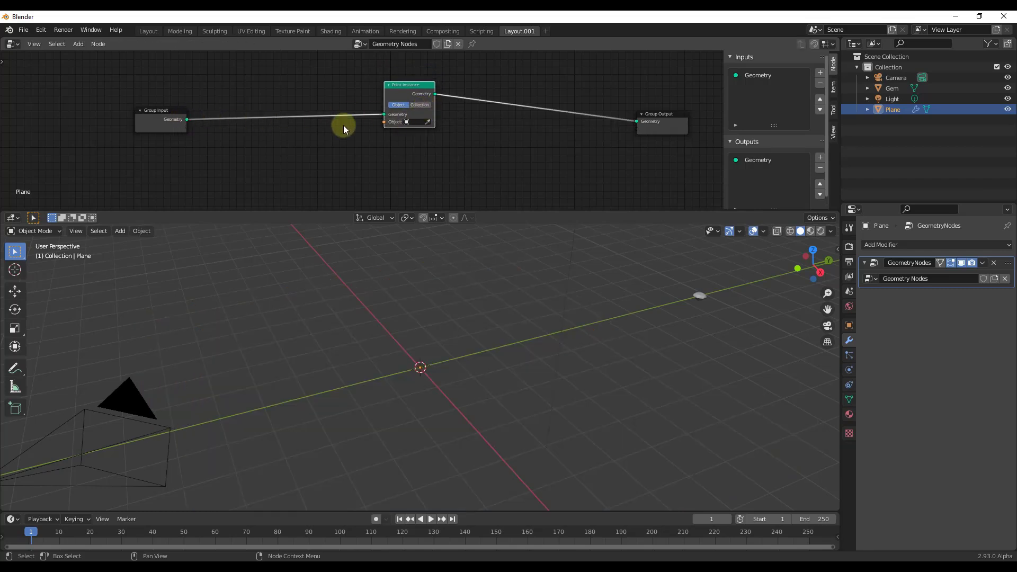
{"action": "left_click_drag", "start_coordinate": [424, 91], "coordinate": [547, 93]}
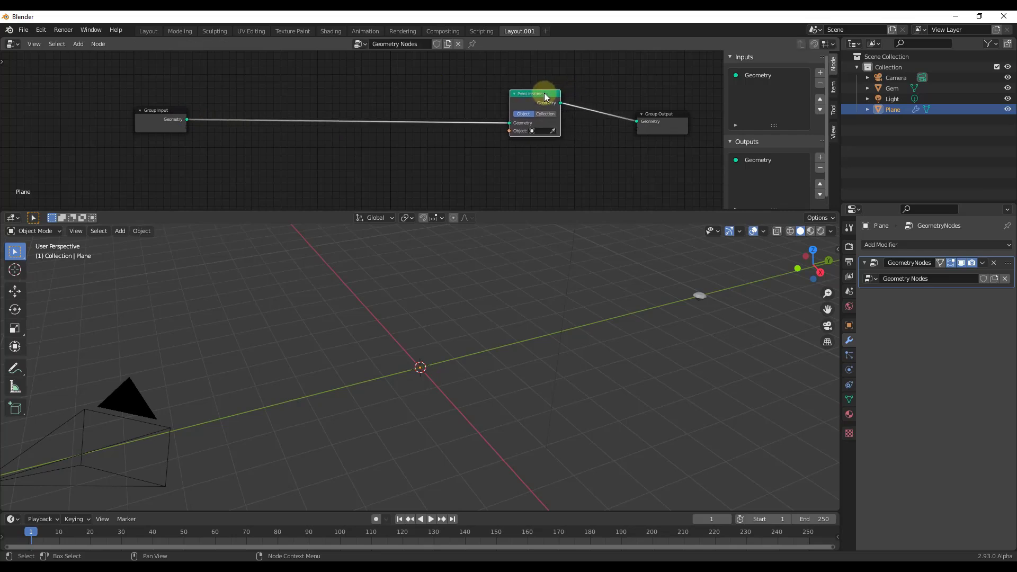
Step: Pick the gem in the viewport as the Point Instance node's object and view the instances across the plane
{"action": "left_click", "coordinate": [552, 132]}
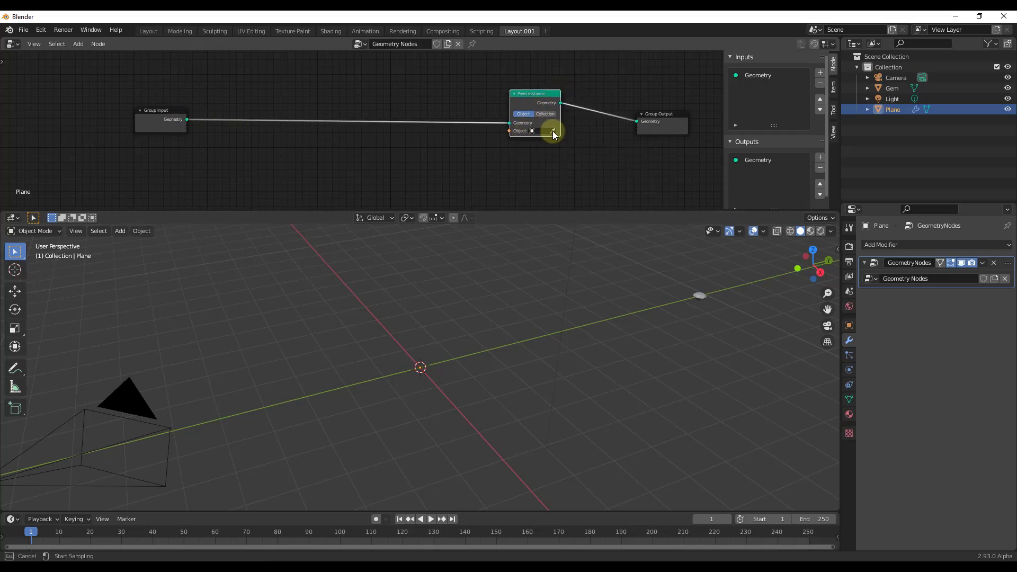
{"action": "left_click", "coordinate": [706, 291]}
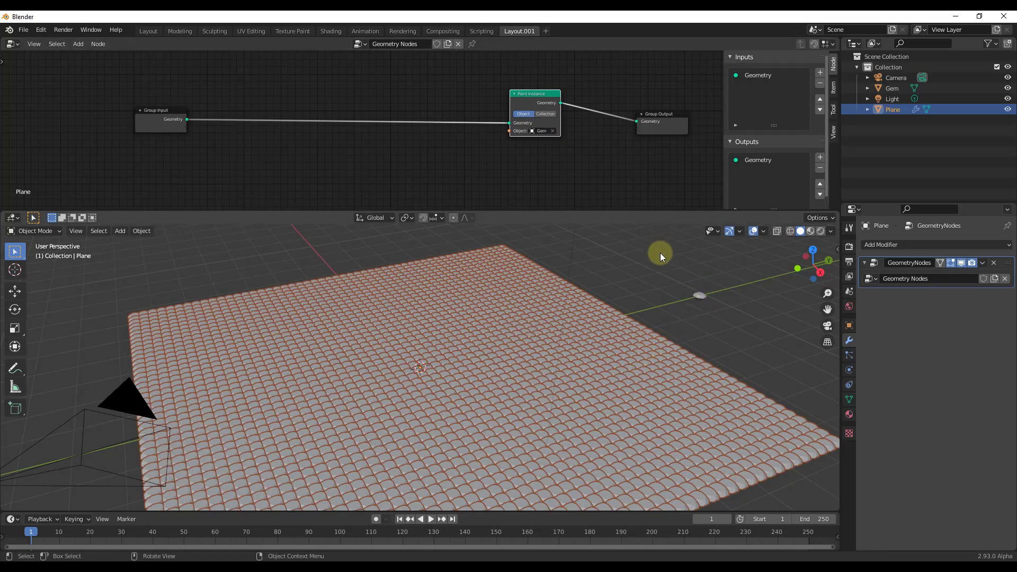
{"action": "scroll", "coordinate": [610, 318], "scroll_direction": "down", "scroll_amount": 3}
{"action": "scroll", "coordinate": [386, 457], "scroll_direction": "down", "scroll_amount": 2}
{"action": "middle_click_drag", "start_coordinate": [355, 454], "coordinate": [342, 476]}
{"action": "scroll", "coordinate": [342, 475], "scroll_direction": "up", "scroll_amount": 4}
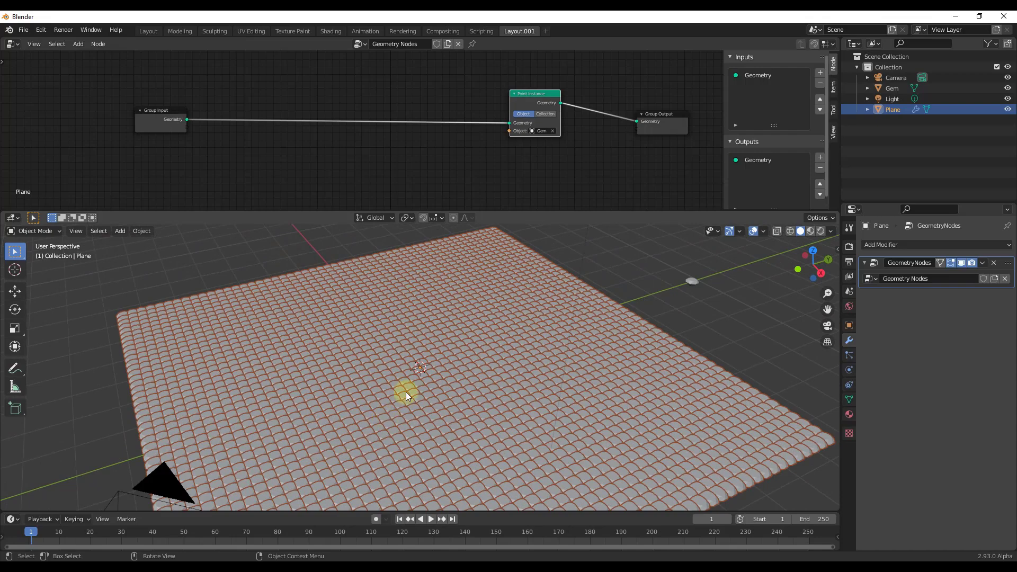
{"action": "middle_click_drag", "start_coordinate": [510, 392], "coordinate": [525, 365]}
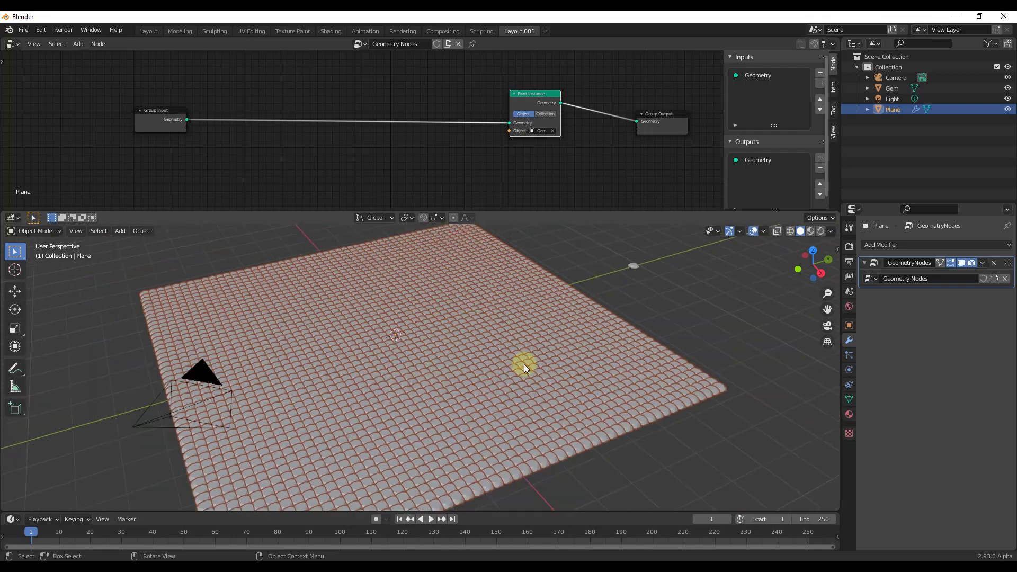
Step: Scale the original gem down to about 0.6 of its size and apply its rotation and scale
{"action": "left_click", "coordinate": [631, 266]}
{"action": "key", "text": "s"}
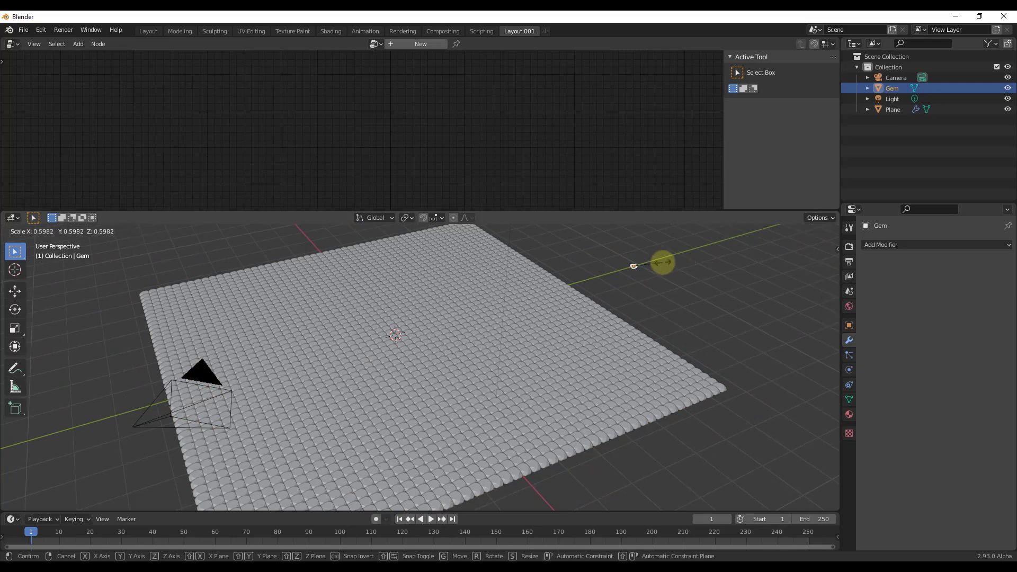
{"action": "left_click", "coordinate": [662, 263]}
{"action": "left_click", "coordinate": [138, 234]}
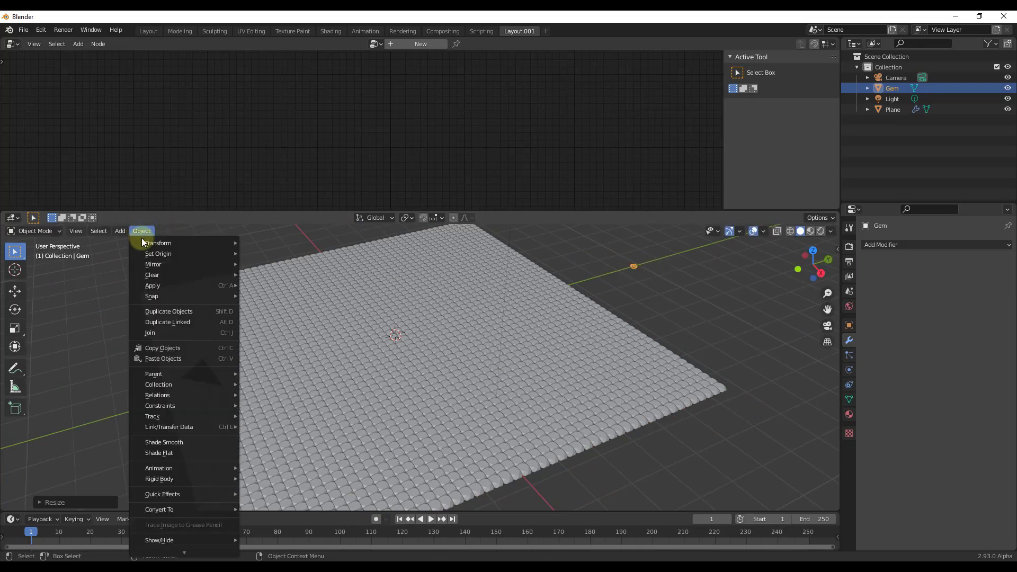
{"action": "mouse_move", "coordinate": [163, 285]}
{"action": "left_click", "coordinate": [273, 328]}
Step: Reselect the plane and compare its mesh grid in Edit Mode with the gem instances, returning to Object Mode
{"action": "middle_click_drag", "start_coordinate": [556, 336], "coordinate": [600, 405]}
{"action": "scroll", "coordinate": [421, 376], "scroll_direction": "down", "scroll_amount": 3}
{"action": "left_click", "coordinate": [421, 376]}
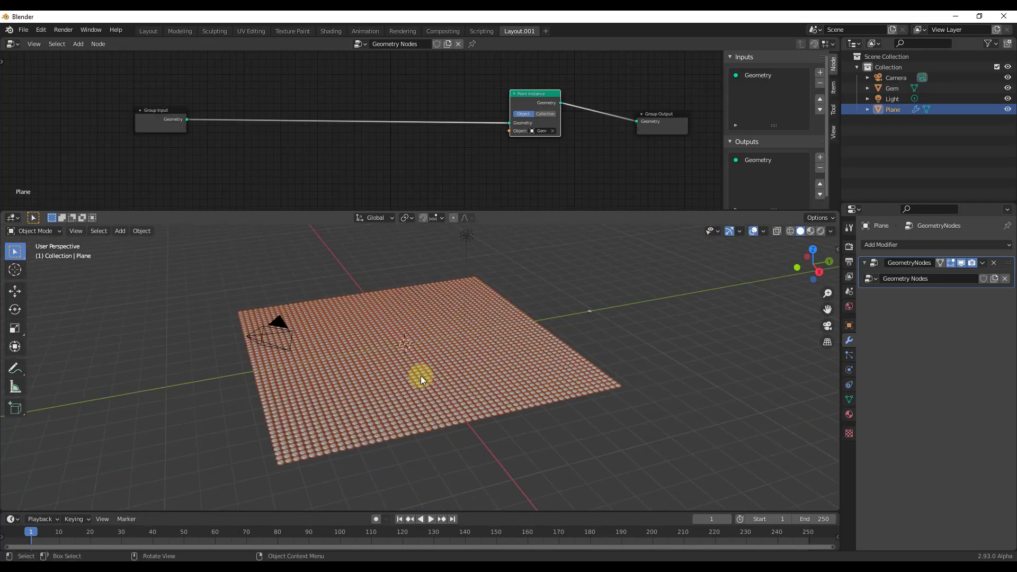
{"action": "key", "text": "Tab"}
{"action": "mouse_move", "coordinate": [448, 385]}
{"action": "middle_mouse_down"}
{"action": "mouse_move", "coordinate": [564, 414]}
{"action": "mouse_move", "coordinate": [422, 402]}
{"action": "mouse_move", "coordinate": [456, 386]}
{"action": "middle_mouse_up"}
{"action": "key", "text": "Tab"}
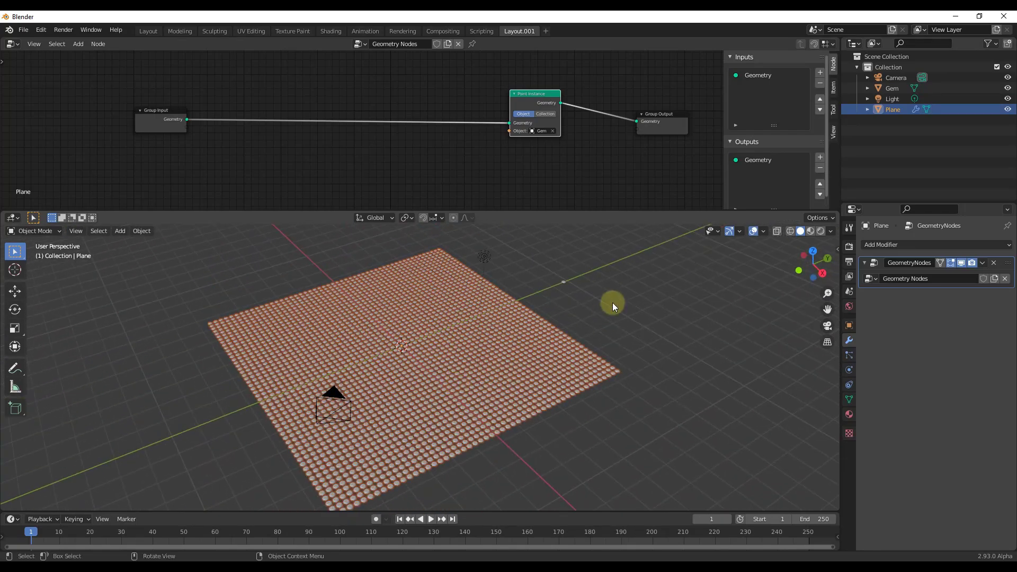
{"action": "middle_click_drag", "start_coordinate": [401, 419], "coordinate": [456, 374]}
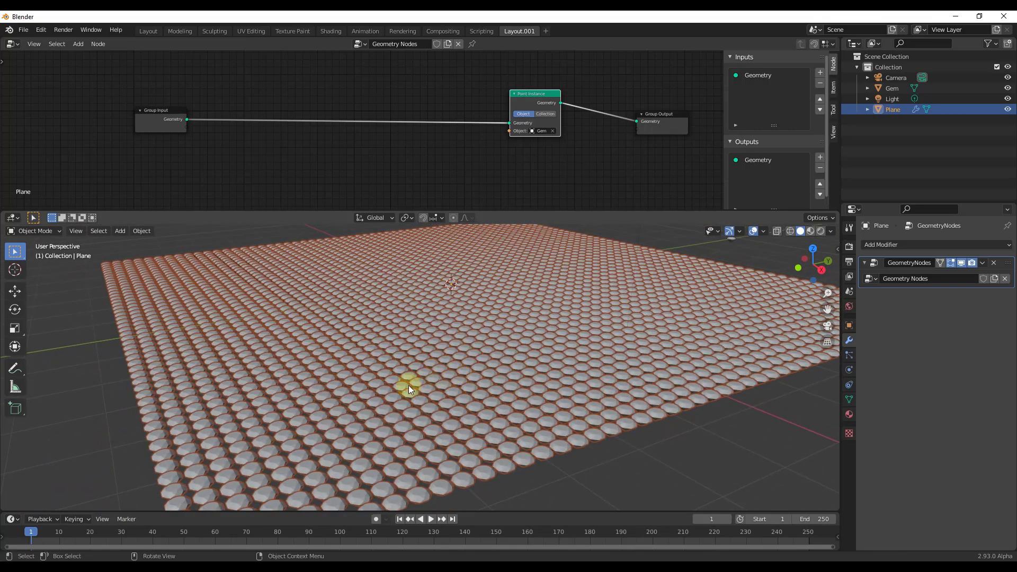
{"action": "middle_click_drag", "start_coordinate": [543, 419], "coordinate": [545, 380]}
{"action": "scroll", "coordinate": [490, 301], "scroll_direction": "up", "scroll_amount": 2}
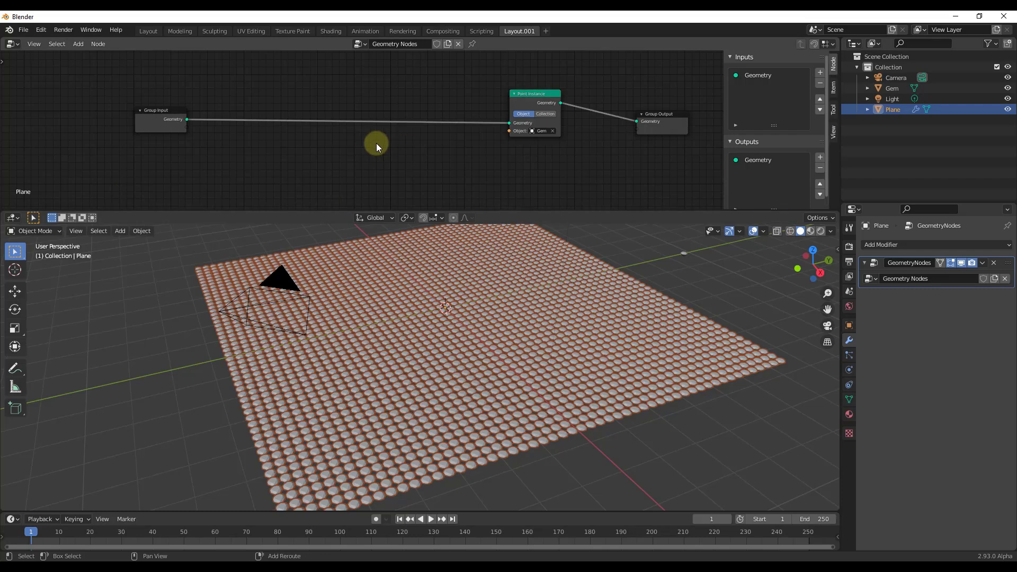
Step: Insert an Attribute Randomize node between the Group Input and Point Instance nodes
{"action": "key", "text": "shift+a"}
{"action": "mouse_move", "coordinate": [349, 157]}
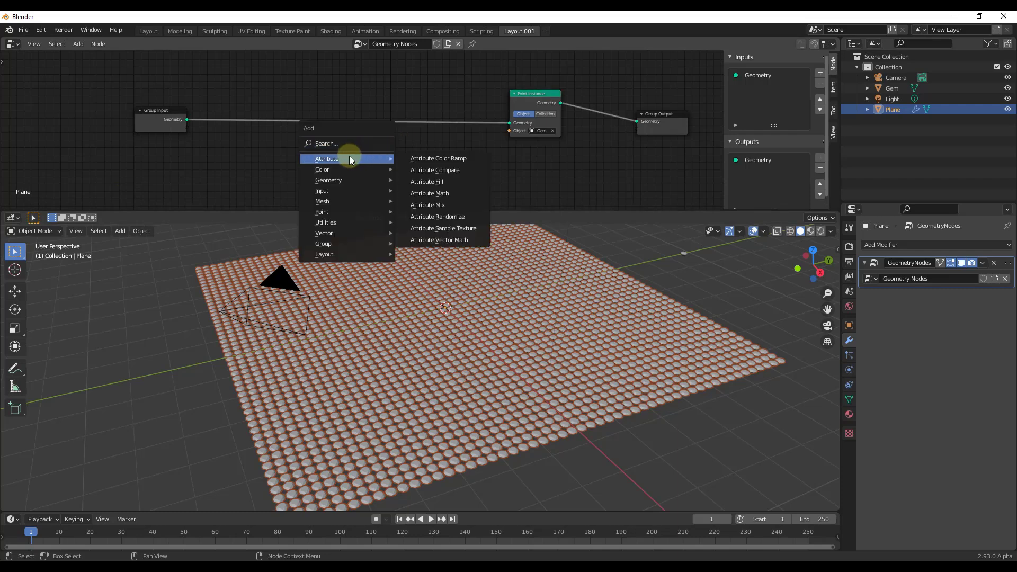
{"action": "left_click", "coordinate": [425, 218]}
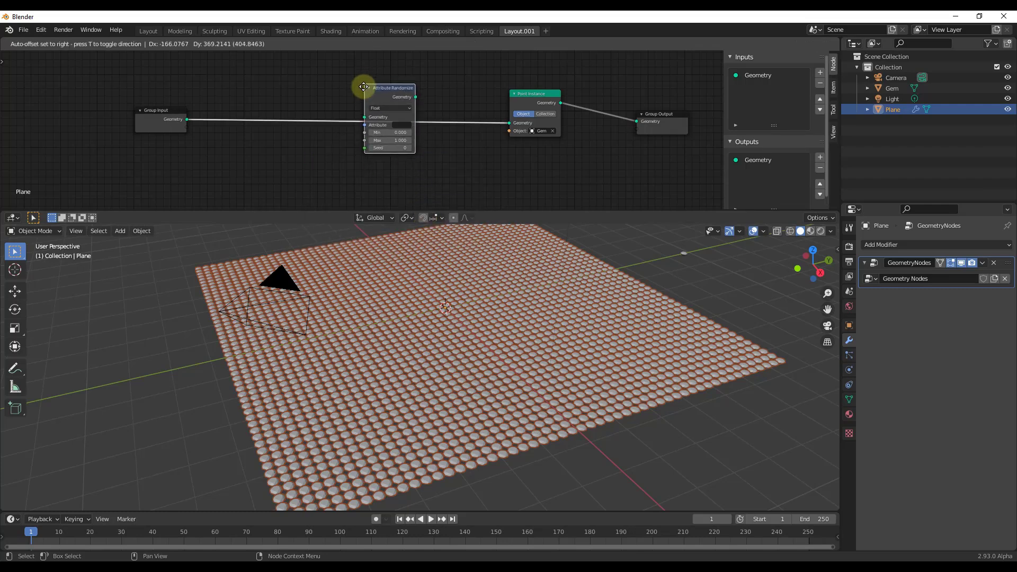
{"action": "left_click", "coordinate": [369, 80]}
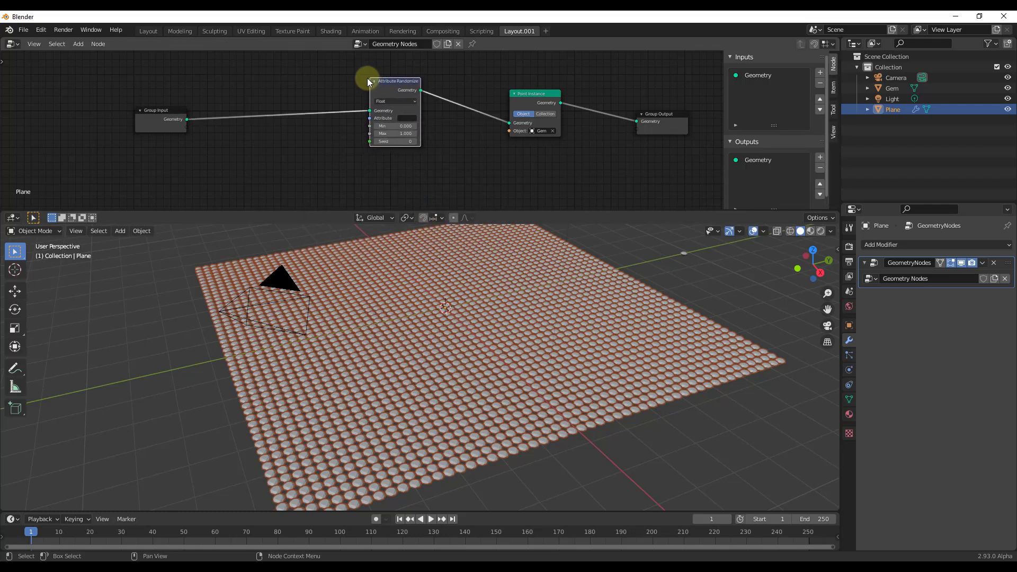
Step: Set the Attribute Randomize node's attribute to scale and inspect the gem instances up close
{"action": "left_click", "coordinate": [407, 118]}
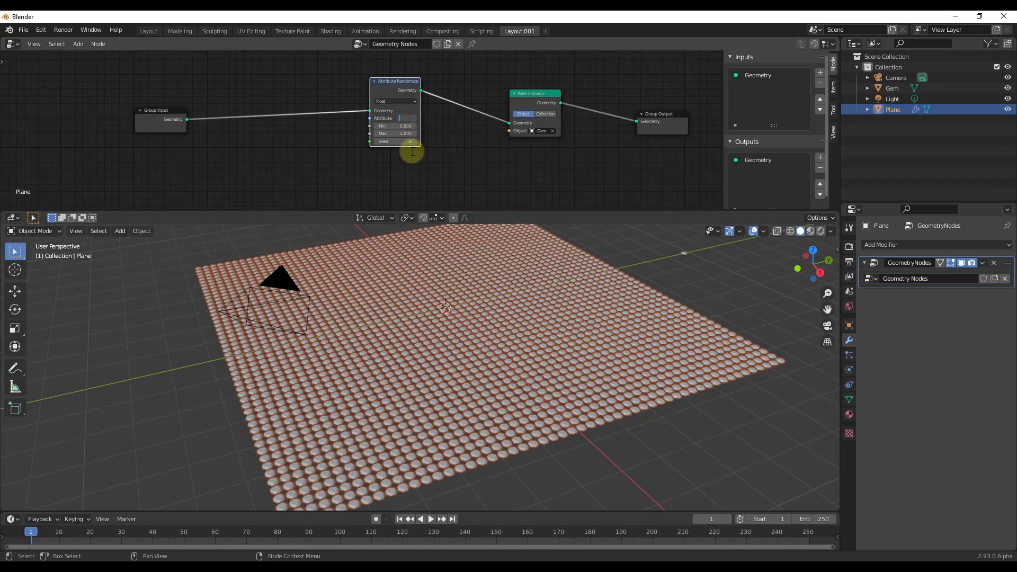
{"action": "type", "text": "scale"}
{"action": "key", "text": "Return"}
{"action": "middle_click_drag", "start_coordinate": [411, 345], "coordinate": [498, 330]}
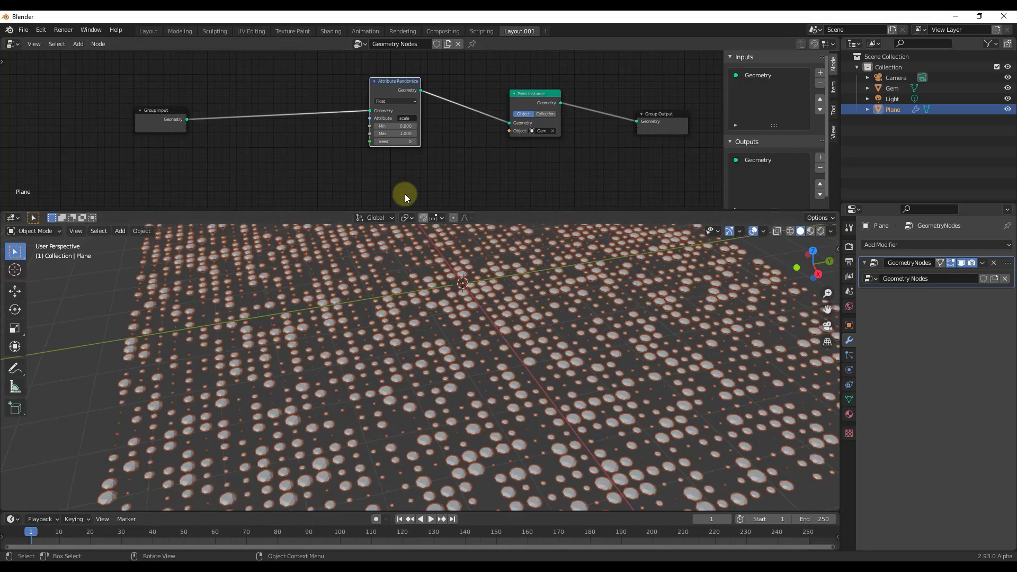
Step: Try adjusting the maximum random scale and reset Max to 1
{"action": "left_click_drag", "start_coordinate": [393, 133], "coordinate": [397, 133]}
{"action": "left_click", "coordinate": [398, 134]}
{"action": "type", "text": "1"}
{"action": "key", "text": "Return"}
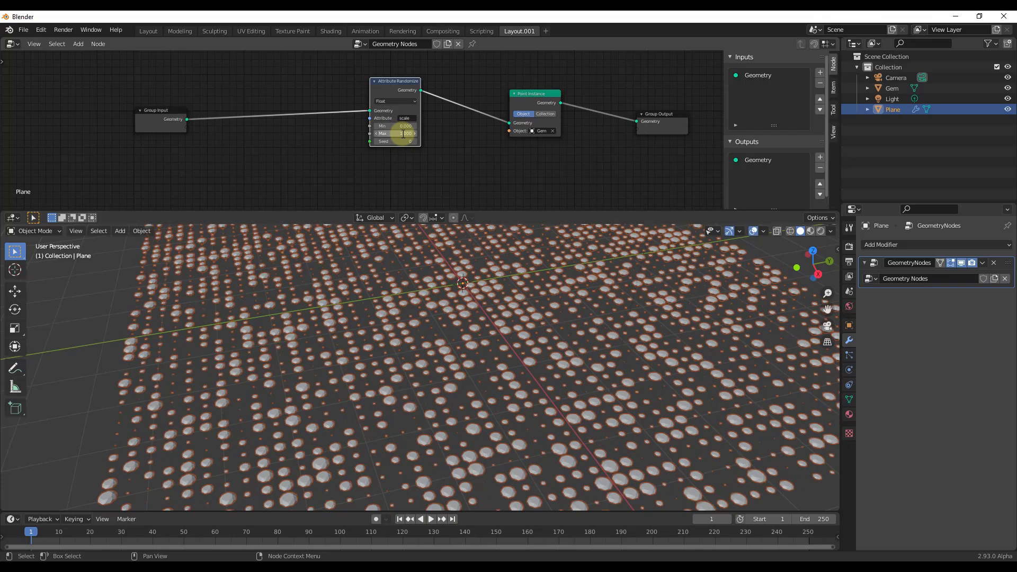
Step: Switch the Attribute Randomize node's attribute to rotation and view the gem instances from another angle
{"action": "left_click", "coordinate": [411, 118]}
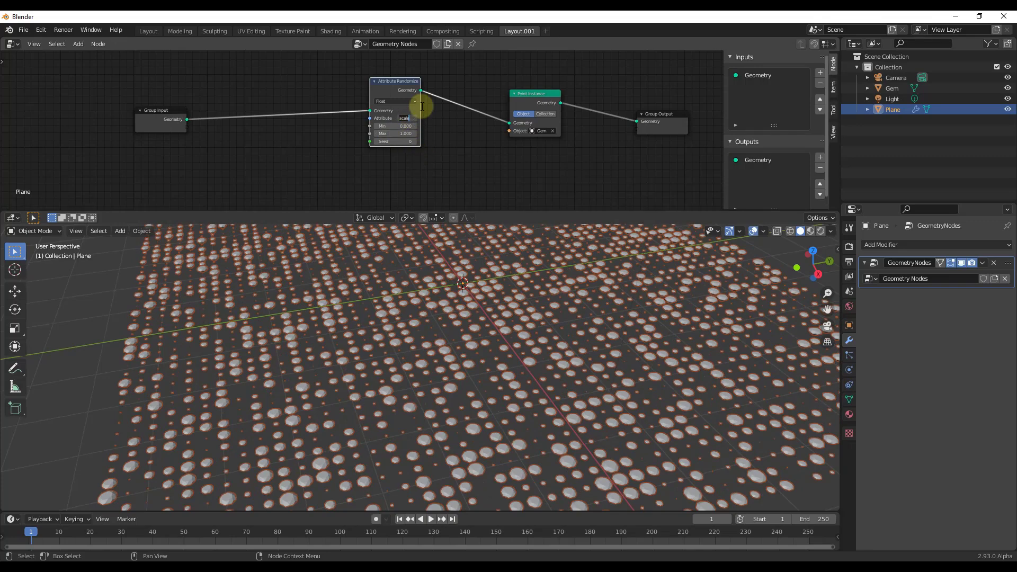
{"action": "type", "text": "rotation"}
{"action": "key", "text": "Return"}
{"action": "middle_click_drag", "start_coordinate": [675, 370], "coordinate": [626, 373]}
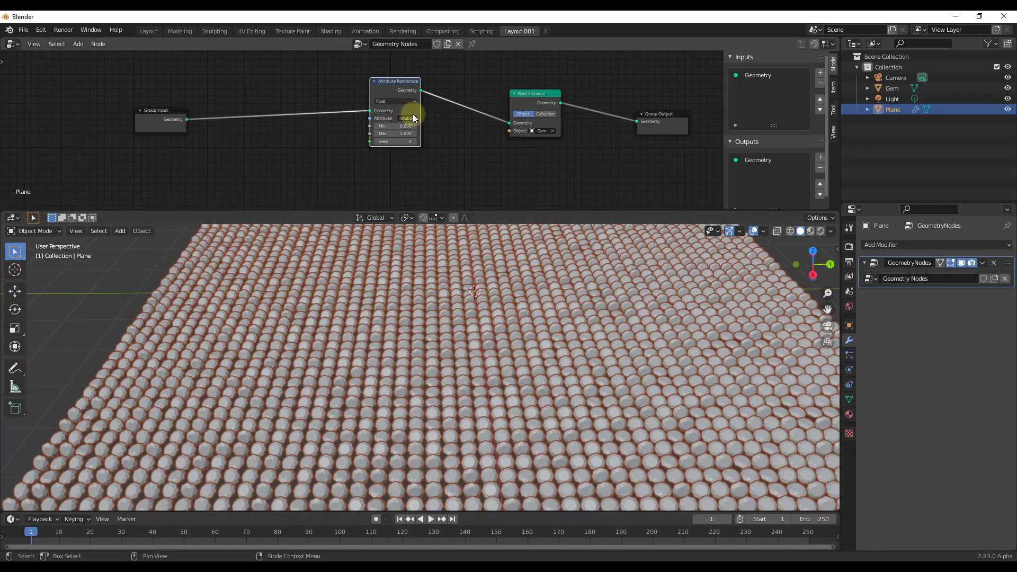
Step: Change the attribute of the Attribute Randomize node to position
{"action": "left_click", "coordinate": [412, 116]}
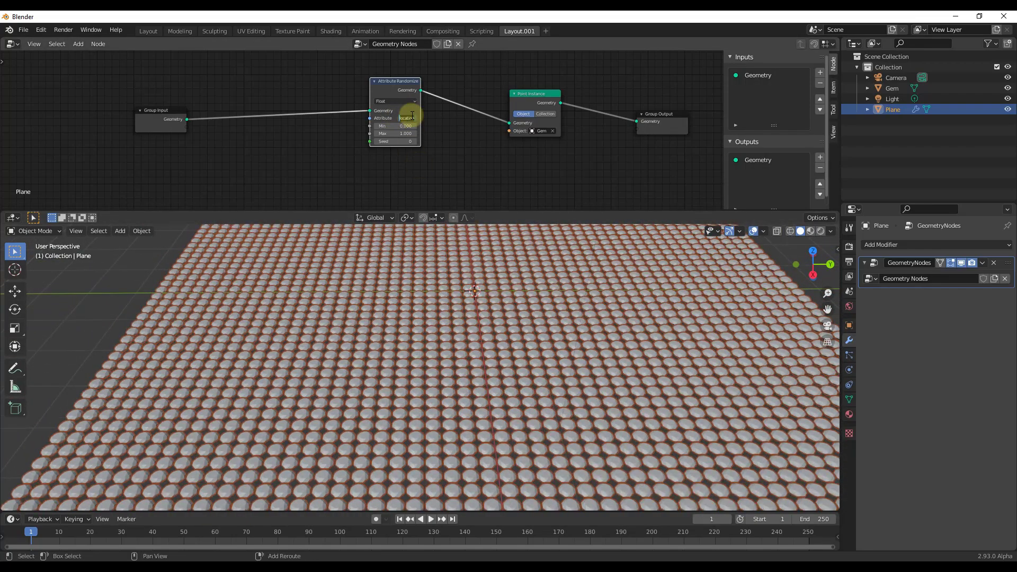
{"action": "type", "text": "ro"}
{"action": "key", "text": "Return"}
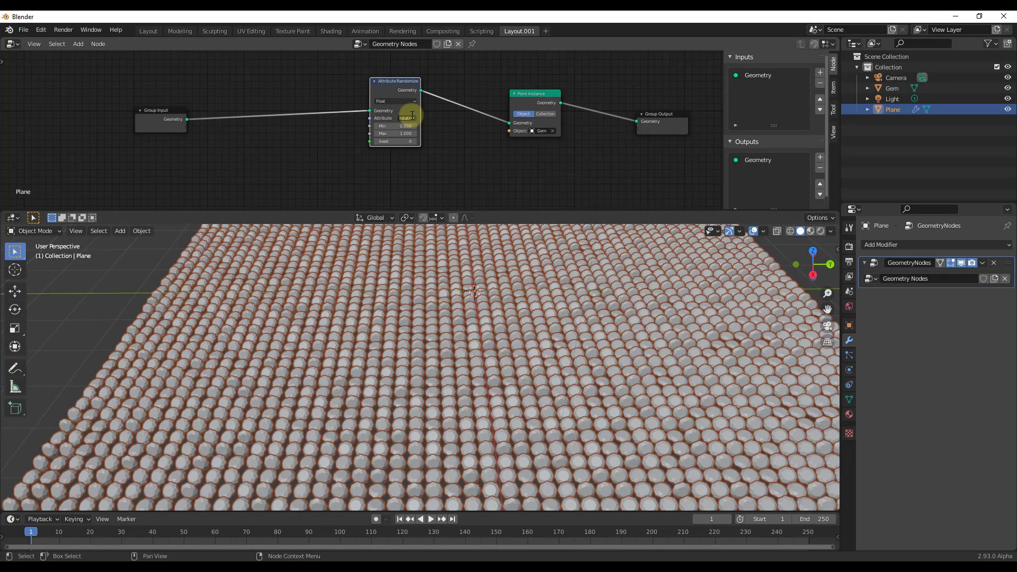
{"action": "type", "text": "position"}
{"action": "key", "text": "Return"}
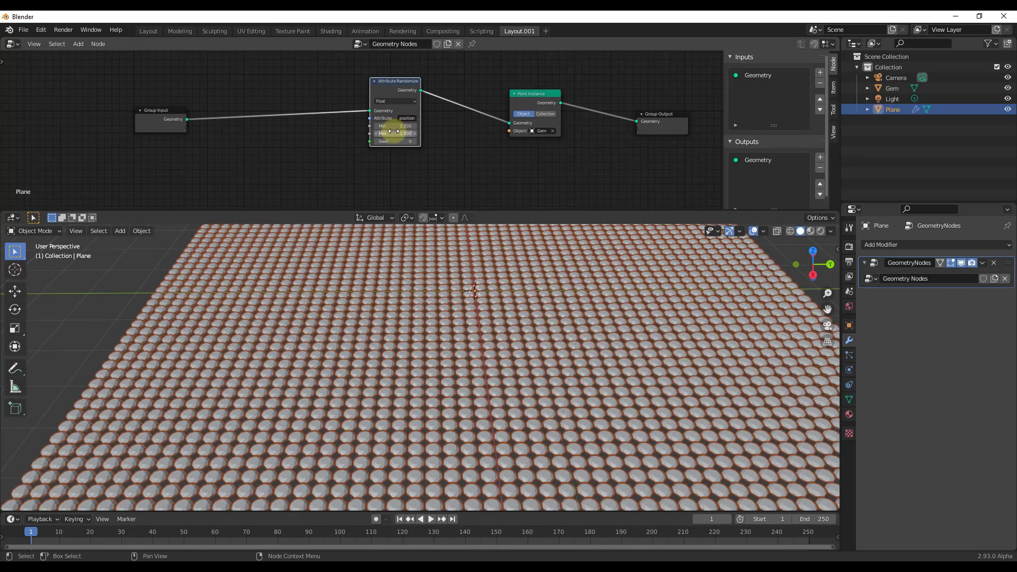
Step: Switch the Attribute Randomize node's data type to Vector for the position attribute
{"action": "left_click", "coordinate": [396, 101]}
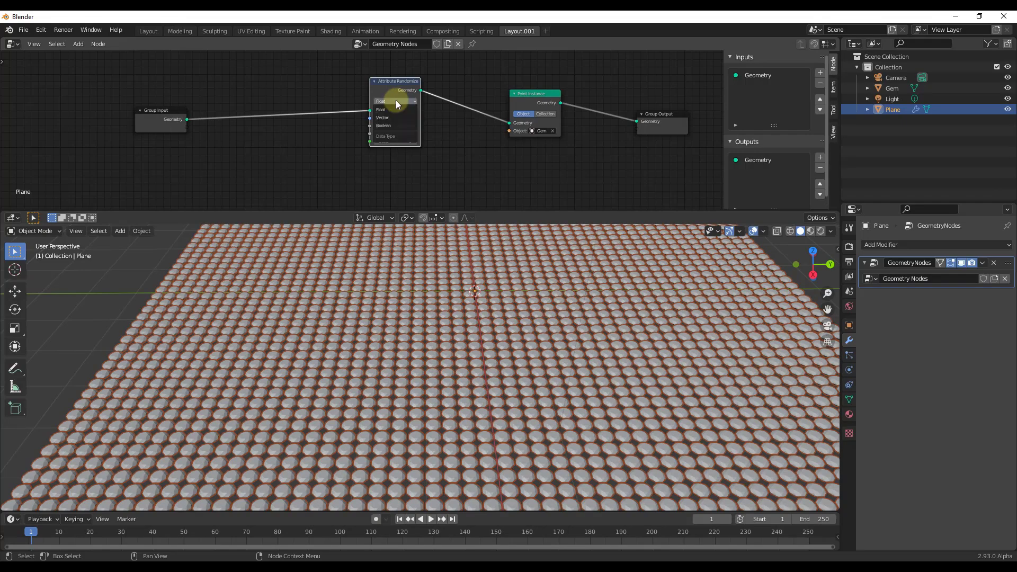
{"action": "left_click", "coordinate": [396, 109]}
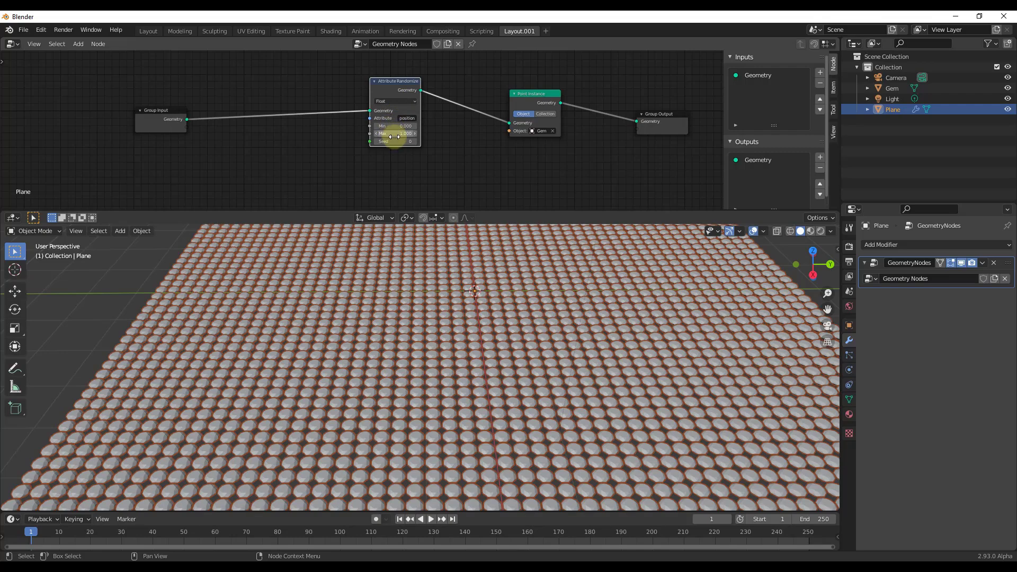
{"action": "left_click", "coordinate": [390, 102]}
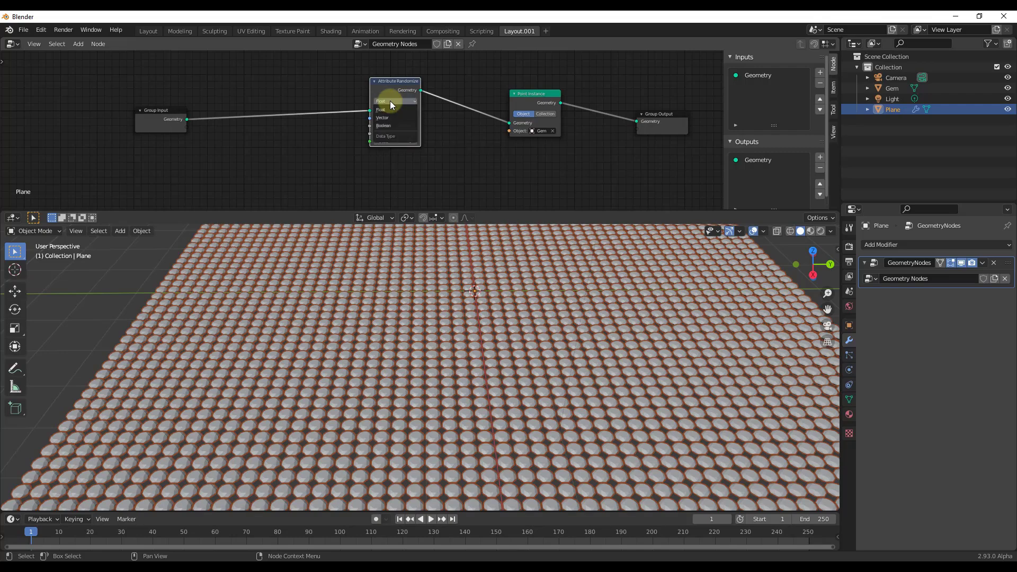
{"action": "left_click", "coordinate": [395, 118]}
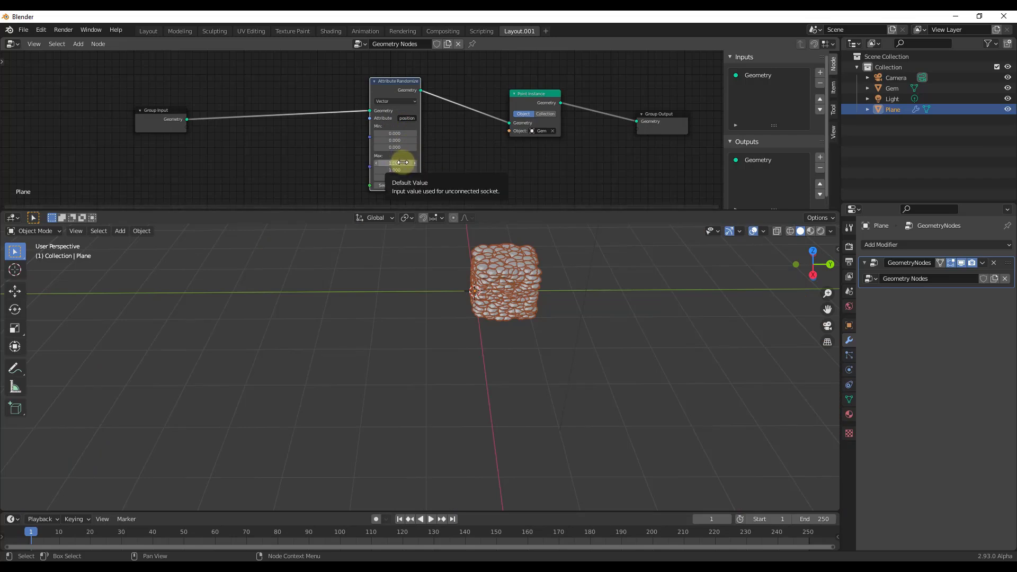
Step: Try raising the maximum X, Y and Z values of the position randomization and inspect the spread of the gem instances
{"action": "left_click_drag", "start_coordinate": [397, 162], "coordinate": [403, 187]}
{"action": "scroll", "coordinate": [539, 320], "scroll_direction": "down", "scroll_amount": 3}
{"action": "middle_click_drag", "start_coordinate": [539, 321], "coordinate": [574, 289]}
{"action": "middle_click_drag", "start_coordinate": [666, 269], "coordinate": [465, 245]}
Step: Set the Max vector of the position randomization to 1, 1 and 2
{"action": "left_click", "coordinate": [392, 162]}
{"action": "type", "text": "5.5"}
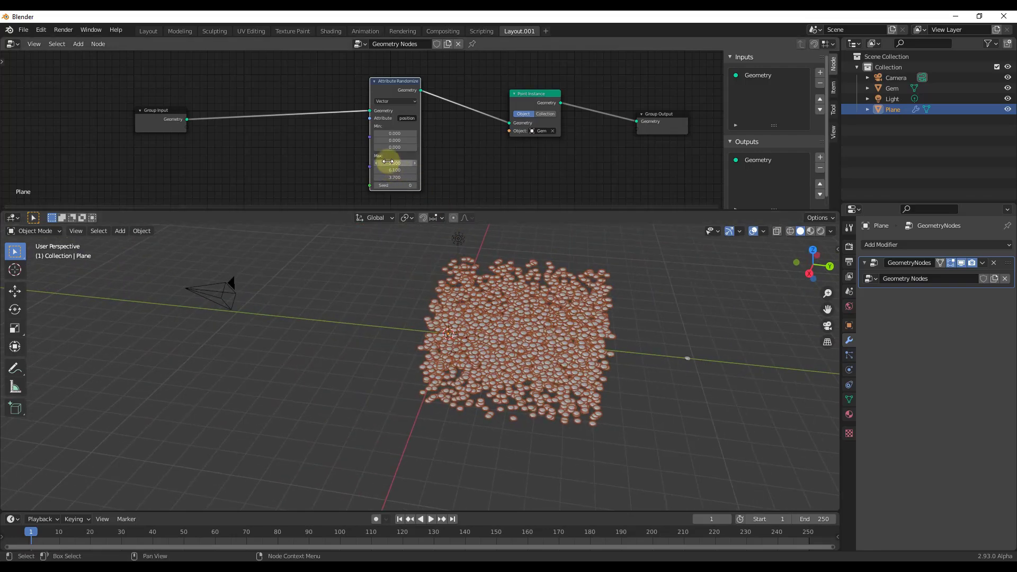
{"action": "key", "text": "BackSpace"}
{"action": "key", "text": "BackSpace"}
{"action": "key", "text": "BackSpace"}
{"action": "type", "text": "1"}
{"action": "key", "text": "Tab"}
{"action": "type", "text": "1"}
{"action": "key", "text": "Tab"}
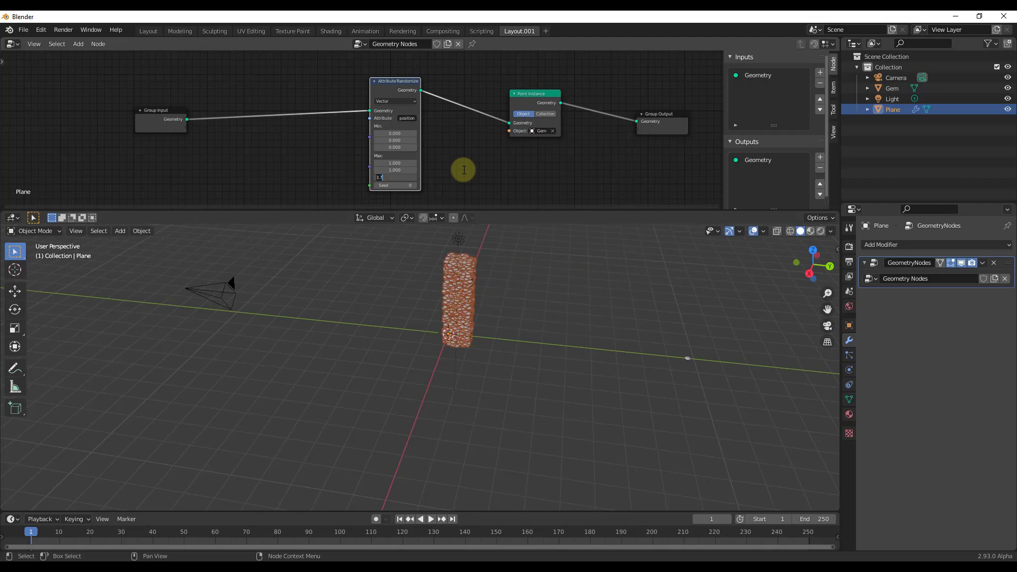
{"action": "type", "text": "2"}
{"action": "key", "text": "Tab"}
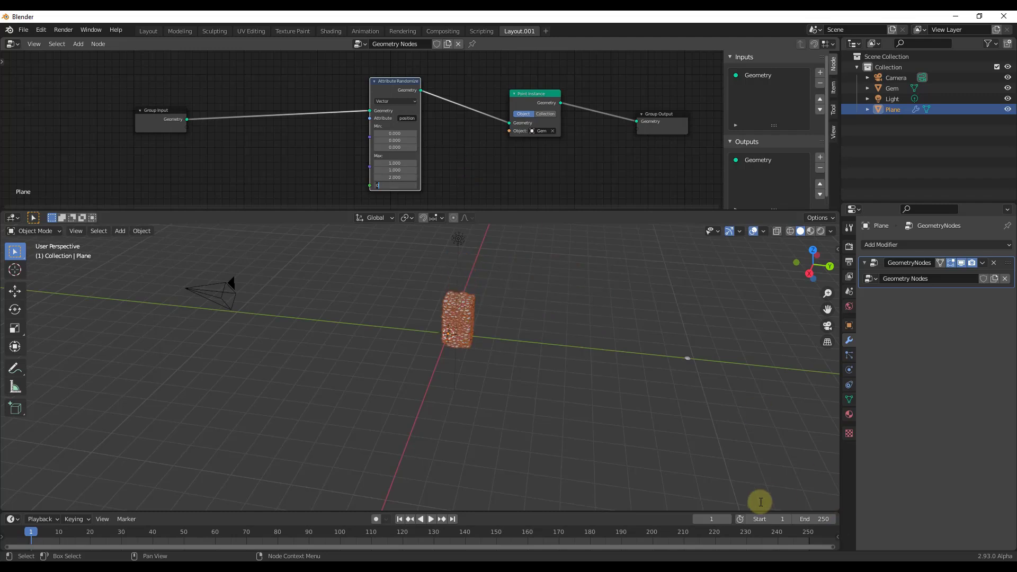
Step: Try different seeds for the random gem positions and set Seed back to 0
{"action": "middle_click_drag", "start_coordinate": [462, 334], "coordinate": [484, 324]}
{"action": "scroll", "coordinate": [484, 324], "scroll_direction": "up", "scroll_amount": 4}
{"action": "middle_click_drag", "start_coordinate": [564, 310], "coordinate": [496, 390], "text": "shift"}
{"action": "scroll", "coordinate": [457, 328], "scroll_direction": "up", "scroll_amount": 2}
{"action": "middle_click_drag", "start_coordinate": [467, 332], "coordinate": [447, 343], "text": "shift"}
{"action": "left_click_drag", "start_coordinate": [386, 185], "coordinate": [382, 190]}
{"action": "left_click", "coordinate": [400, 186]}
{"action": "type", "text": "0"}
{"action": "key", "text": "Return"}
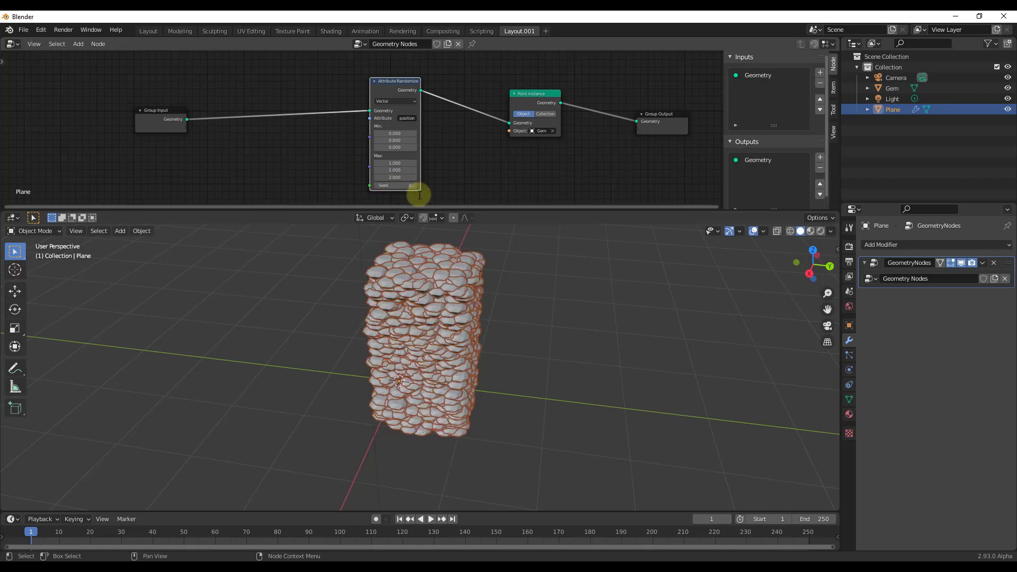
Step: Change the Attribute Randomize node's attribute to scale and inspect the gem instances from a low angle
{"action": "left_click", "coordinate": [406, 117]}
{"action": "type", "text": "sc"}
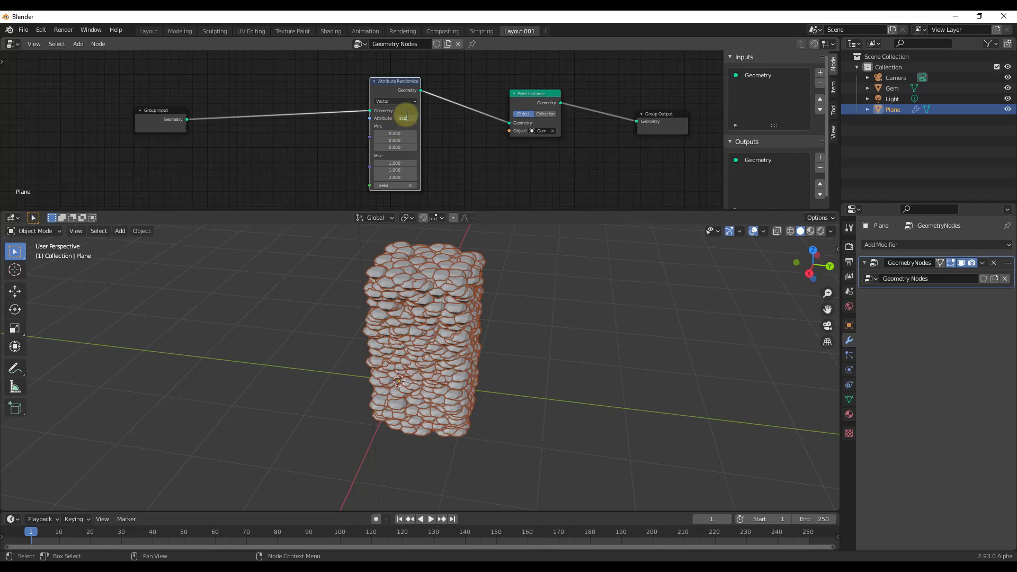
{"action": "type", "text": "ale"}
{"action": "key", "text": "Return"}
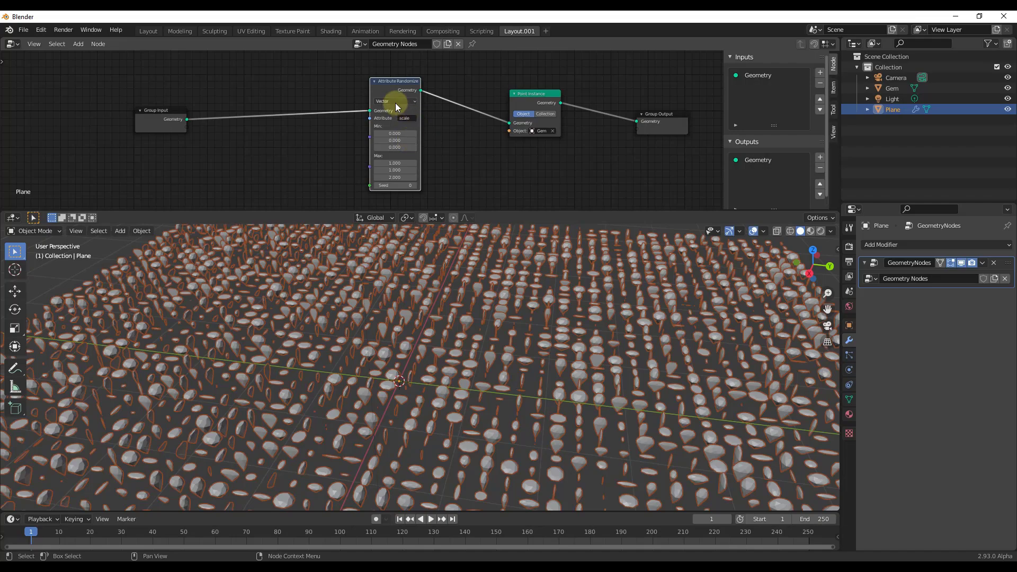
{"action": "middle_click_drag", "start_coordinate": [473, 377], "coordinate": [499, 344]}
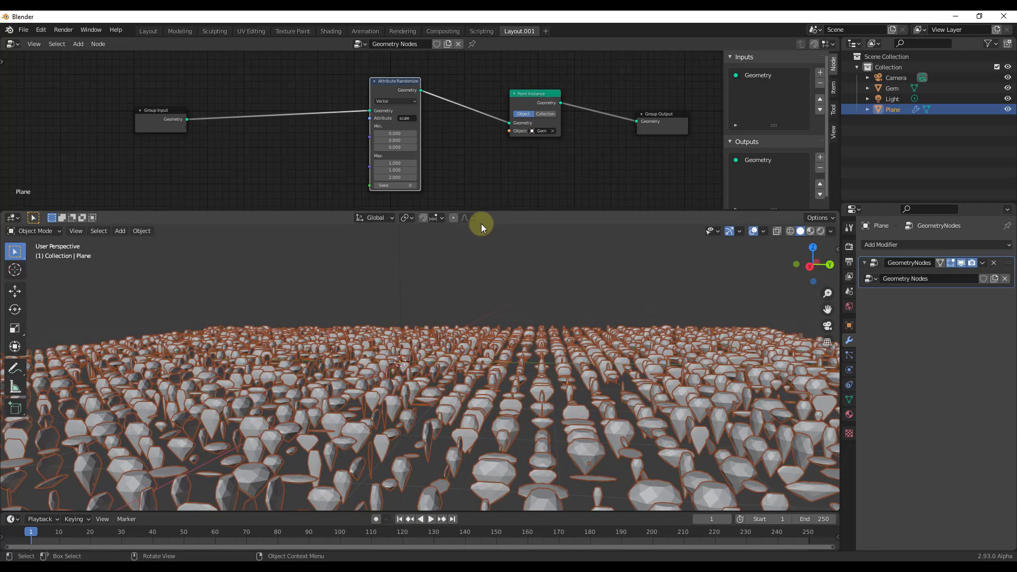
Step: Set the scale randomization's data type to Float and check the uniformly scaled gems across the plane
{"action": "left_click", "coordinate": [396, 100]}
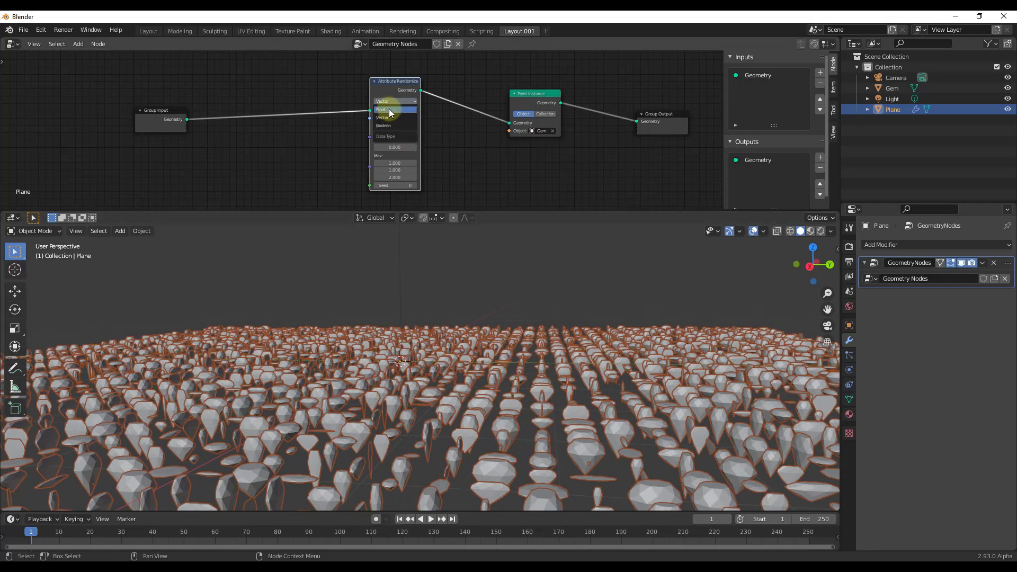
{"action": "left_click", "coordinate": [389, 109]}
{"action": "scroll", "coordinate": [515, 370], "scroll_direction": "down", "scroll_amount": 5}
{"action": "scroll", "coordinate": [489, 409], "scroll_direction": "up", "scroll_amount": 4}
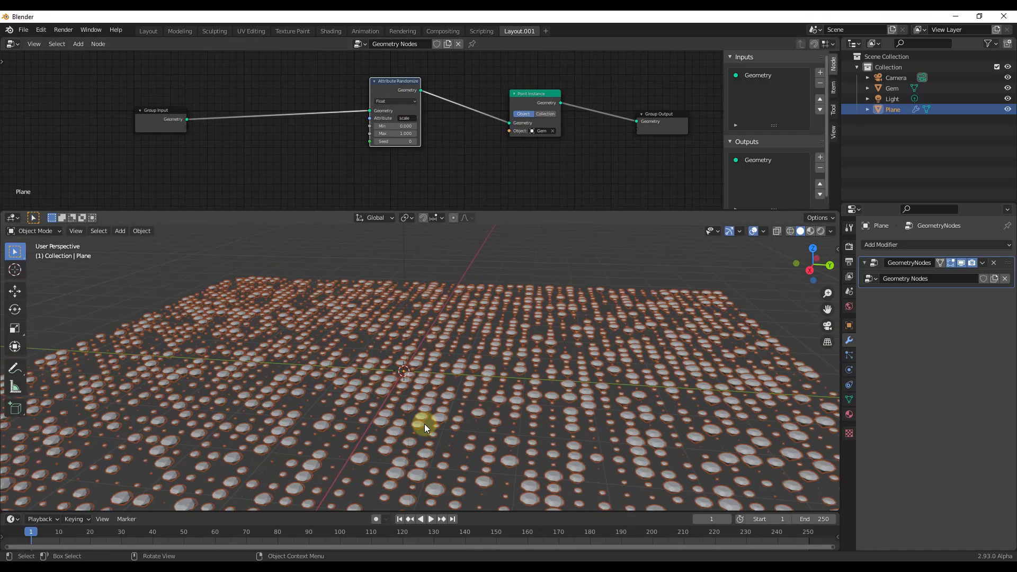
{"action": "left_click_drag", "start_coordinate": [405, 453], "coordinate": [385, 398], "text": "shift"}
{"action": "scroll", "coordinate": [455, 365], "scroll_direction": "up", "scroll_amount": 2}
{"action": "scroll", "coordinate": [456, 365], "scroll_direction": "down", "scroll_amount": 6}
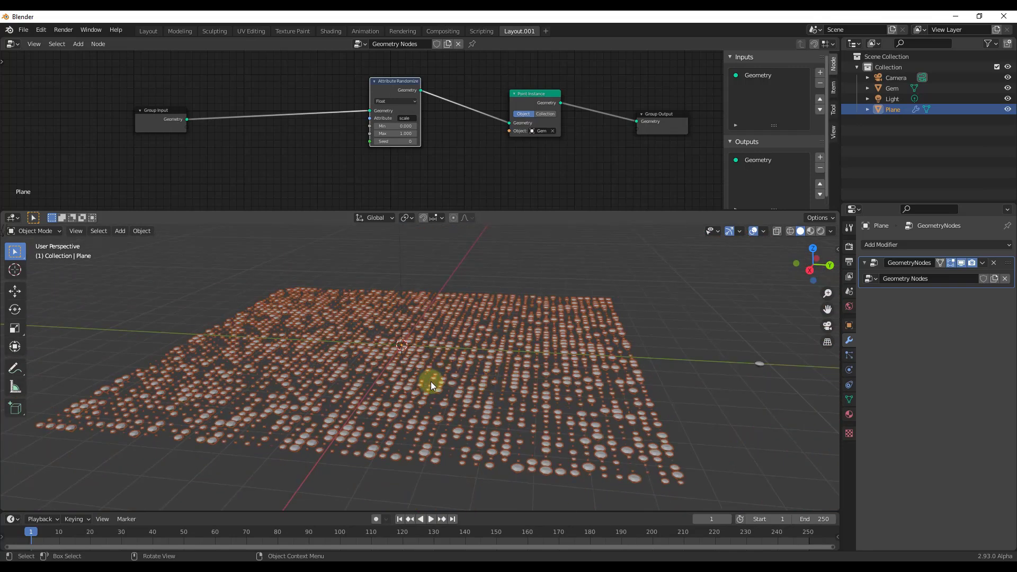
{"action": "middle_click_drag", "start_coordinate": [339, 352], "coordinate": [395, 297], "text": "shift"}
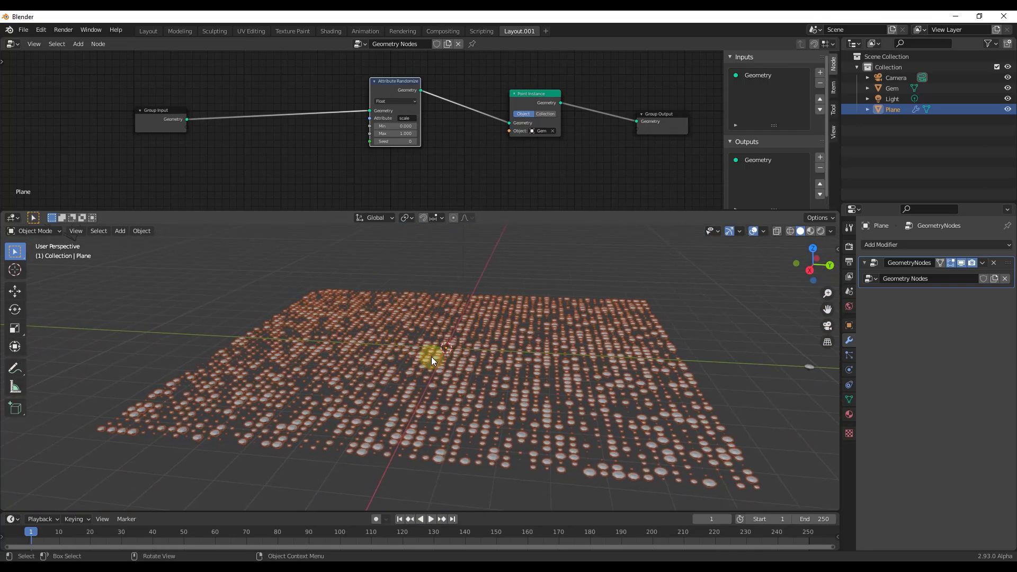
{"action": "middle_click_drag", "start_coordinate": [428, 352], "coordinate": [427, 358]}
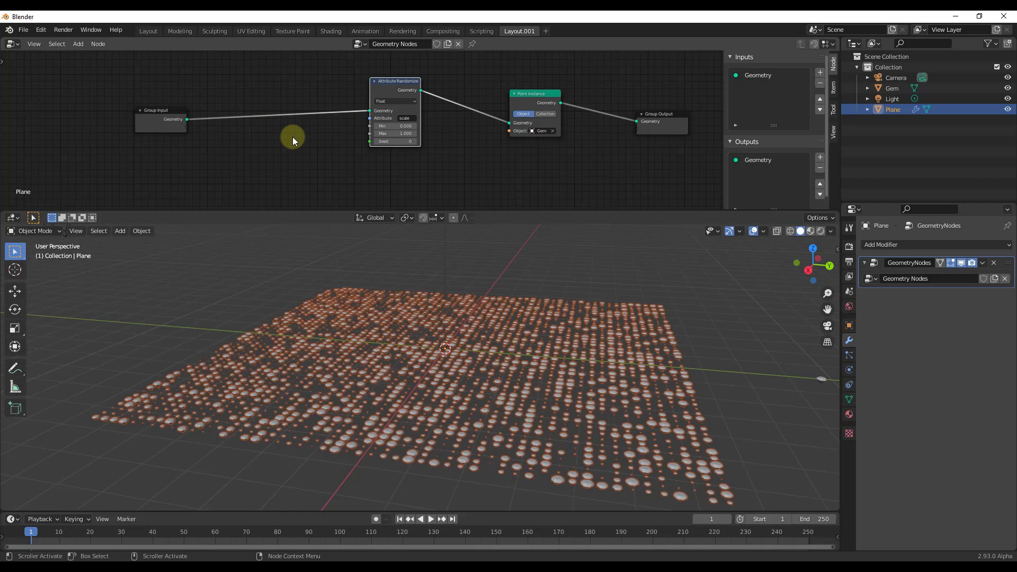
Step: Insert a second Attribute Randomize node between Group Input and the scale randomizer and set its attribute to rotation
{"action": "key", "text": "shift+a"}
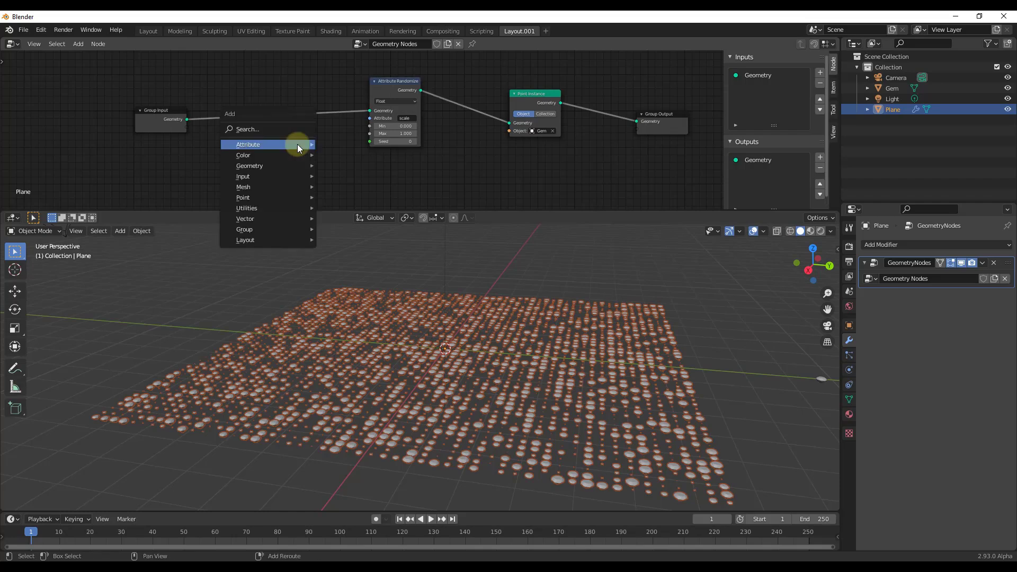
{"action": "mouse_move", "coordinate": [272, 142]}
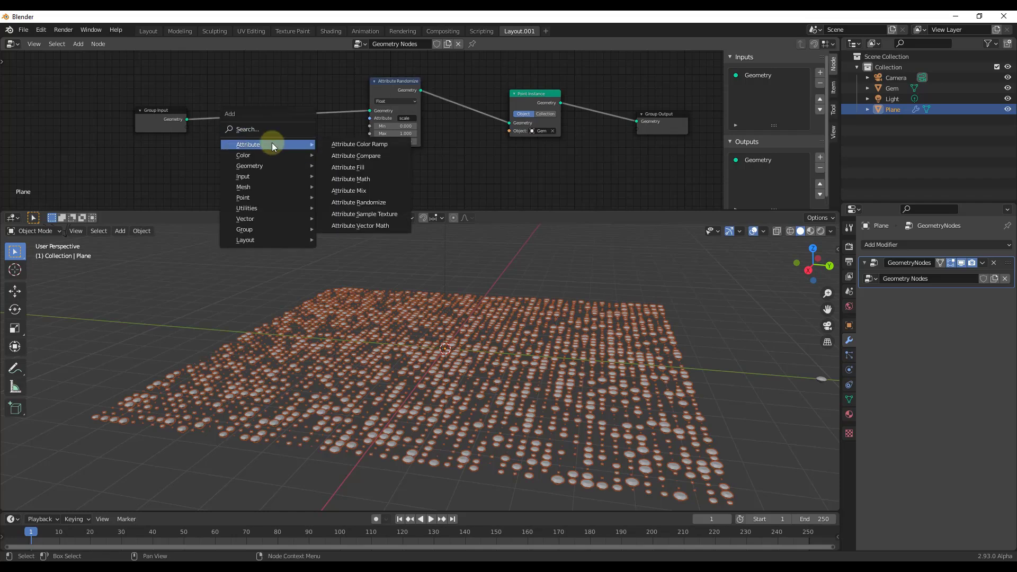
{"action": "left_click", "coordinate": [369, 203]}
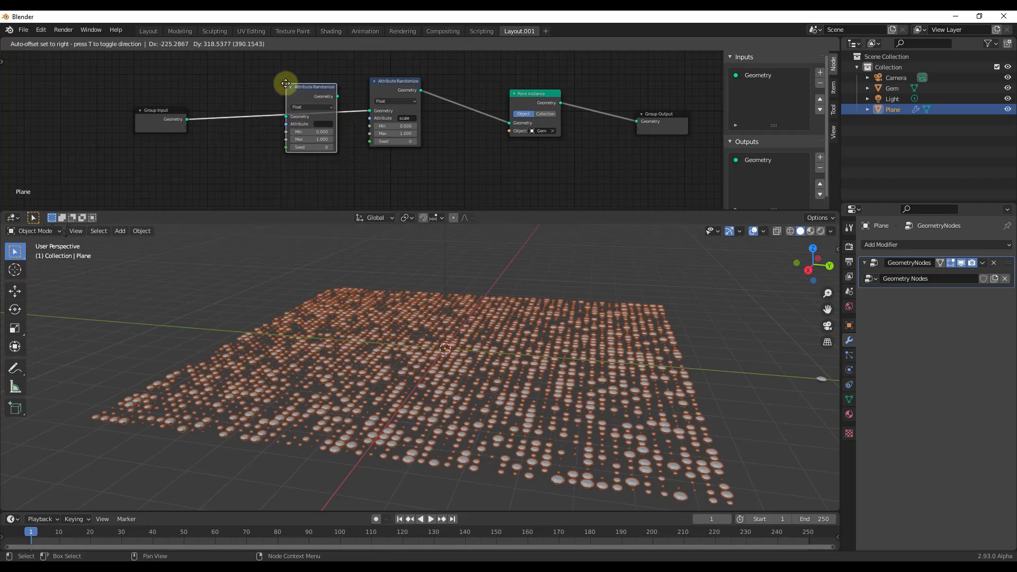
{"action": "left_click", "coordinate": [280, 83]}
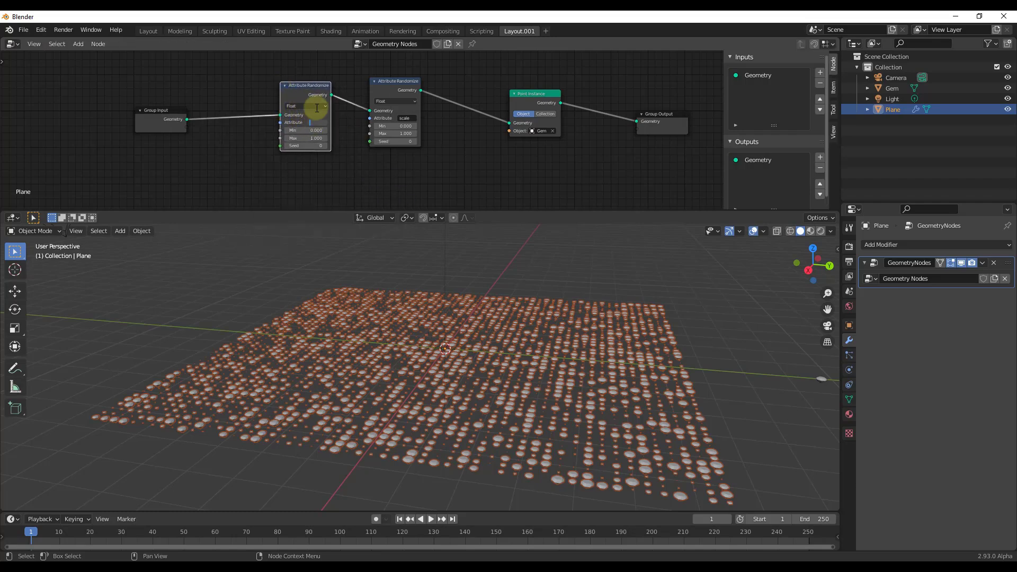
{"action": "key", "text": "Return"}
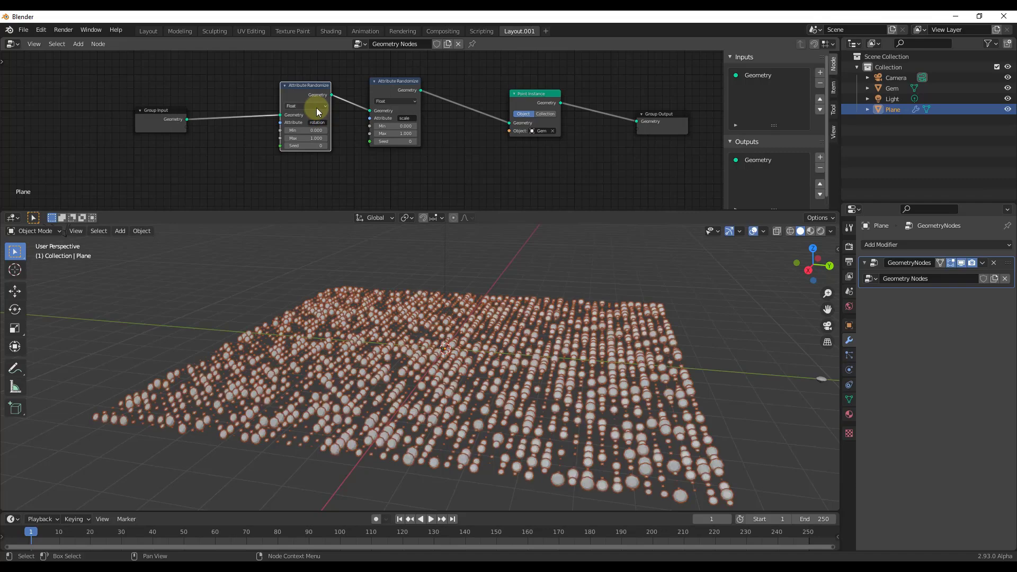
{"action": "scroll", "coordinate": [409, 425], "scroll_direction": "up", "scroll_amount": 4}
{"action": "scroll", "coordinate": [409, 423], "scroll_direction": "down", "scroll_amount": 2}
{"action": "mouse_move", "coordinate": [437, 396]}
{"action": "middle_mouse_down"}
{"action": "mouse_move", "coordinate": [466, 386]}
{"action": "mouse_move", "coordinate": [422, 420]}
{"action": "mouse_move", "coordinate": [428, 392]}
{"action": "middle_mouse_up"}
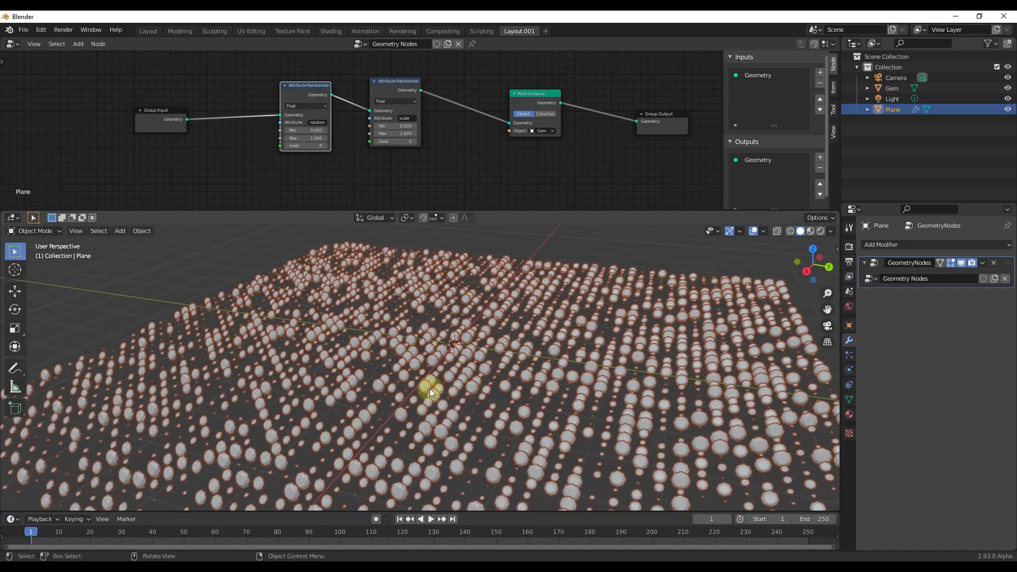
Step: Switch the rotation randomizer to Vector and raise its Max Y to 3.5 and Max Z to 6
{"action": "mouse_move", "coordinate": [306, 139]}
{"action": "left_mouse_down"}
{"action": "mouse_move", "coordinate": [325, 136]}
{"action": "mouse_move", "coordinate": [313, 137]}
{"action": "left_mouse_up"}
{"action": "left_click", "coordinate": [297, 106]}
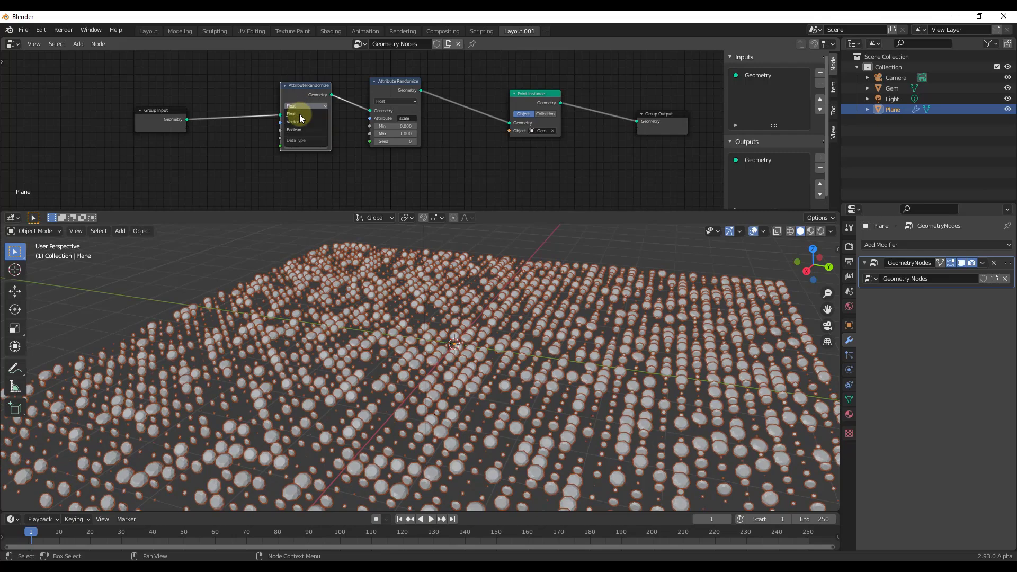
{"action": "left_click", "coordinate": [300, 121]}
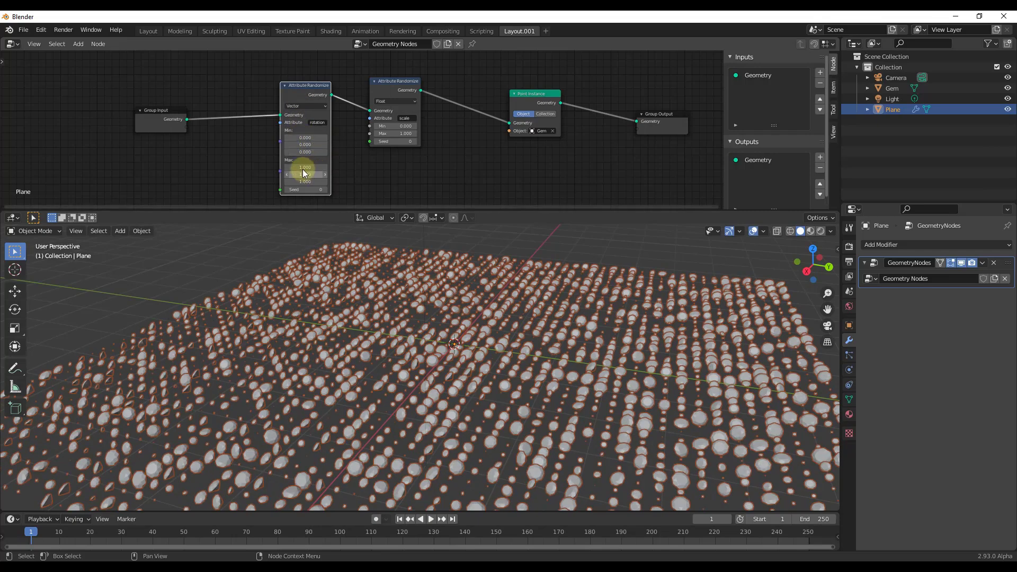
{"action": "mouse_move", "coordinate": [302, 182]}
{"action": "left_mouse_down"}
{"action": "mouse_move", "coordinate": [332, 182]}
{"action": "mouse_move", "coordinate": [295, 175]}
{"action": "left_mouse_up"}
{"action": "middle_click_drag", "start_coordinate": [644, 431], "coordinate": [488, 415]}
{"action": "left_click_drag", "start_coordinate": [295, 174], "coordinate": [313, 174]}
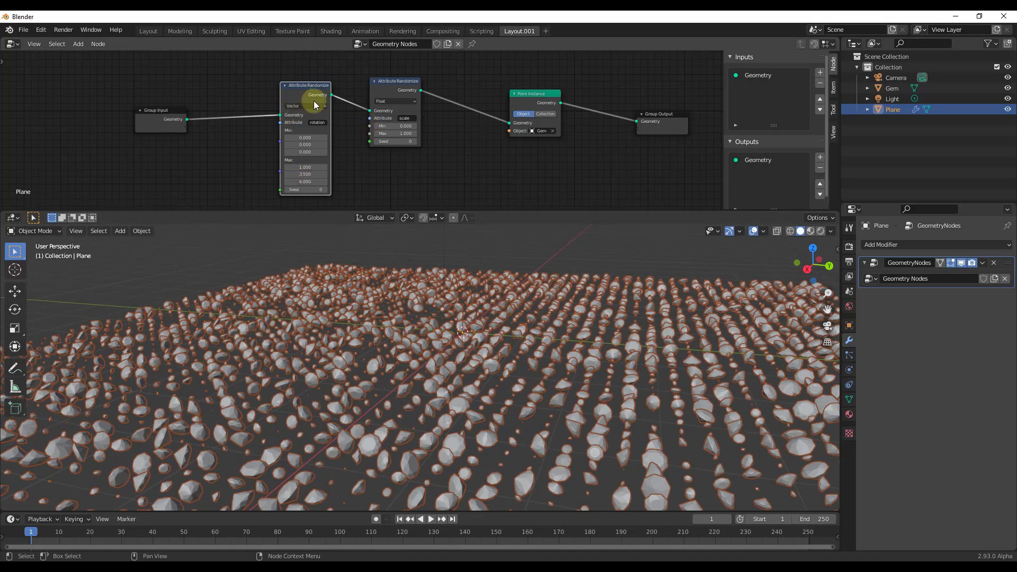
{"action": "middle_click_drag", "start_coordinate": [473, 367], "coordinate": [452, 347]}
{"action": "scroll", "coordinate": [451, 347], "scroll_direction": "down", "scroll_amount": 3}
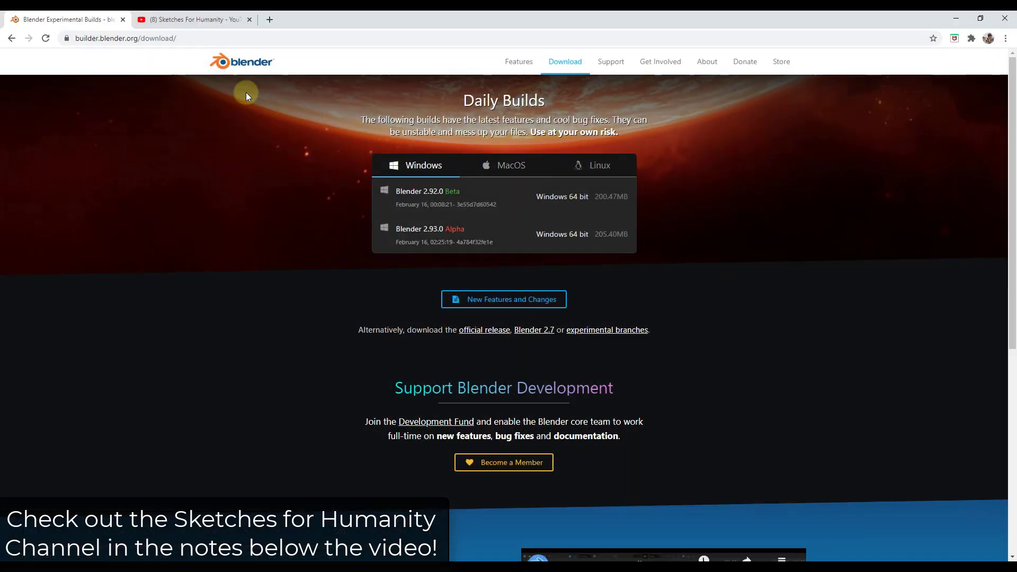
Step: Switch to the browser and show the Sketches For Humanity YouTube page
{"action": "left_click", "coordinate": [166, 16]}
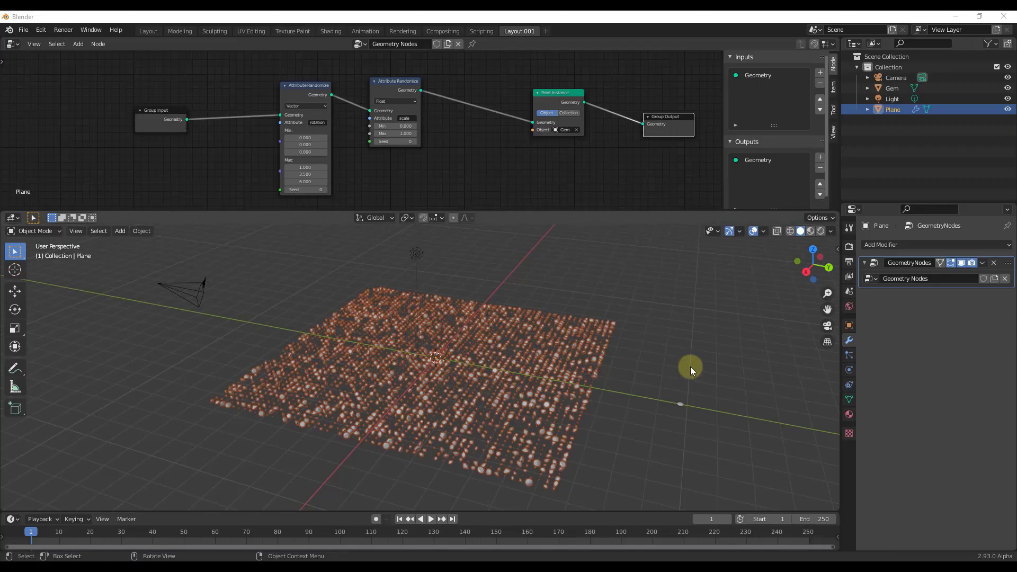
Step: Move the Point Instance and Group Output nodes farther from the Attribute Randomize nodes to make room between them
{"action": "middle_click_drag", "start_coordinate": [535, 393], "coordinate": [533, 400]}
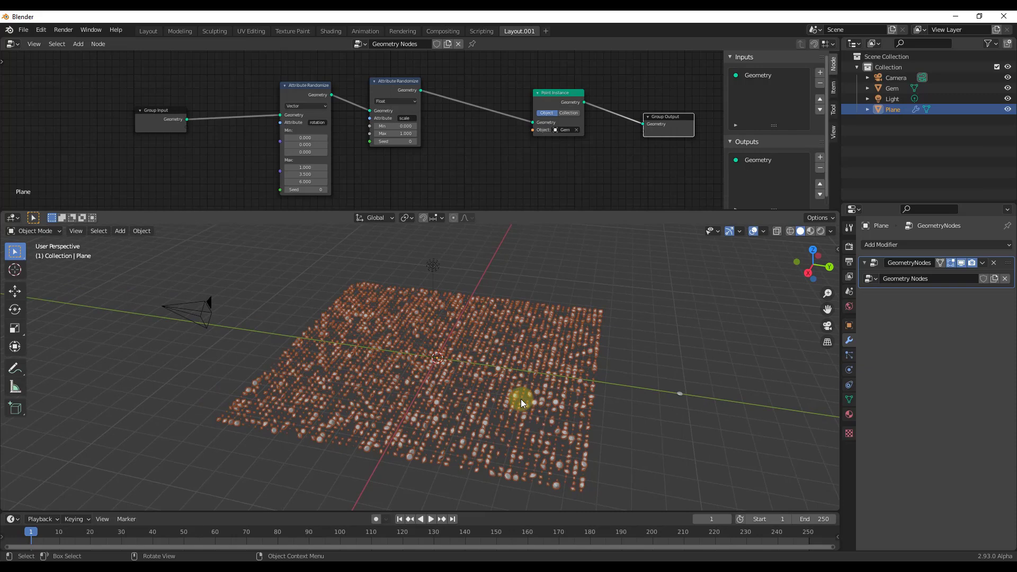
{"action": "left_click_drag", "start_coordinate": [561, 94], "coordinate": [579, 89]}
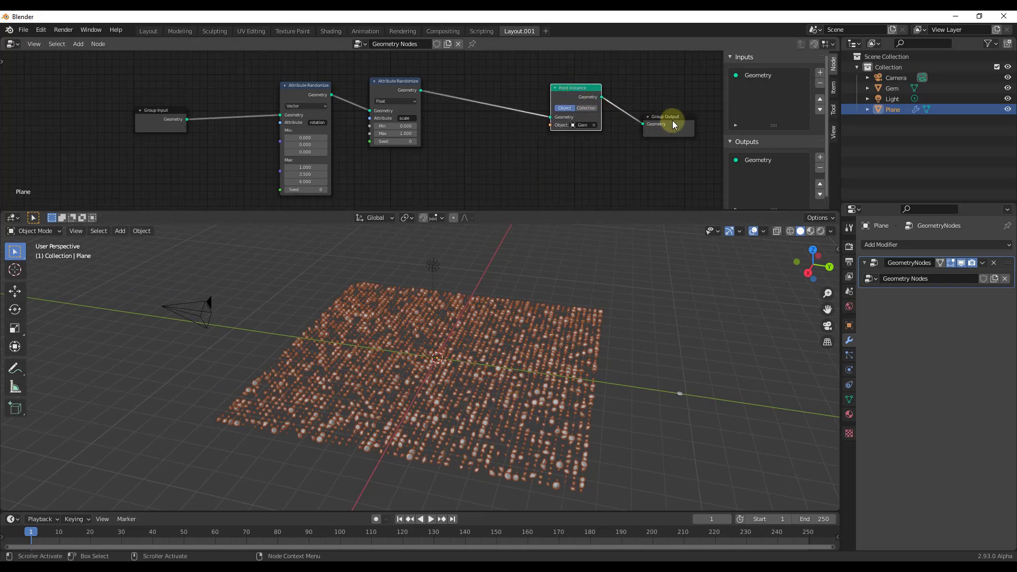
{"action": "left_click_drag", "start_coordinate": [682, 117], "coordinate": [701, 108]}
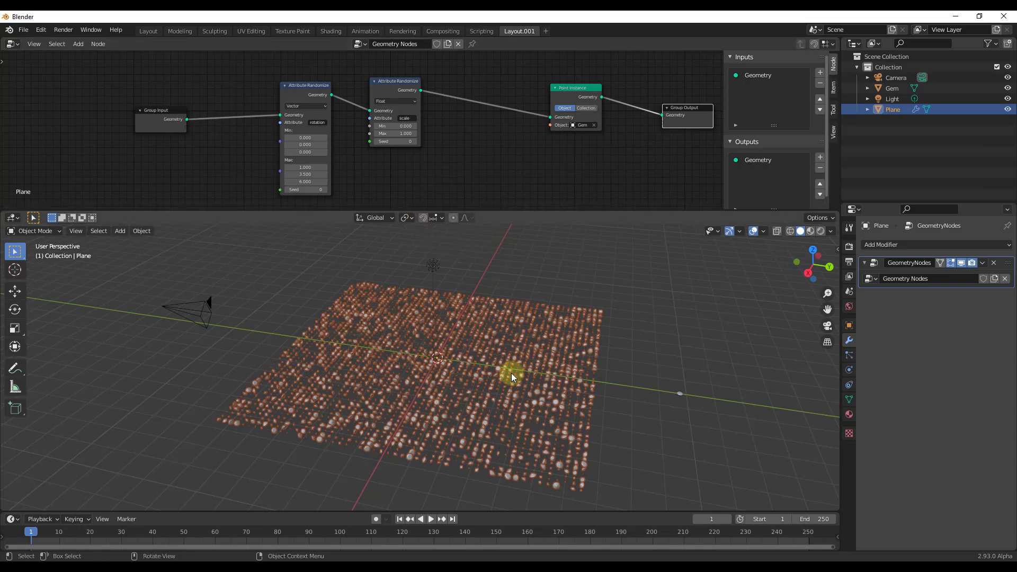
Step: Add a sphere-shaped empty at the centre of the gem-covered plane
{"action": "middle_click_drag", "start_coordinate": [487, 374], "coordinate": [288, 322]}
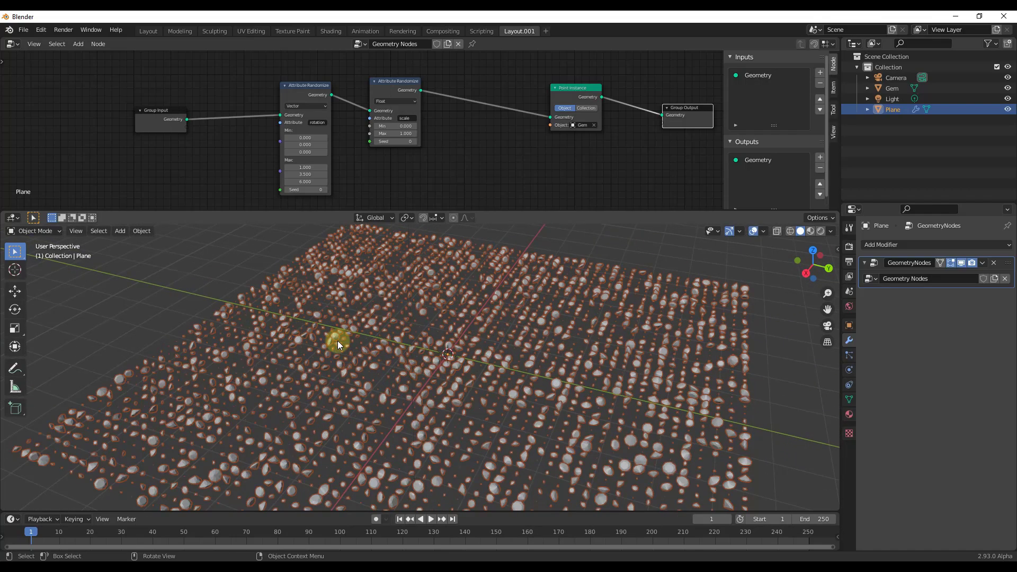
{"action": "key", "text": "shift+a"}
{"action": "mouse_move", "coordinate": [329, 342]}
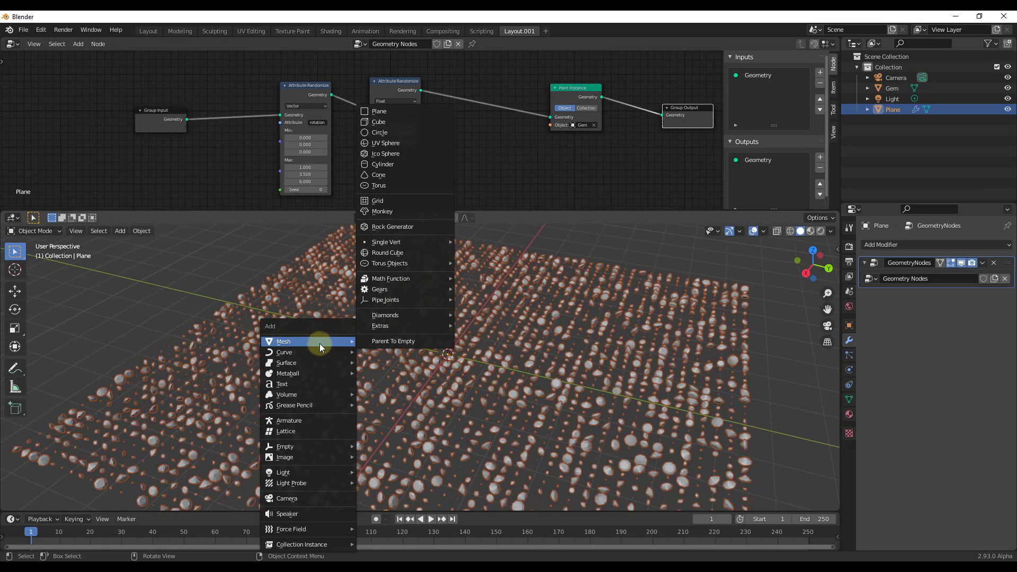
{"action": "mouse_move", "coordinate": [300, 448]}
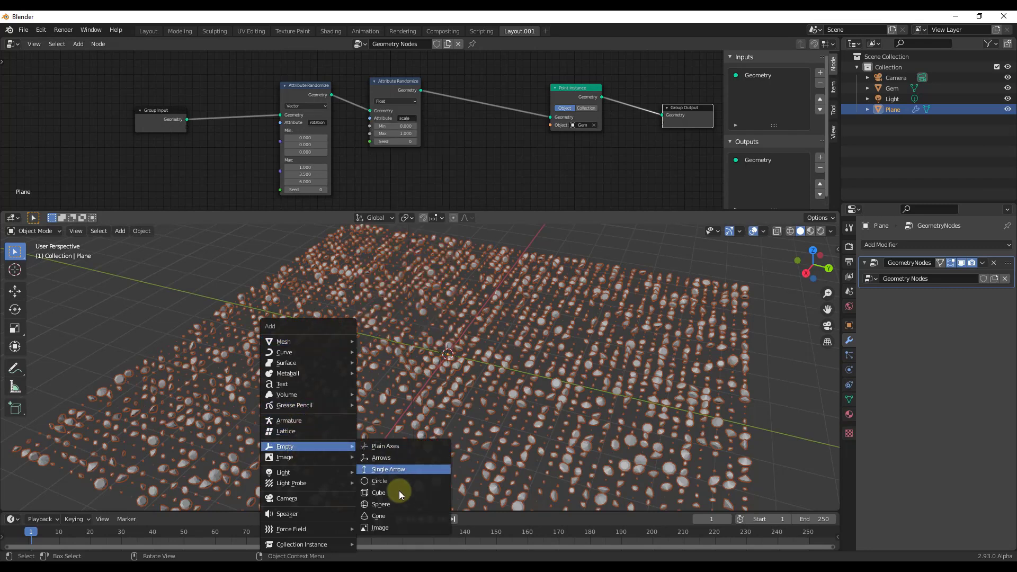
{"action": "left_click", "coordinate": [390, 505]}
Step: Scale the empty down to about 0.51 and move it along the Y axis to about -5.02 m
{"action": "key", "text": "s"}
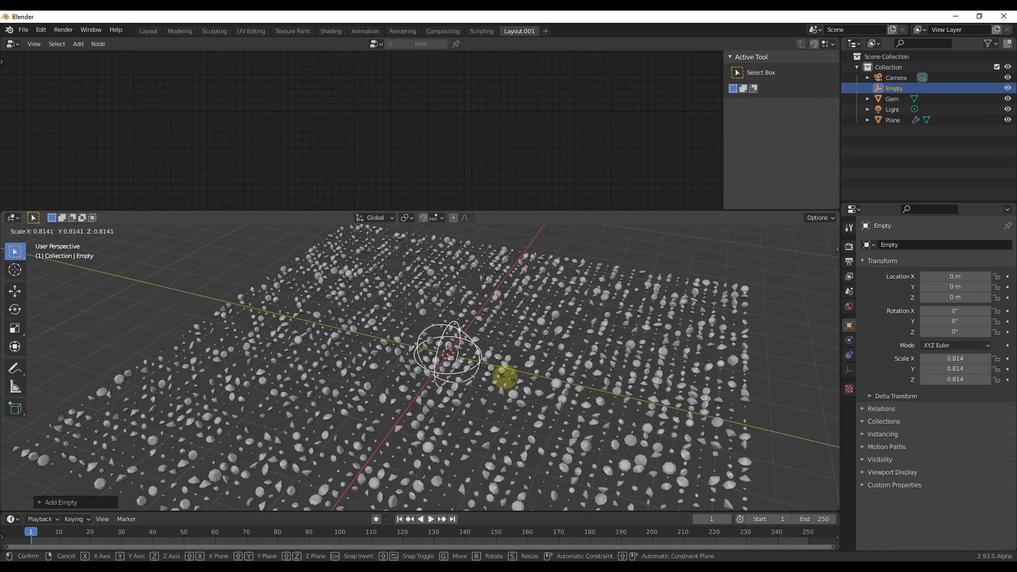
{"action": "left_click", "coordinate": [503, 380]}
{"action": "key", "text": "g"}
{"action": "key", "text": "y"}
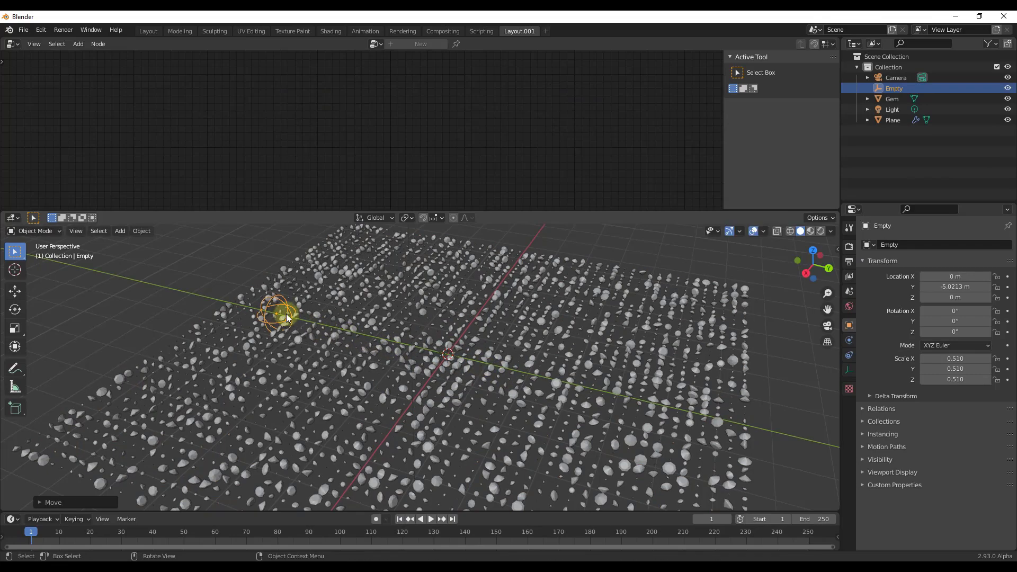
{"action": "left_click", "coordinate": [277, 312]}
{"action": "mouse_move", "coordinate": [278, 312]}
{"action": "middle_mouse_down"}
{"action": "mouse_move", "coordinate": [298, 297]}
{"action": "mouse_move", "coordinate": [304, 332]}
{"action": "mouse_move", "coordinate": [258, 337]}
{"action": "mouse_move", "coordinate": [255, 324]}
{"action": "mouse_move", "coordinate": [161, 312]}
{"action": "mouse_move", "coordinate": [287, 326]}
{"action": "middle_mouse_up"}
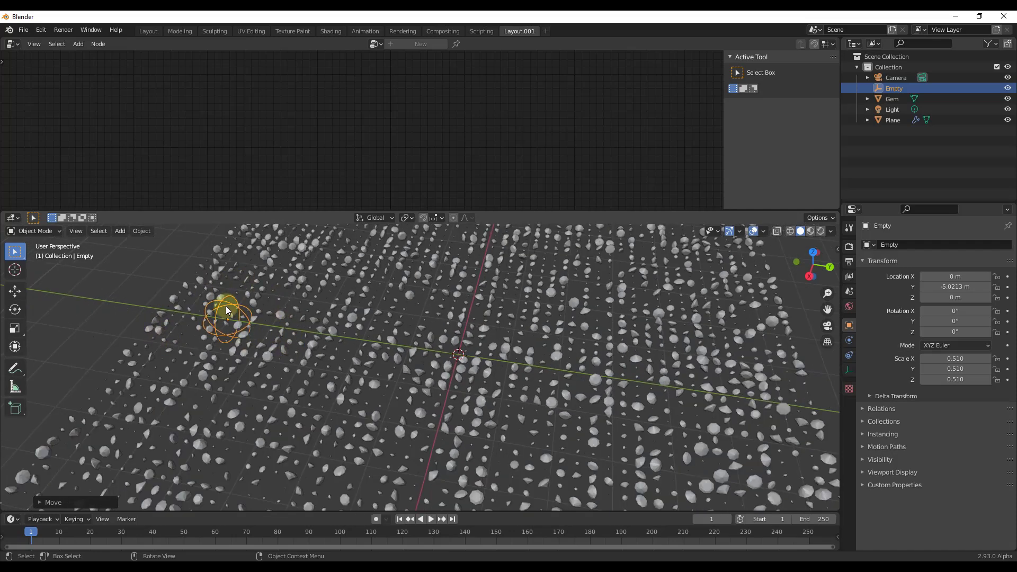
{"action": "middle_click_drag", "start_coordinate": [621, 379], "coordinate": [598, 358]}
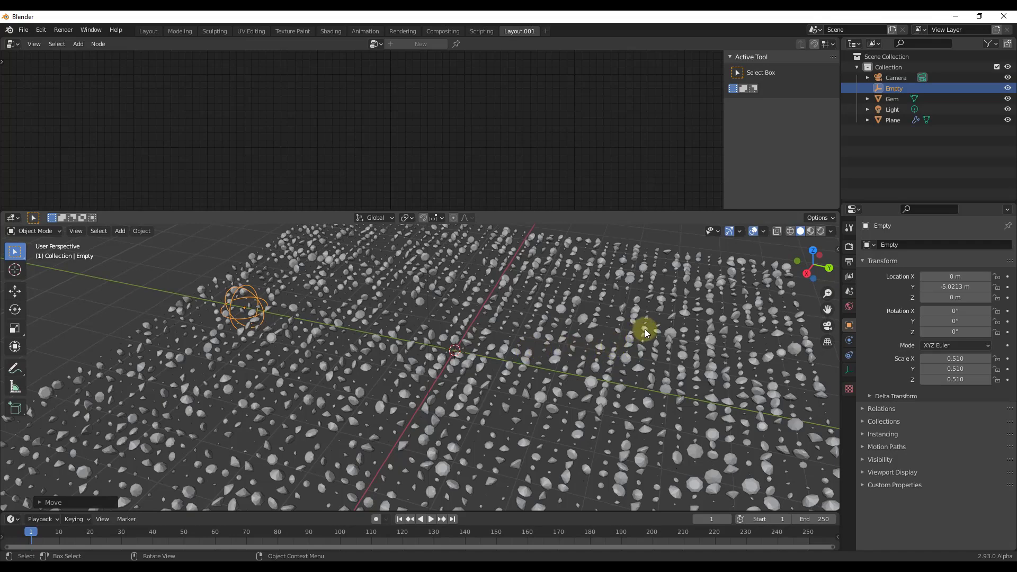
{"action": "scroll", "coordinate": [615, 339], "scroll_direction": "down", "scroll_amount": 5}
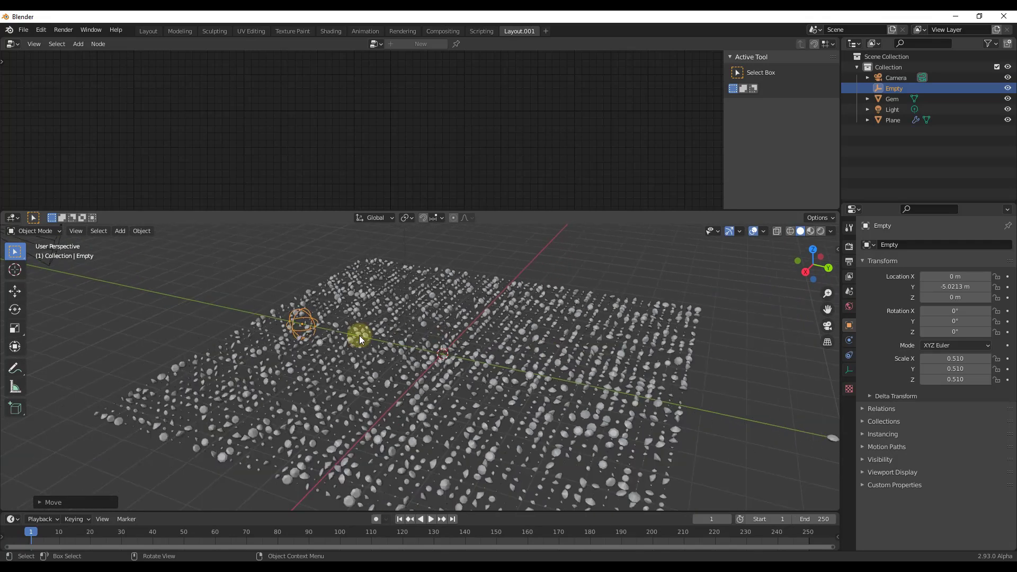
{"action": "scroll", "coordinate": [383, 335], "scroll_direction": "up", "scroll_amount": 1}
Step: Select the gem-covered plane and add a Vertex Weight Proximity modifier to it
{"action": "left_click", "coordinate": [368, 342]}
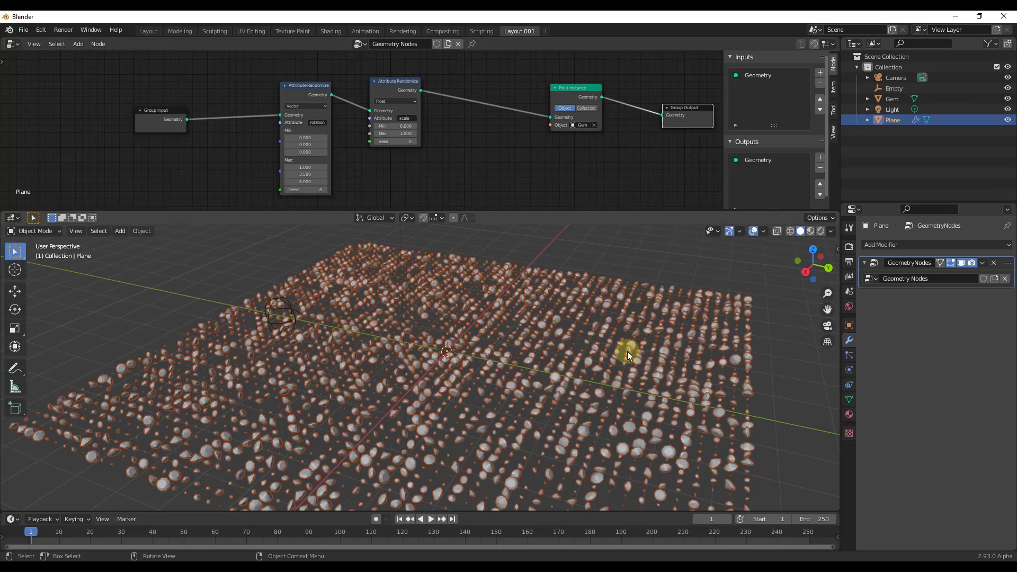
{"action": "left_click", "coordinate": [889, 245]}
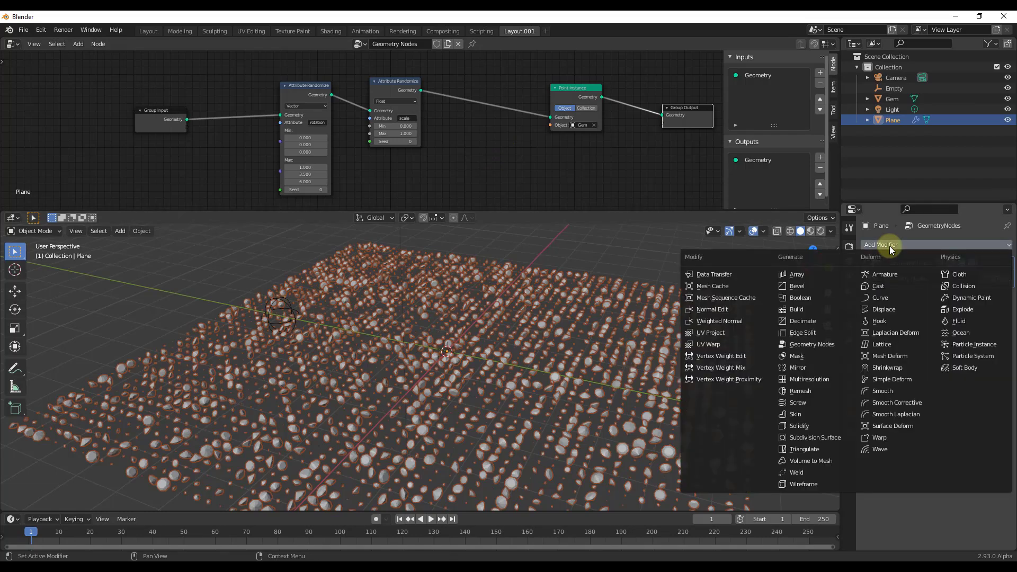
{"action": "left_click", "coordinate": [742, 380]}
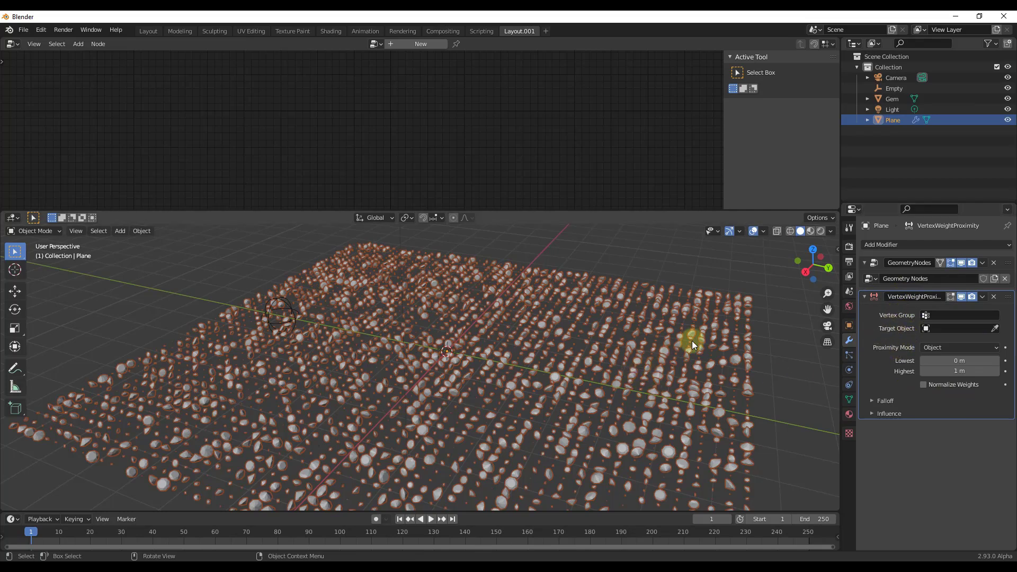
Step: Enter Edit Mode on the plane and turn off the GeometryNodes modifier's viewport display to hide the gems
{"action": "scroll", "coordinate": [697, 336], "scroll_direction": "down", "scroll_amount": 2}
{"action": "middle_click_drag", "start_coordinate": [690, 332], "coordinate": [570, 380]}
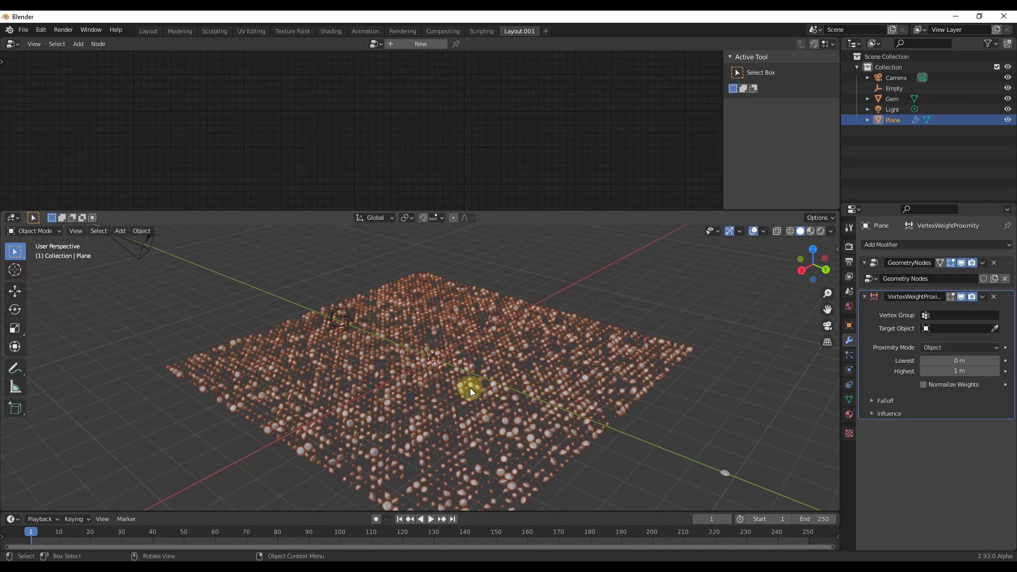
{"action": "middle_click_drag", "start_coordinate": [447, 393], "coordinate": [515, 413]}
{"action": "key", "text": "Tab"}
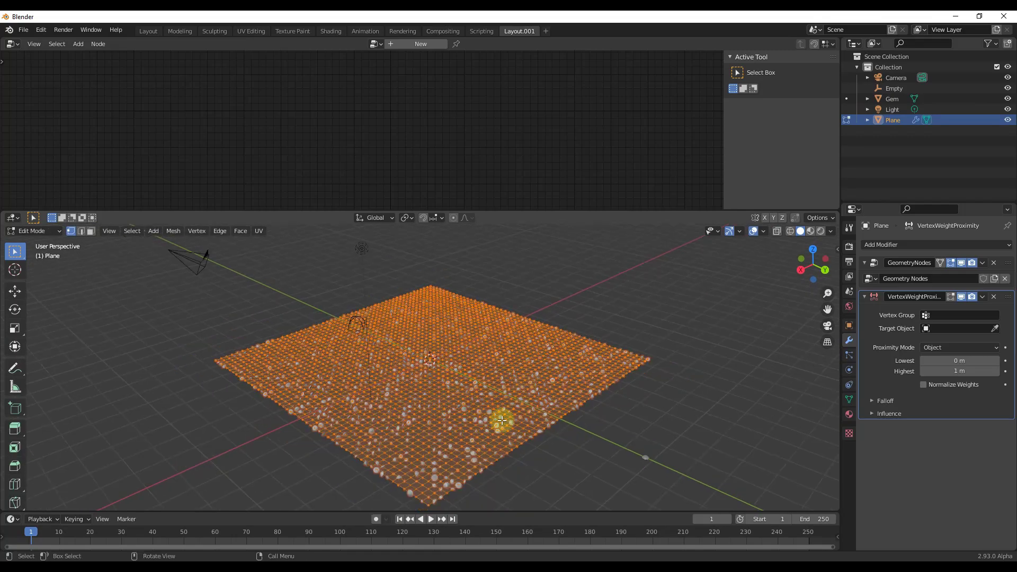
{"action": "middle_click_drag", "start_coordinate": [461, 370], "coordinate": [586, 347]}
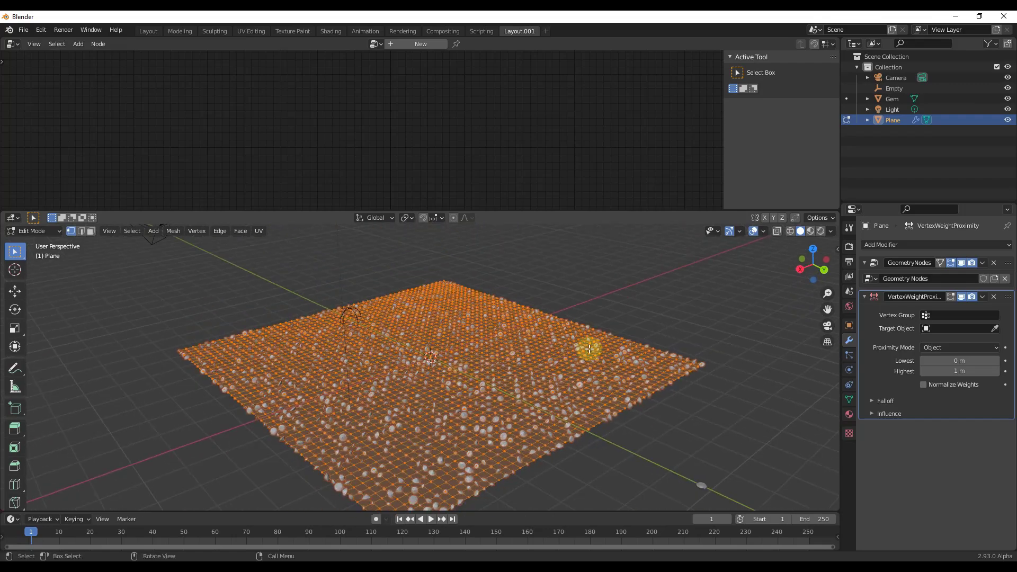
{"action": "left_click", "coordinate": [962, 263]}
{"action": "middle_click_drag", "start_coordinate": [493, 436], "coordinate": [490, 386]}
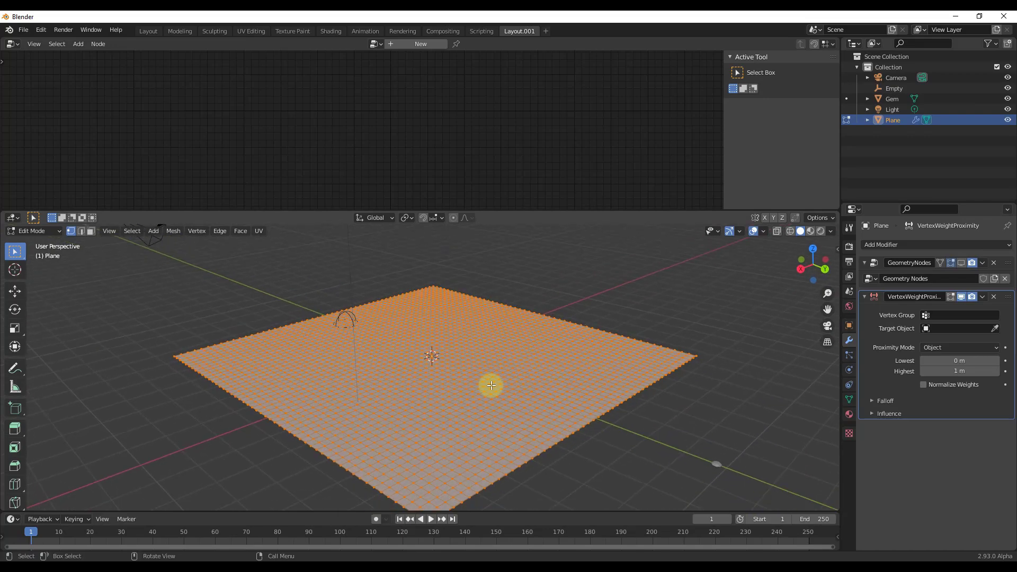
Step: Create a vertex group named Proximity, assign all of the plane's vertices to it, and check the assignment by reselecting the group
{"action": "left_click", "coordinate": [849, 400]}
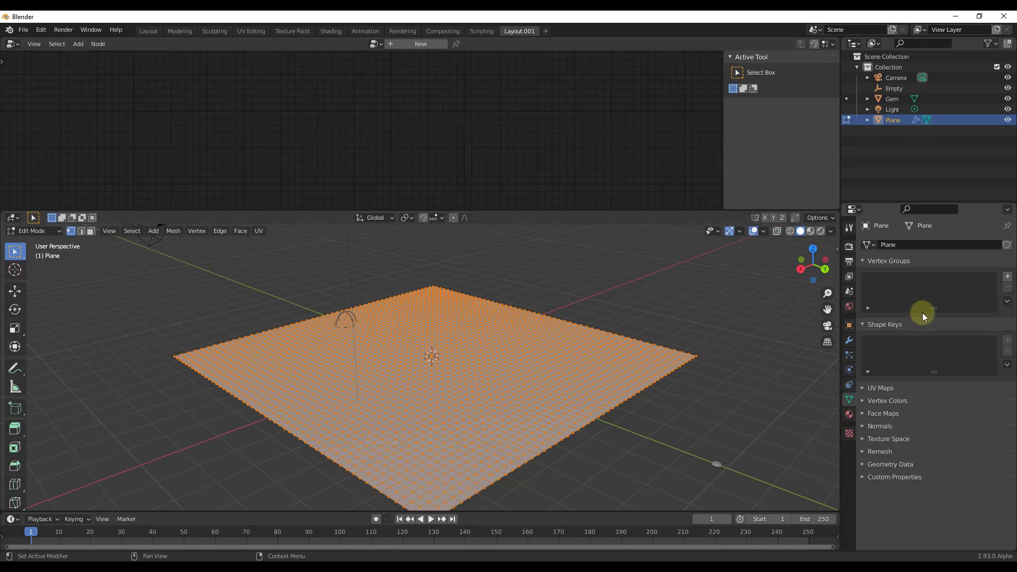
{"action": "left_click", "coordinate": [1008, 276]}
{"action": "double_click", "coordinate": [919, 281]}
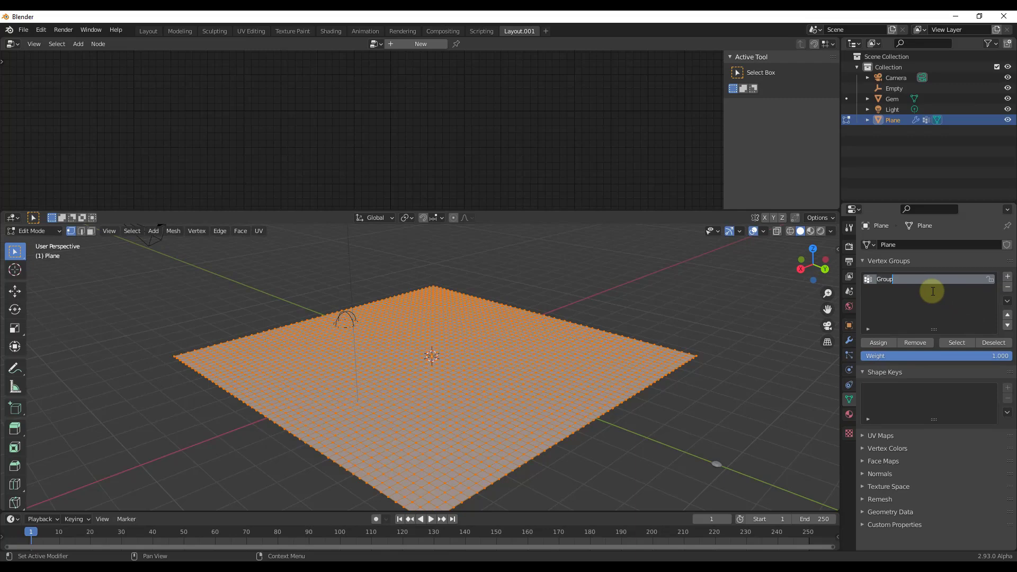
{"action": "type", "text": "Proximity"}
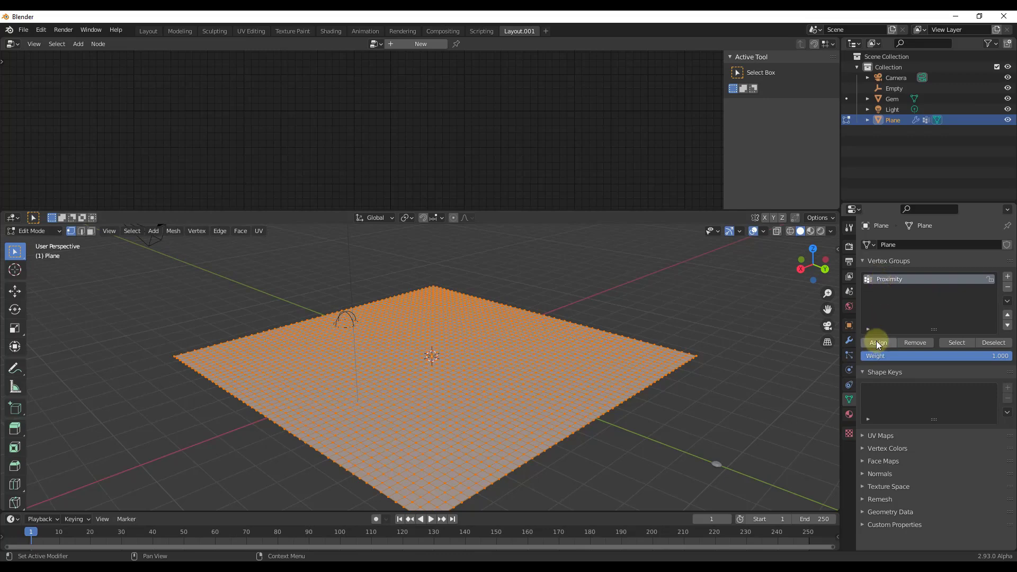
{"action": "left_click", "coordinate": [762, 334]}
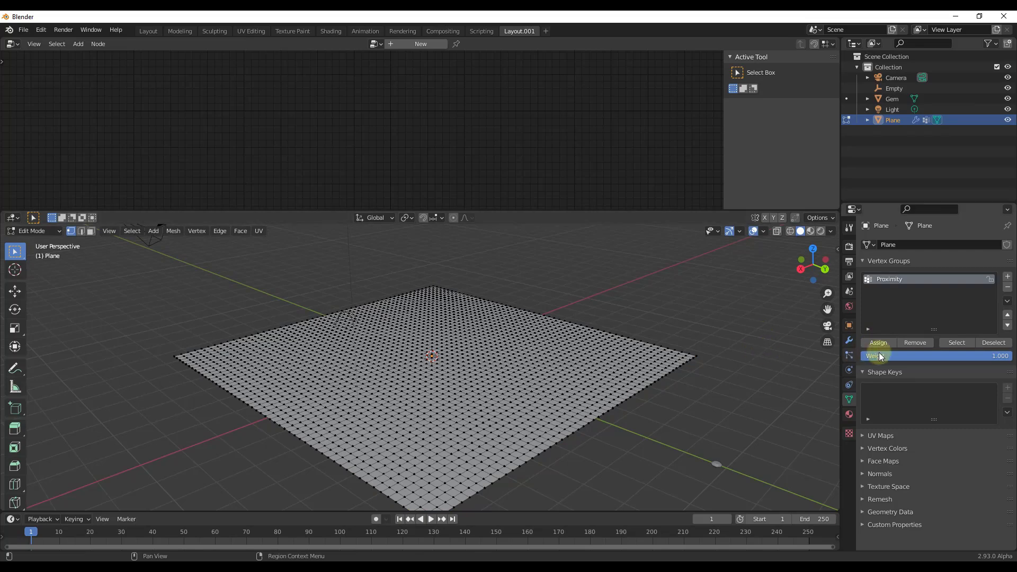
{"action": "left_click", "coordinate": [957, 344]}
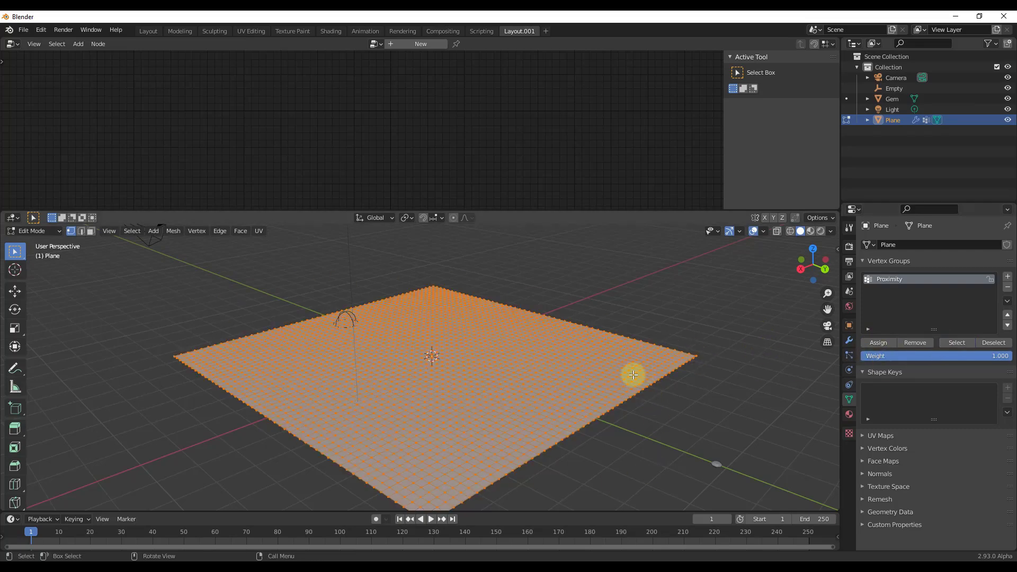
Step: Return to Object Mode and move the Vertex Weight Proximity modifier above the GeometryNodes modifier
{"action": "key", "text": "Tab"}
{"action": "left_click", "coordinate": [848, 343]}
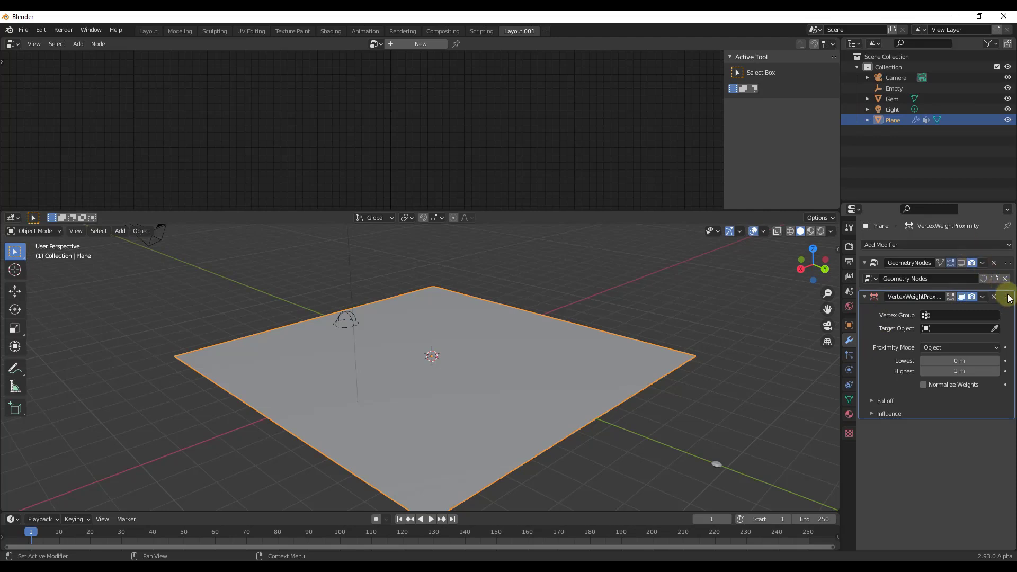
{"action": "left_click_drag", "start_coordinate": [1009, 298], "coordinate": [1004, 260]}
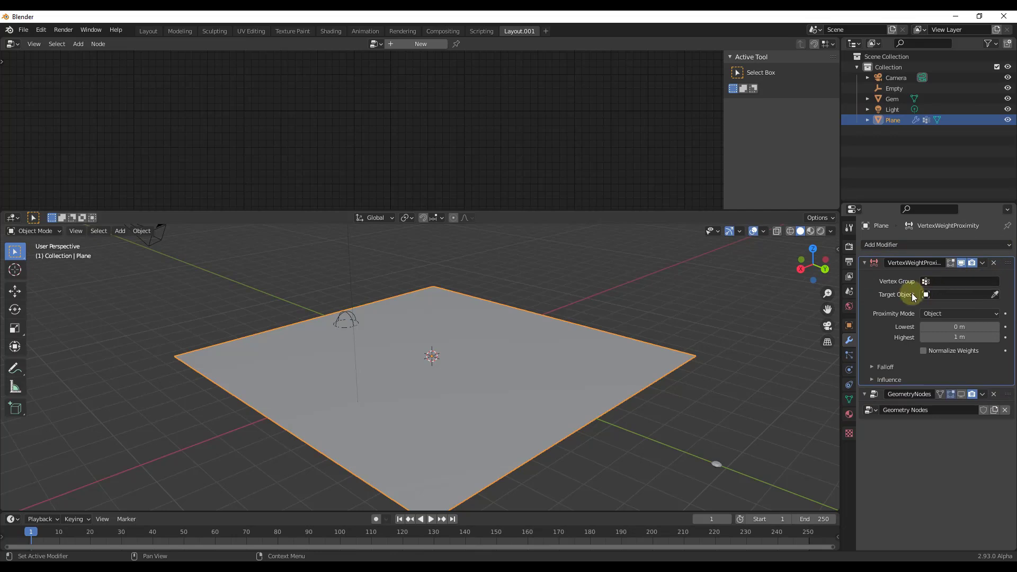
Step: Set the Vertex Weight Proximity modifier's vertex group to Proximity and its target object to the sphere-shaped Empty
{"action": "left_click", "coordinate": [940, 281]}
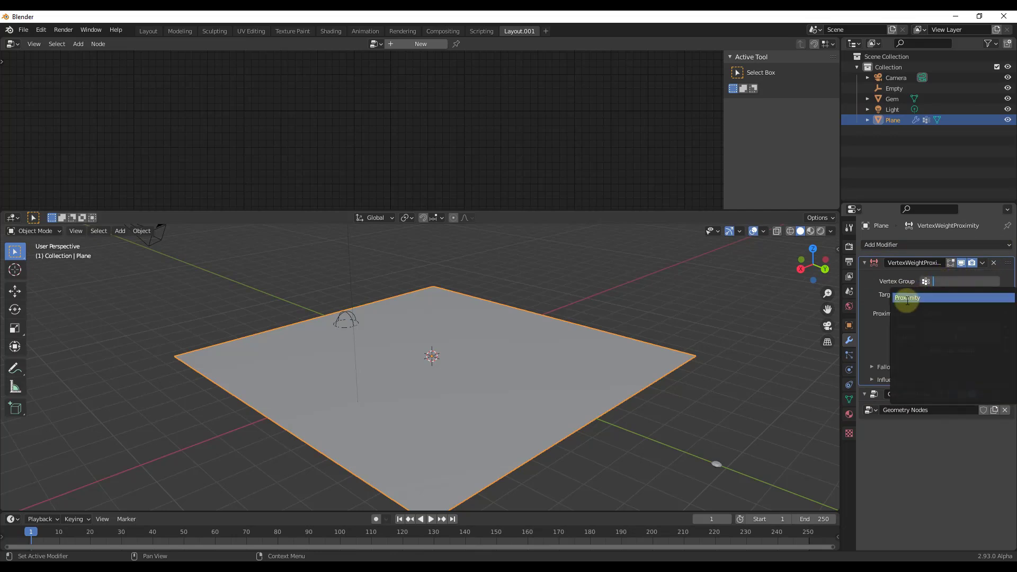
{"action": "left_click", "coordinate": [907, 299]}
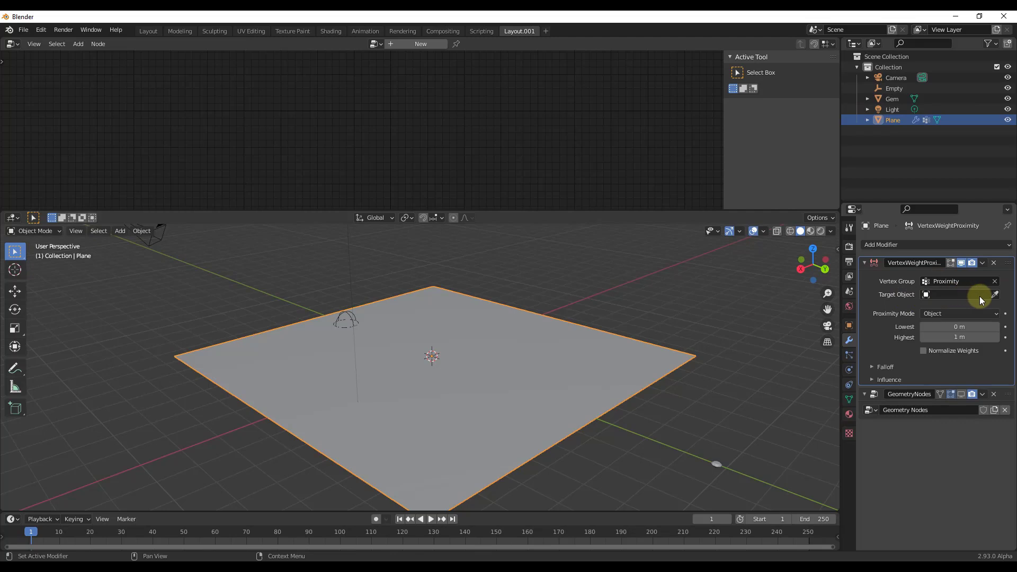
{"action": "left_click", "coordinate": [995, 295]}
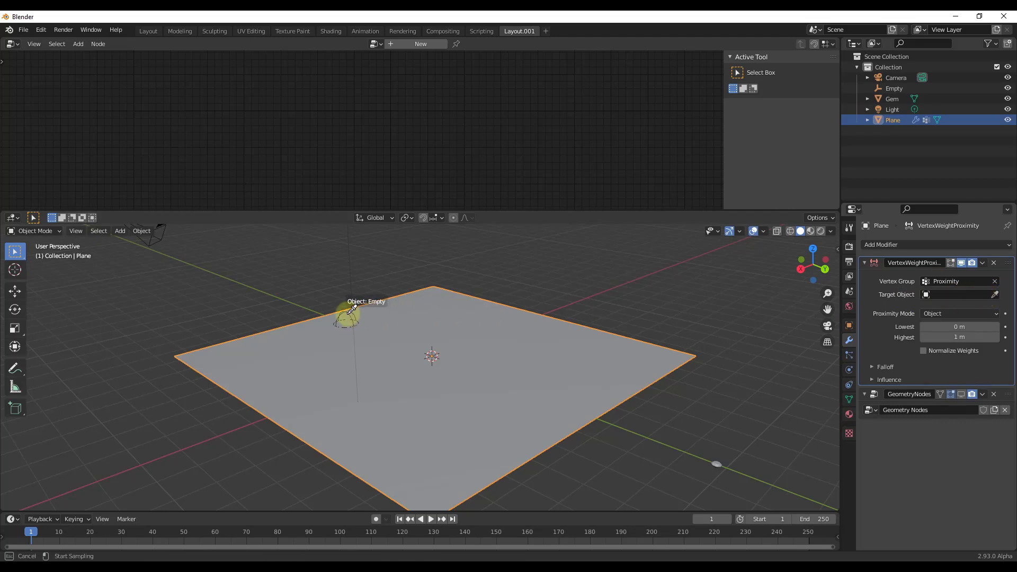
{"action": "left_click", "coordinate": [351, 309]}
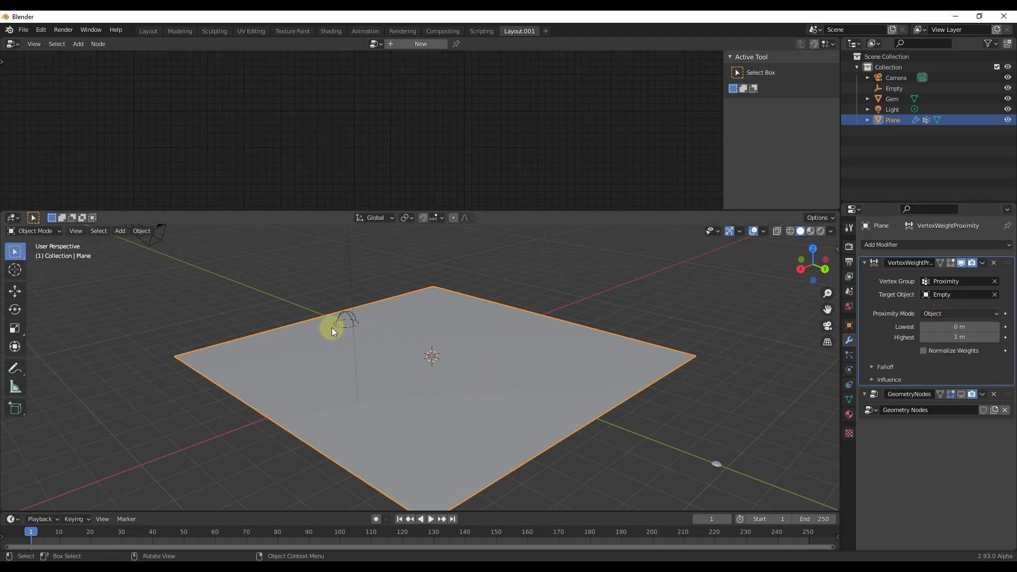
Step: Switch the plane to Weight Paint mode to display the vertex weights around the empty
{"action": "left_click", "coordinate": [34, 231]}
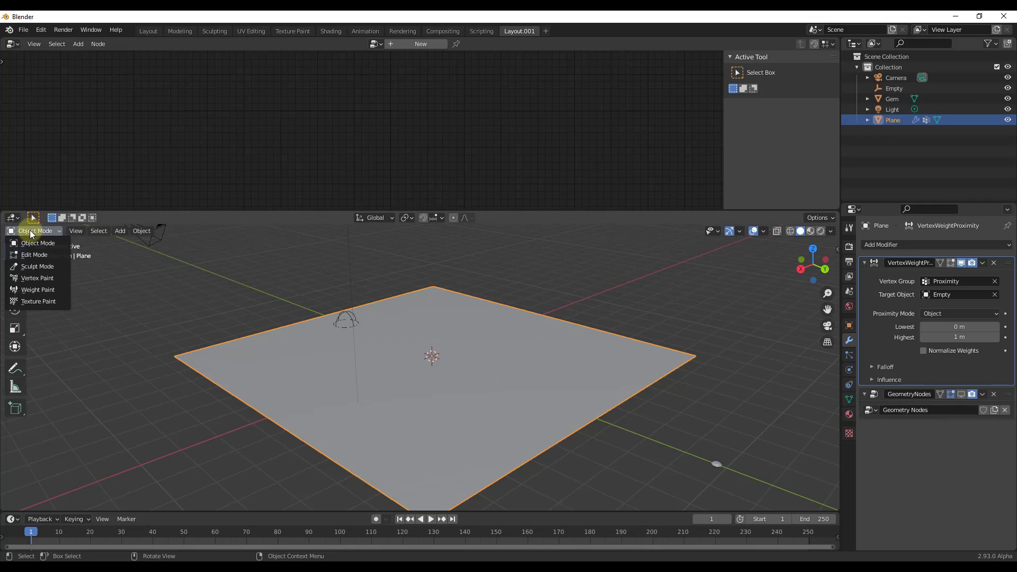
{"action": "left_click", "coordinate": [37, 290]}
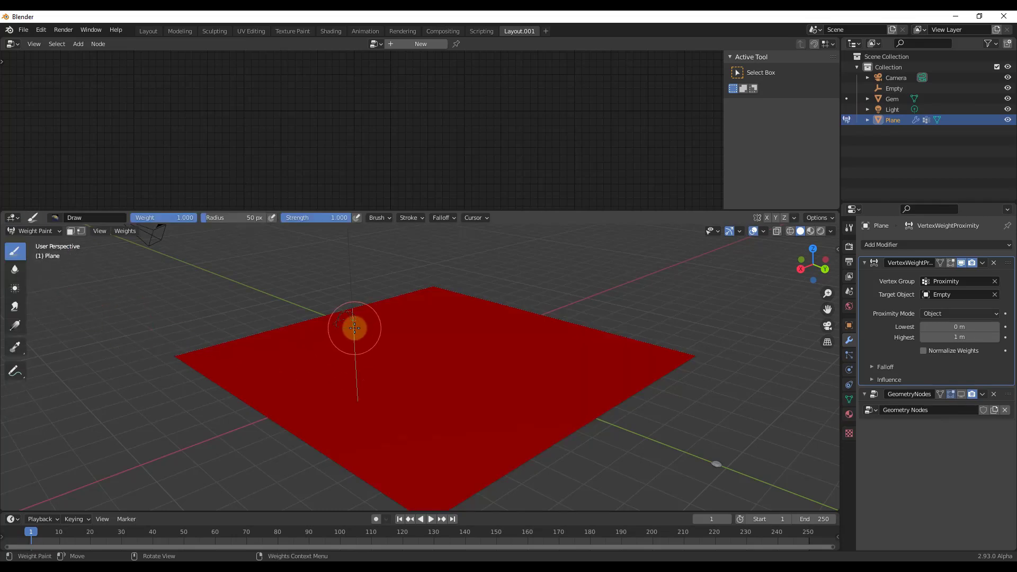
{"action": "mouse_move", "coordinate": [322, 329]}
{"action": "middle_mouse_down"}
{"action": "mouse_move", "coordinate": [311, 359]}
{"action": "mouse_move", "coordinate": [341, 302]}
{"action": "mouse_move", "coordinate": [412, 316]}
{"action": "mouse_move", "coordinate": [234, 295]}
{"action": "mouse_move", "coordinate": [343, 329]}
{"action": "mouse_move", "coordinate": [357, 318]}
{"action": "middle_mouse_up"}
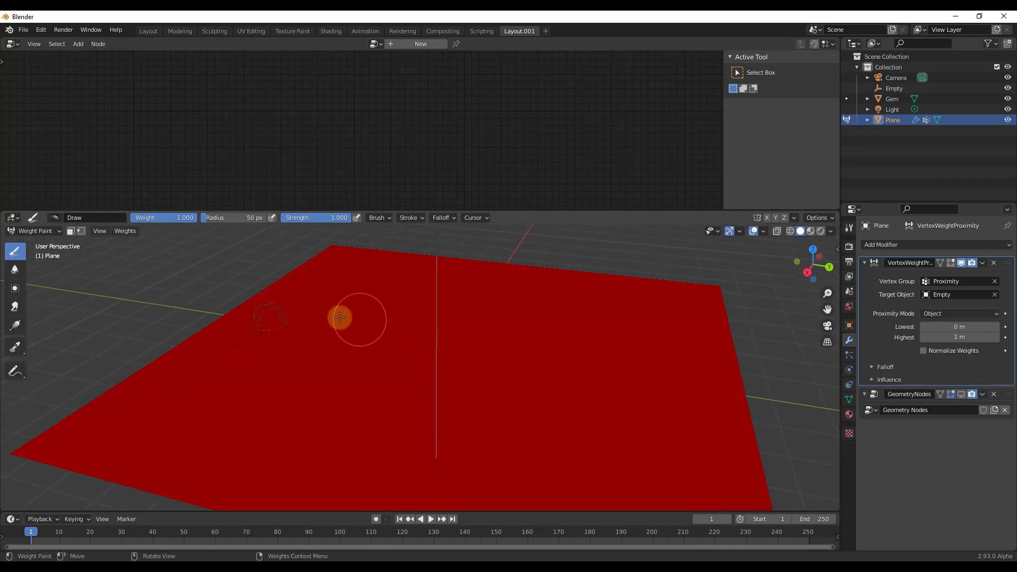
{"action": "mouse_move", "coordinate": [941, 342]}
{"action": "left_mouse_down"}
{"action": "mouse_move", "coordinate": [995, 337]}
{"action": "mouse_move", "coordinate": [953, 336]}
{"action": "left_mouse_up"}
{"action": "left_click", "coordinate": [954, 338]}
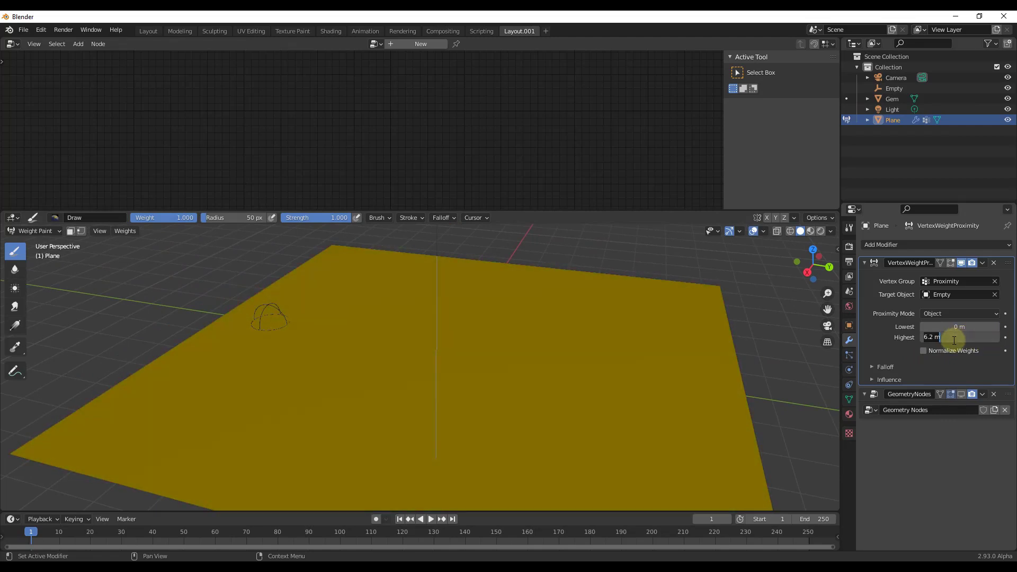
{"action": "key", "text": "Return"}
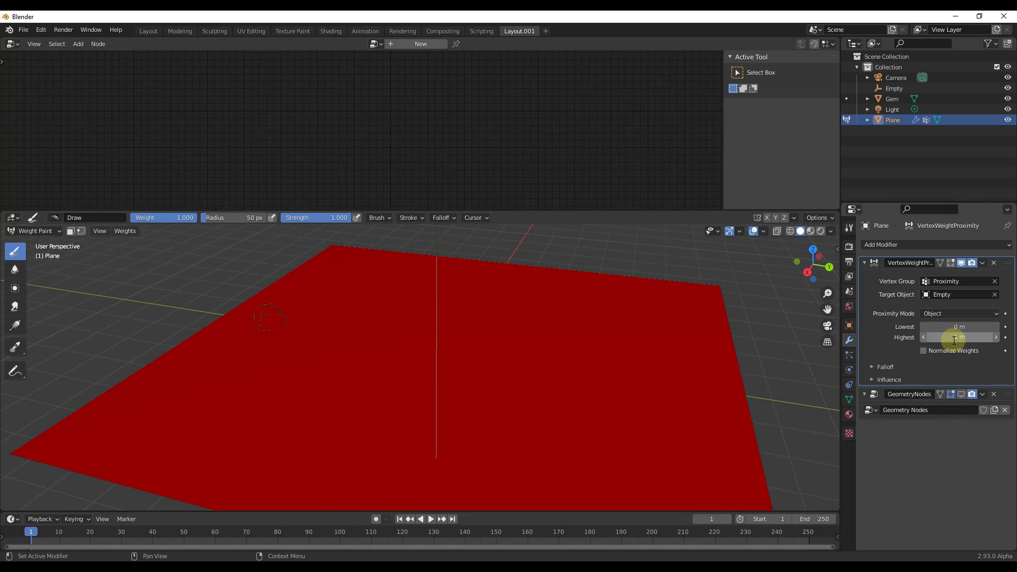
Step: Change the modifier's Proximity Mode to Geometry with Vertex distance and set Highest to 2.8 m
{"action": "left_click", "coordinate": [952, 313]}
{"action": "left_click", "coordinate": [933, 337]}
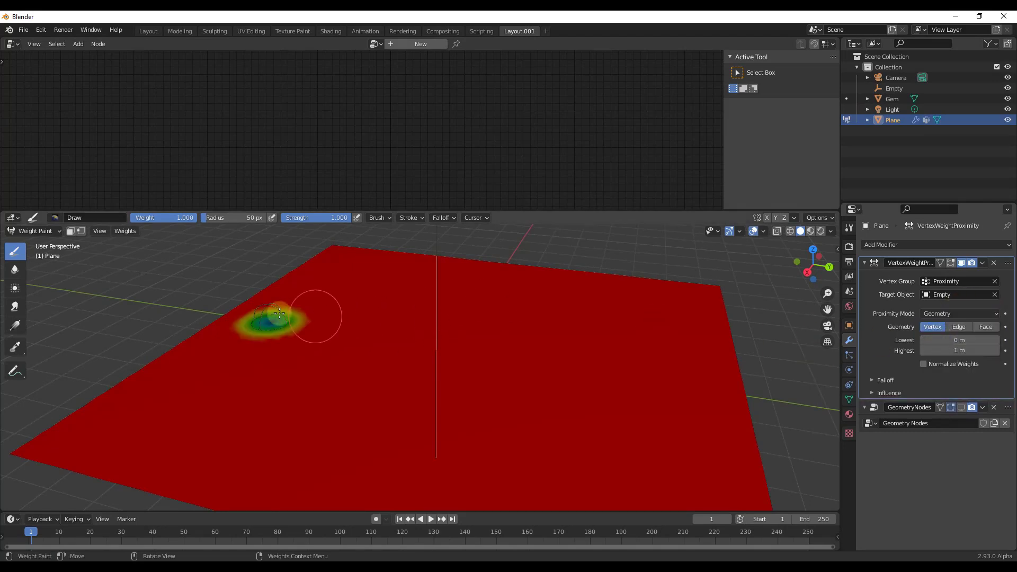
{"action": "left_click_drag", "start_coordinate": [943, 348], "coordinate": [967, 349]}
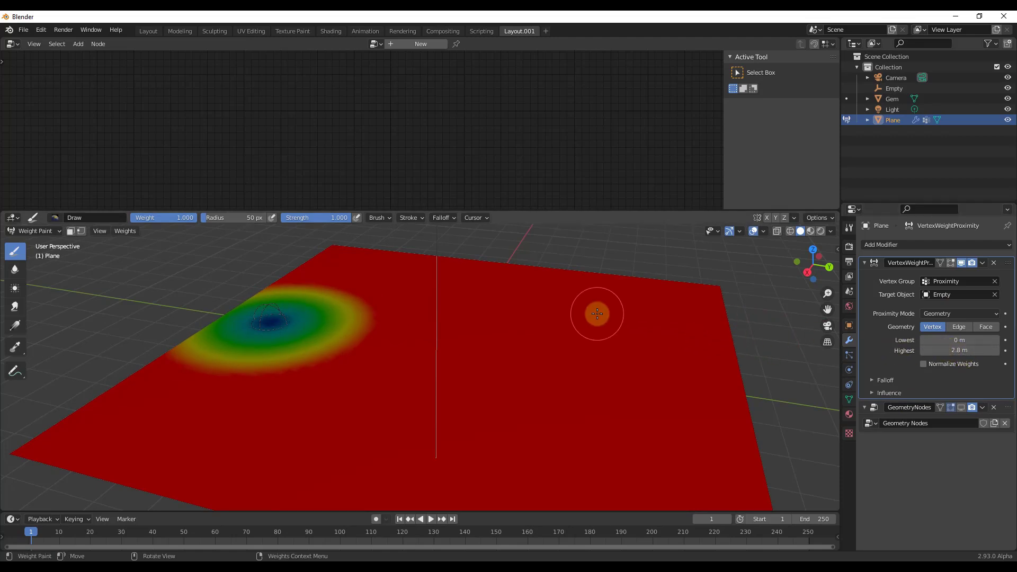
Step: Select the empty within Weight Paint mode and set the modifier's Highest distance to 3.3 m
{"action": "left_click", "coordinate": [266, 320], "text": "ctrl"}
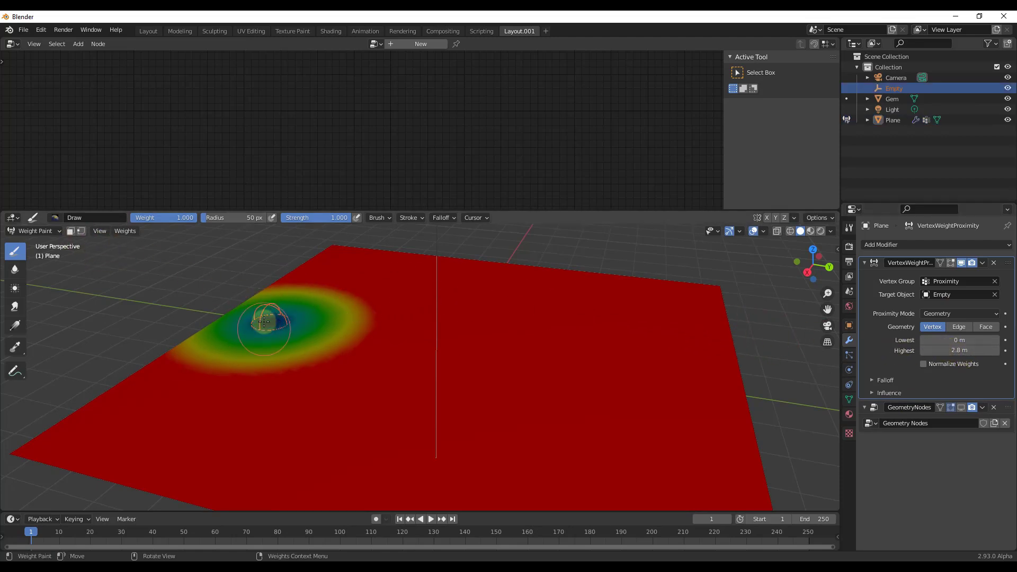
{"action": "scroll", "coordinate": [266, 322], "scroll_direction": "up", "scroll_amount": 2}
{"action": "mouse_move", "coordinate": [261, 314]}
{"action": "middle_mouse_down"}
{"action": "mouse_move", "coordinate": [229, 312]}
{"action": "mouse_move", "coordinate": [215, 294]}
{"action": "middle_mouse_up"}
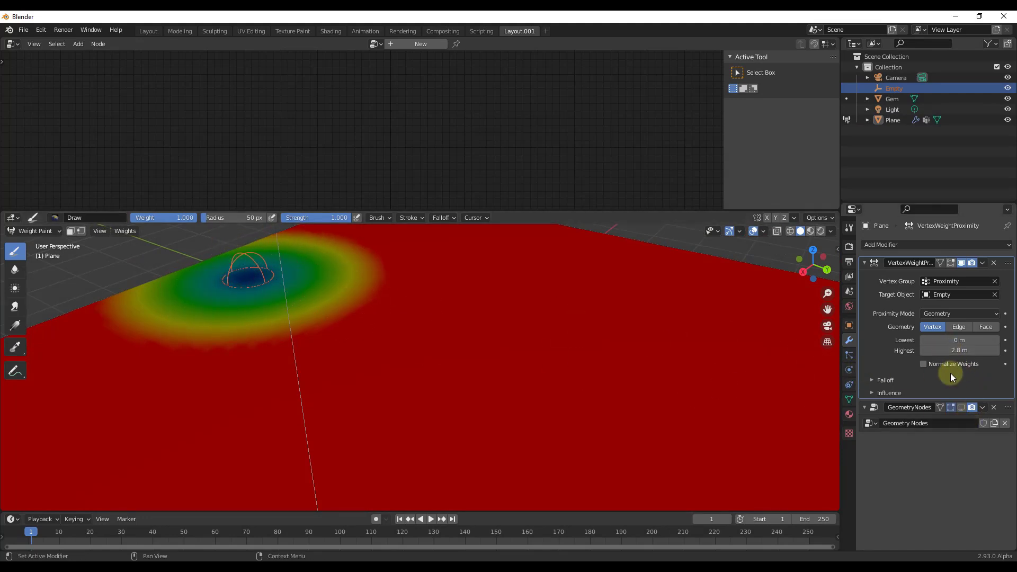
{"action": "mouse_move", "coordinate": [942, 352]}
{"action": "left_mouse_down"}
{"action": "mouse_move", "coordinate": [992, 343]}
{"action": "mouse_move", "coordinate": [945, 346]}
{"action": "left_mouse_up"}
Step: Return to Object Mode and insert a Location keyframe for the empty at frame 1
{"action": "left_click", "coordinate": [35, 231]}
{"action": "left_click", "coordinate": [38, 243]}
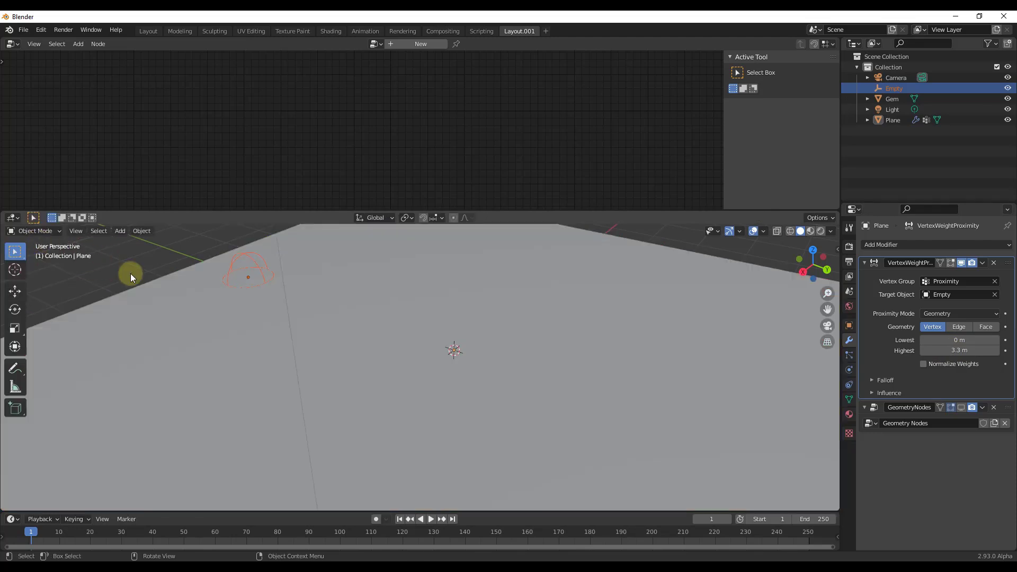
{"action": "right_click", "coordinate": [259, 271]}
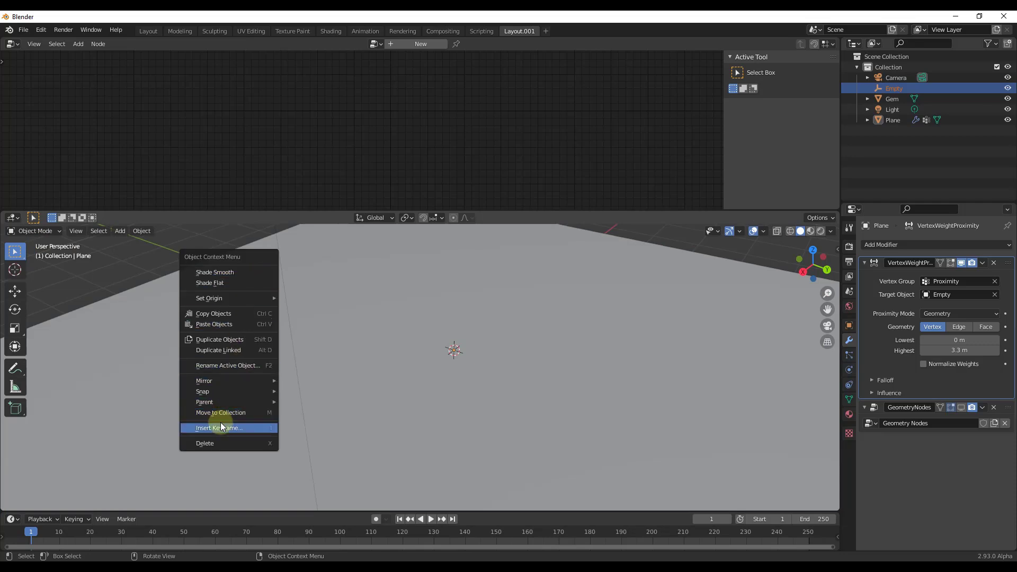
{"action": "left_click", "coordinate": [221, 427]}
{"action": "right_click", "coordinate": [246, 275]}
{"action": "left_click", "coordinate": [243, 279]}
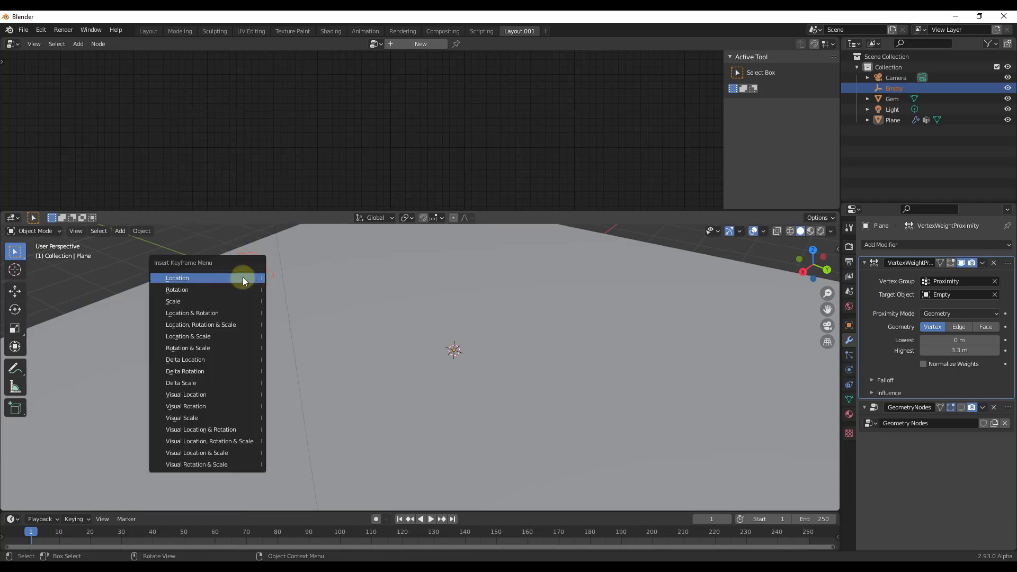
{"action": "left_click", "coordinate": [188, 279]}
Step: Go to frame 100 and move the empty along the Y axis to the opposite side of the plane
{"action": "key", "text": "space"}
{"action": "left_click_drag", "start_coordinate": [324, 543], "coordinate": [339, 536]}
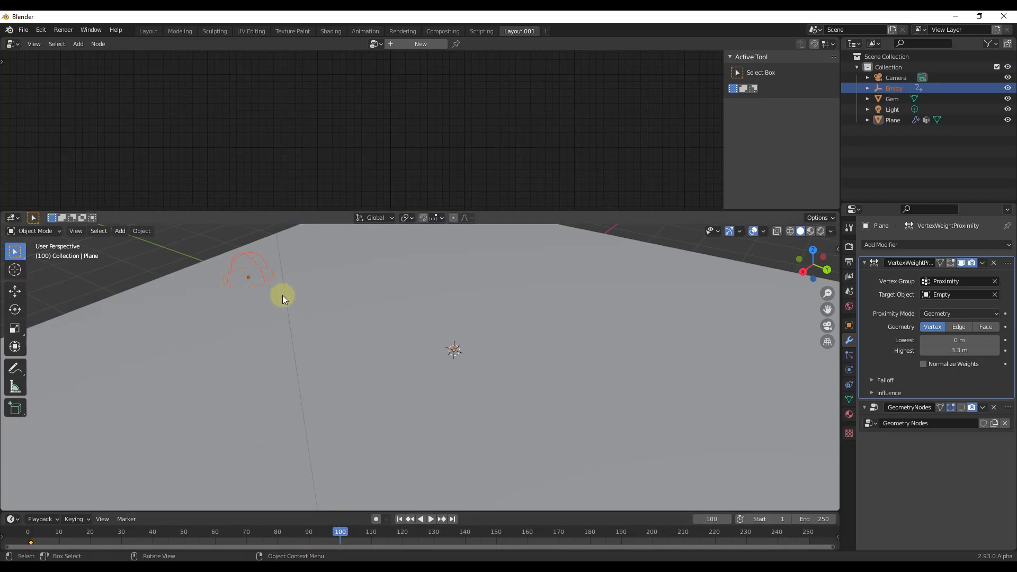
{"action": "key", "text": "g"}
{"action": "key", "text": "y"}
{"action": "left_click", "coordinate": [794, 469]}
{"action": "middle_click_drag", "start_coordinate": [794, 468], "coordinate": [580, 368]}
{"action": "key", "text": "g"}
{"action": "key", "text": "y"}
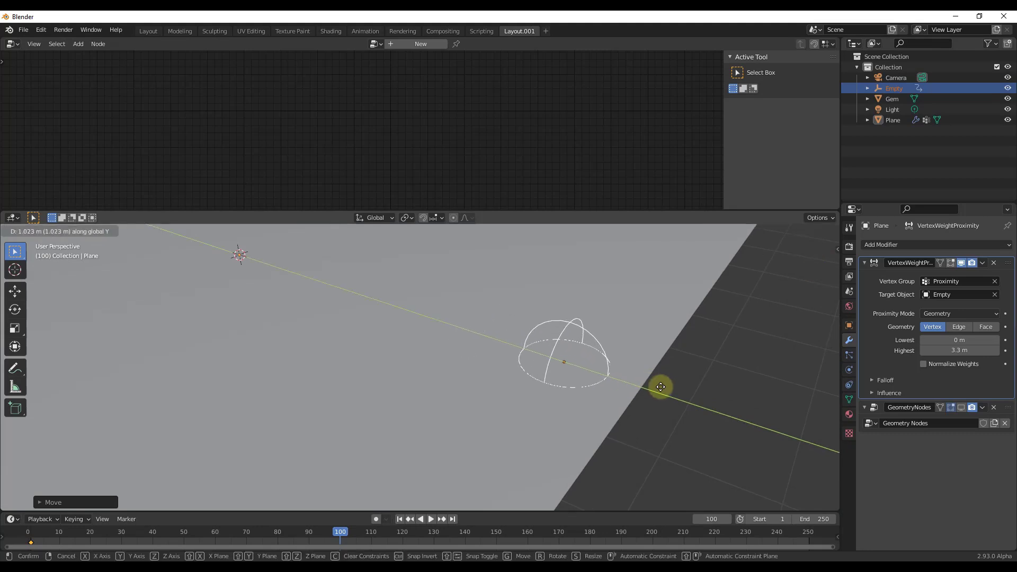
{"action": "left_click", "coordinate": [577, 348]}
Step: Insert a Location keyframe for the empty at frame 100
{"action": "right_click", "coordinate": [564, 333]}
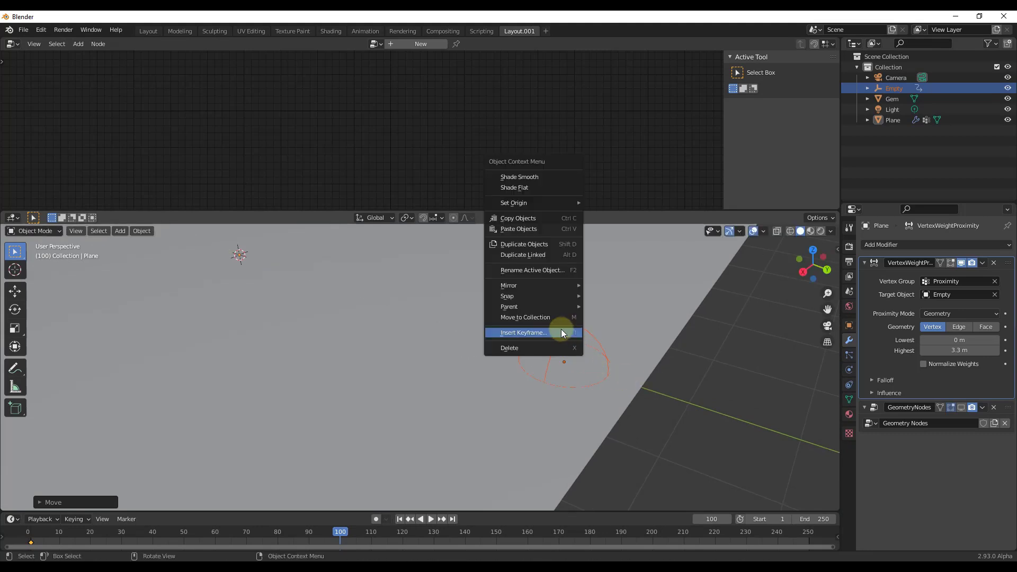
{"action": "left_click", "coordinate": [563, 331]}
{"action": "left_click", "coordinate": [512, 329]}
Step: Select the plane, switch it to Weight Paint mode and scrub the timeline back to frame 1 to check the moving weights
{"action": "mouse_move", "coordinate": [498, 373]}
{"action": "middle_mouse_down"}
{"action": "mouse_move", "coordinate": [489, 340]}
{"action": "mouse_move", "coordinate": [532, 351]}
{"action": "mouse_move", "coordinate": [392, 364]}
{"action": "middle_mouse_up"}
{"action": "left_click", "coordinate": [410, 366]}
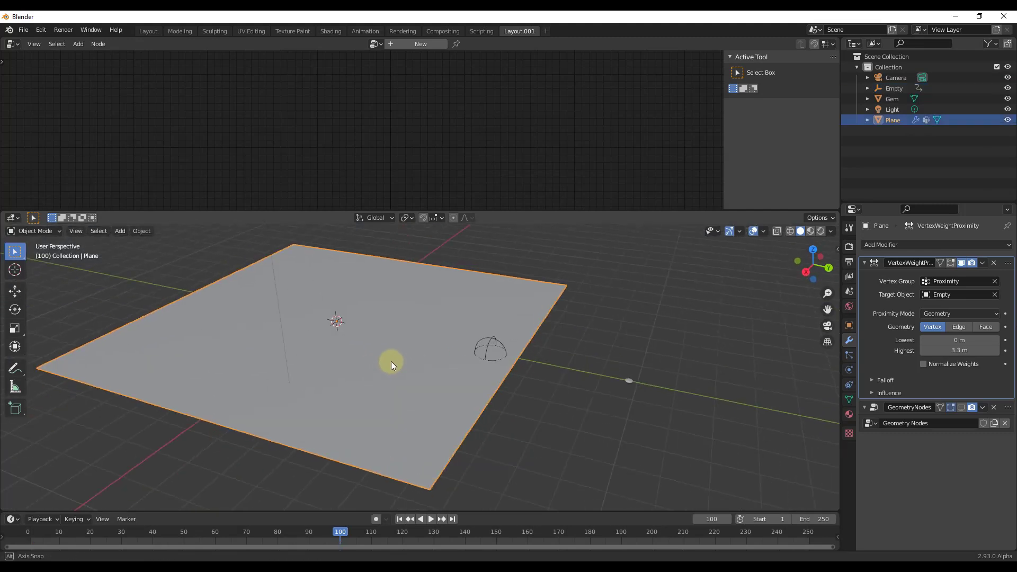
{"action": "left_click", "coordinate": [34, 231]}
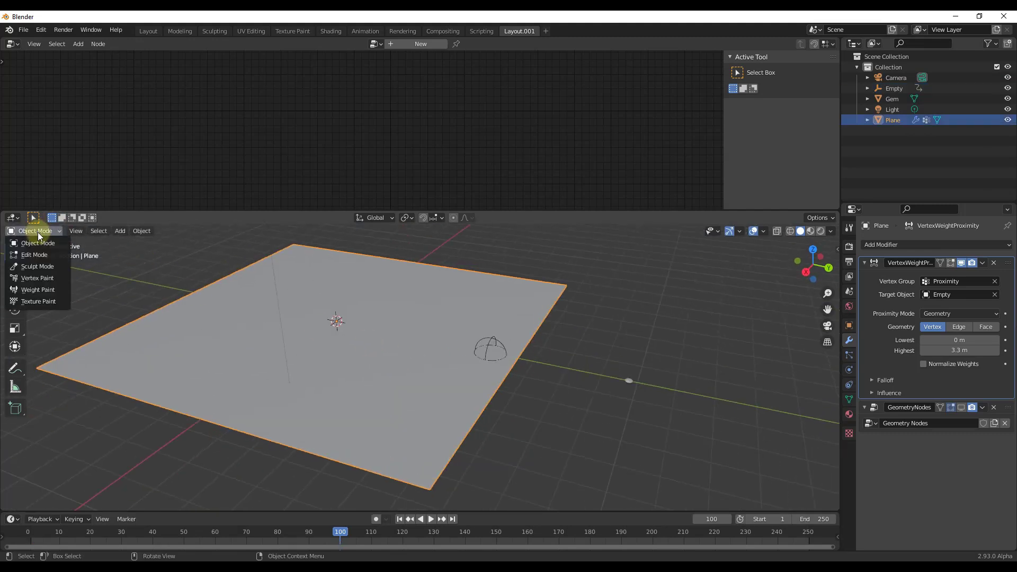
{"action": "left_click", "coordinate": [37, 290]}
{"action": "left_click_drag", "start_coordinate": [339, 532], "coordinate": [41, 533]}
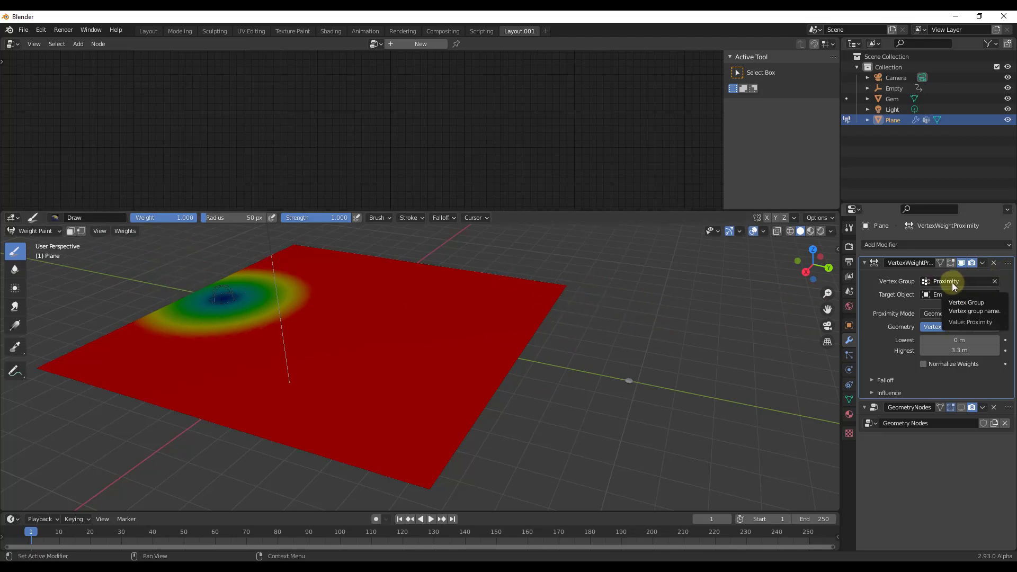
Step: Show the plane's Geometry Nodes tree and insert an Attribute Mix node between the scale Attribute Randomize and Point Instance nodes
{"action": "left_click", "coordinate": [879, 414]}
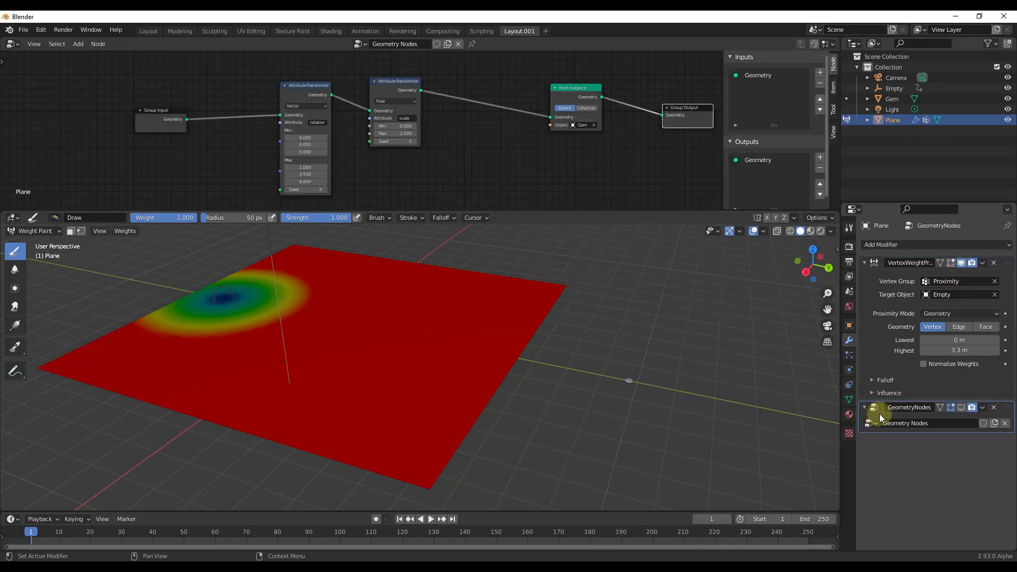
{"action": "middle_click_drag", "start_coordinate": [472, 144], "coordinate": [465, 158]}
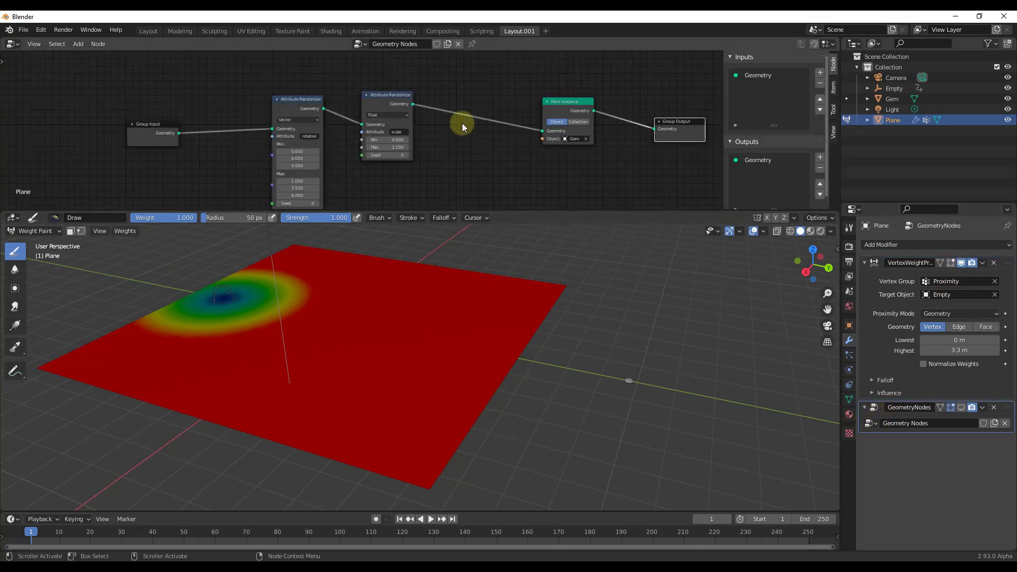
{"action": "left_click_drag", "start_coordinate": [569, 103], "coordinate": [577, 110]}
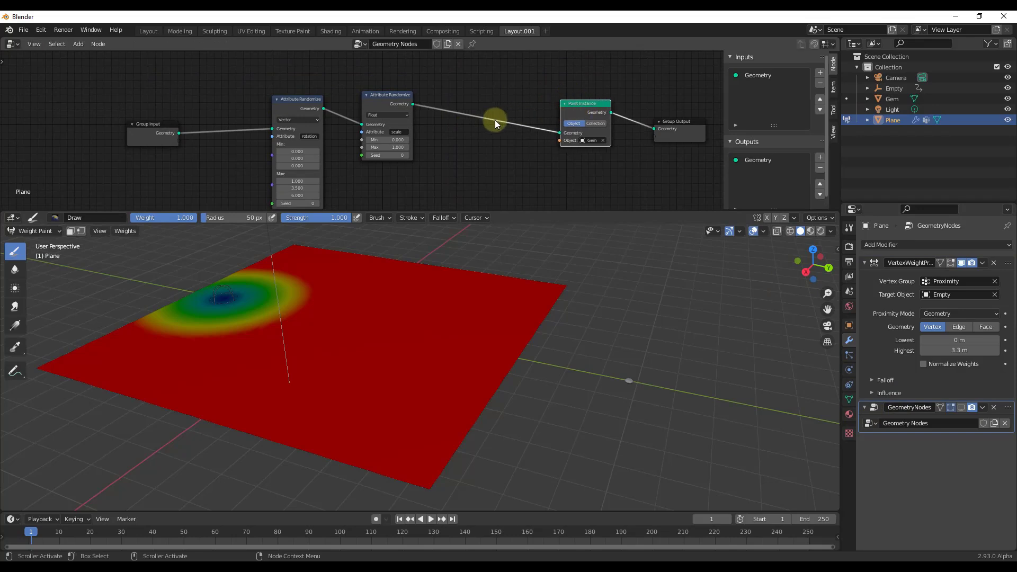
{"action": "key", "text": "shift+a"}
{"action": "left_click", "coordinate": [433, 107]}
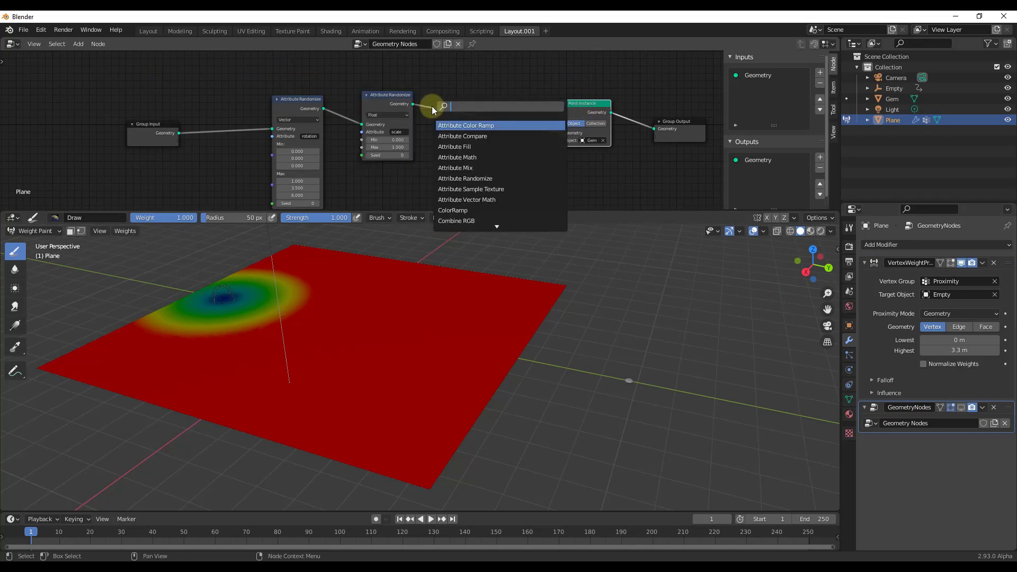
{"action": "left_click", "coordinate": [455, 168]}
{"action": "left_click", "coordinate": [484, 147]}
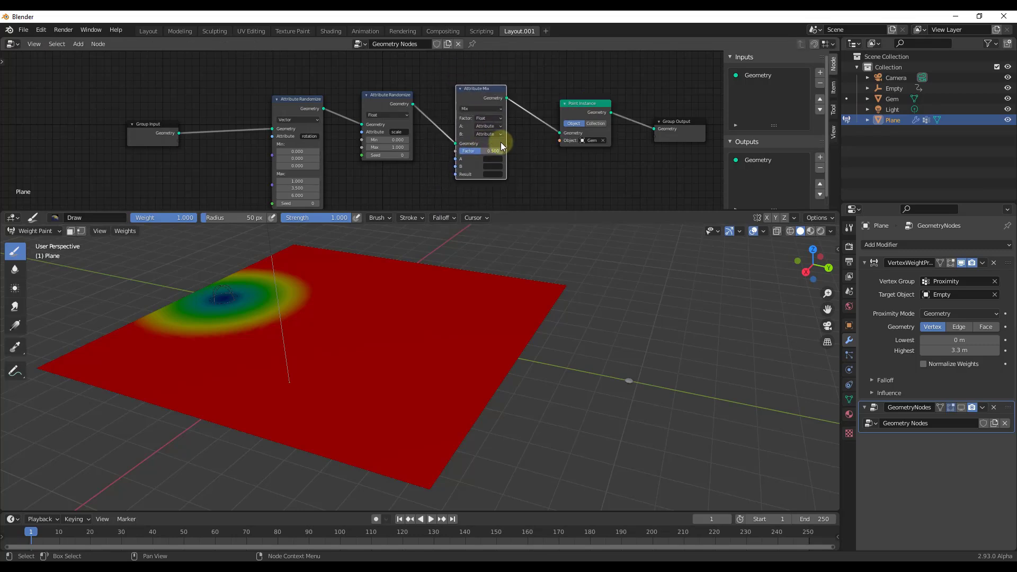
Step: Set the Attribute Mix node's blending mode to Multiply
{"action": "scroll", "coordinate": [502, 145], "scroll_direction": "up", "scroll_amount": 1}
{"action": "middle_click_drag", "start_coordinate": [546, 141], "coordinate": [522, 137]}
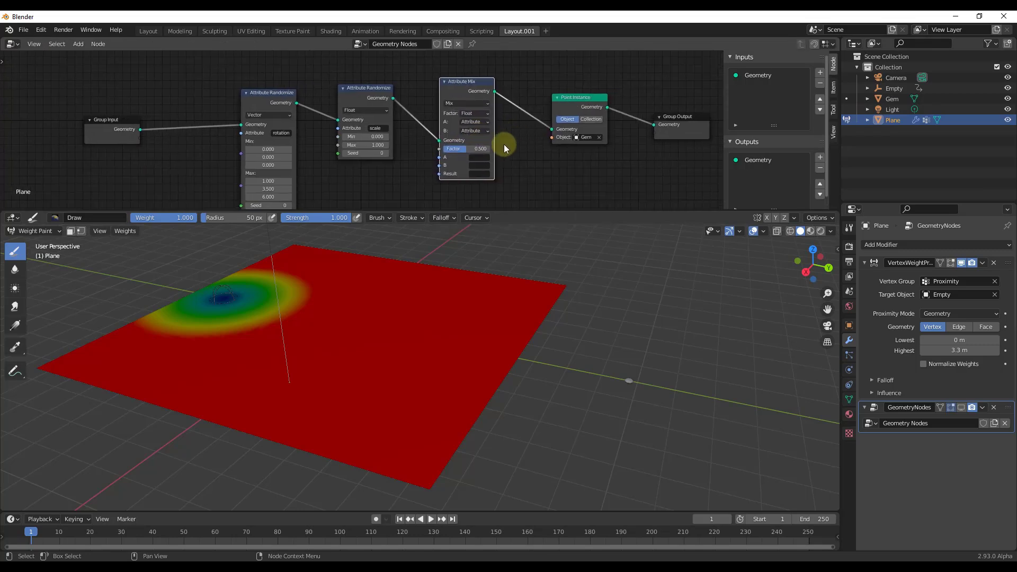
{"action": "left_click", "coordinate": [472, 103]}
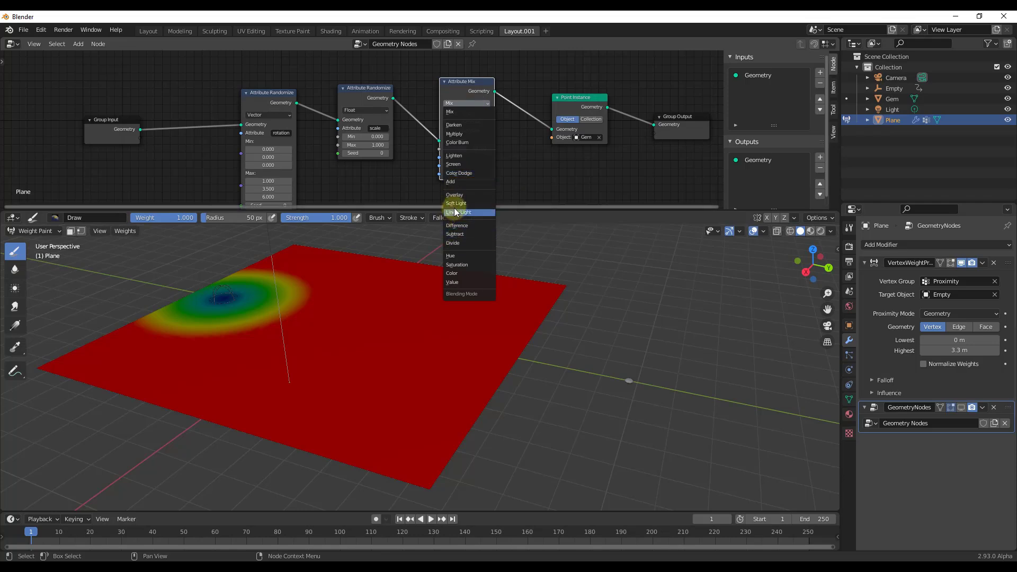
{"action": "left_click", "coordinate": [456, 134]}
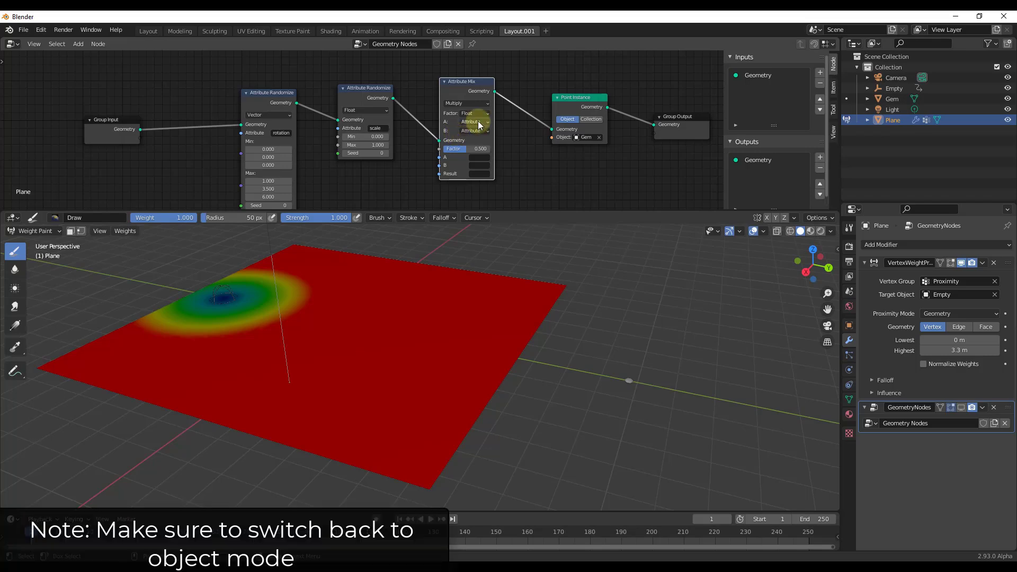
Step: Return to Object Mode and enable the GeometryNodes modifier's viewport display to show the gem instances
{"action": "key", "text": "ctrl+Tab"}
{"action": "left_click", "coordinate": [962, 408]}
{"action": "middle_click_drag", "start_coordinate": [260, 352], "coordinate": [248, 349]}
{"action": "scroll", "coordinate": [216, 325], "scroll_direction": "up", "scroll_amount": 4}
{"action": "scroll", "coordinate": [472, 338], "scroll_direction": "down", "scroll_amount": 4}
{"action": "middle_click_drag", "start_coordinate": [420, 347], "coordinate": [499, 386]}
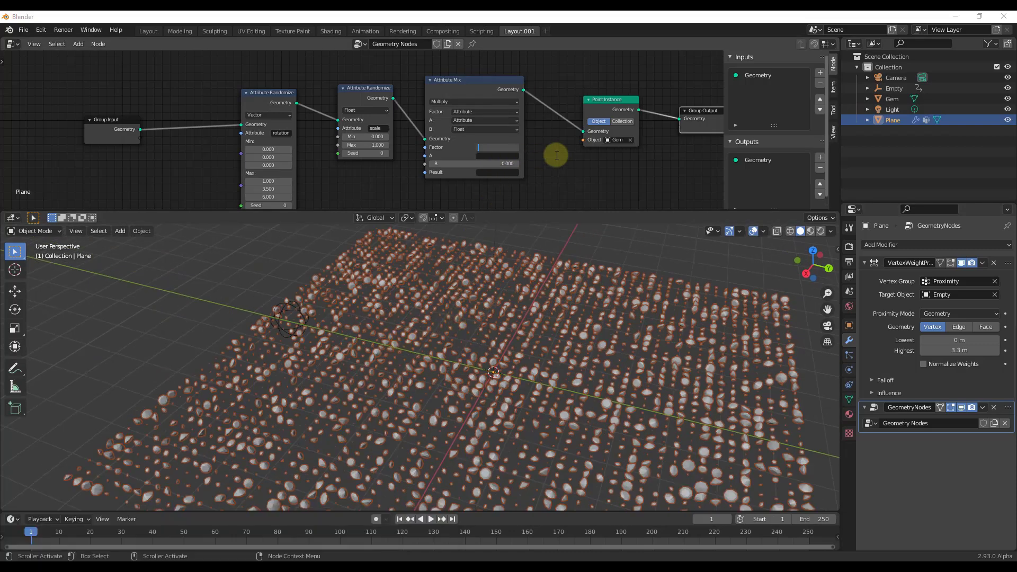
Step: Keep the Attribute Mix node on Multiply and enter Proximity as its Factor attribute
{"action": "mouse_move", "coordinate": [477, 86]}
{"action": "left_mouse_down"}
{"action": "mouse_move", "coordinate": [488, 85]}
{"action": "mouse_move", "coordinate": [476, 89]}
{"action": "left_mouse_up"}
{"action": "left_click", "coordinate": [467, 104]}
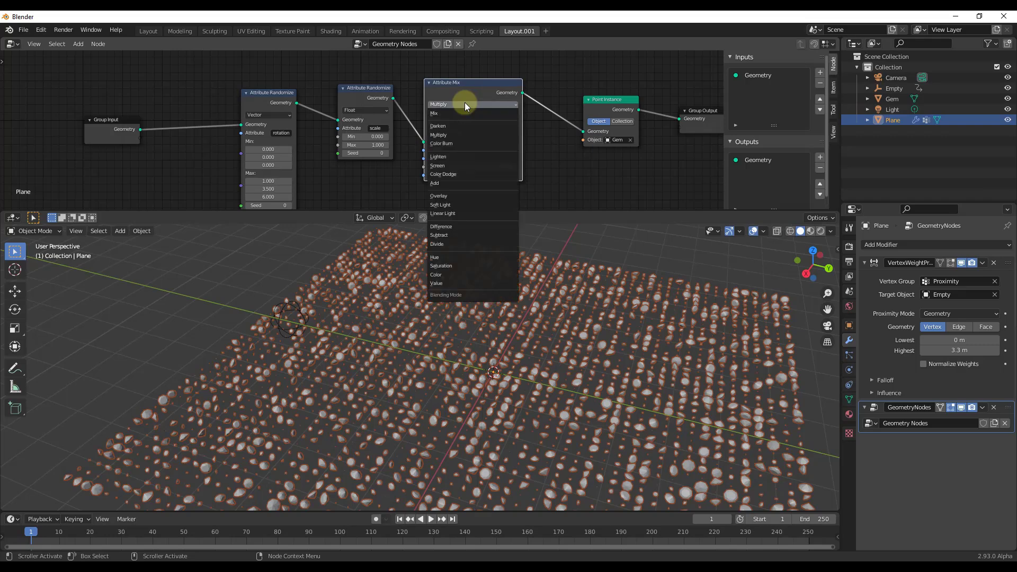
{"action": "left_click", "coordinate": [464, 104]}
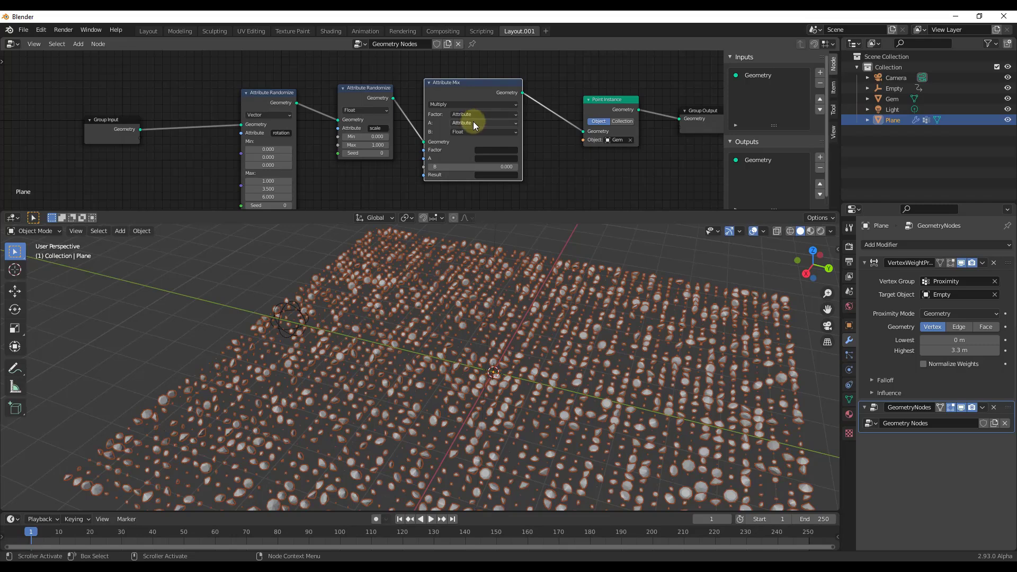
{"action": "left_click", "coordinate": [489, 150]}
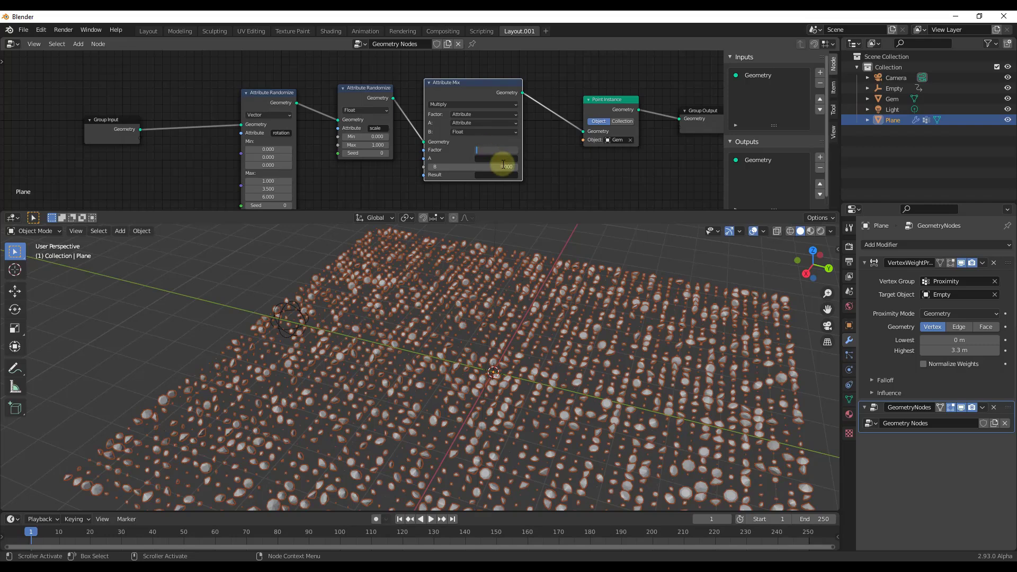
{"action": "type", "text": "Proximity"}
{"action": "key", "text": "Return"}
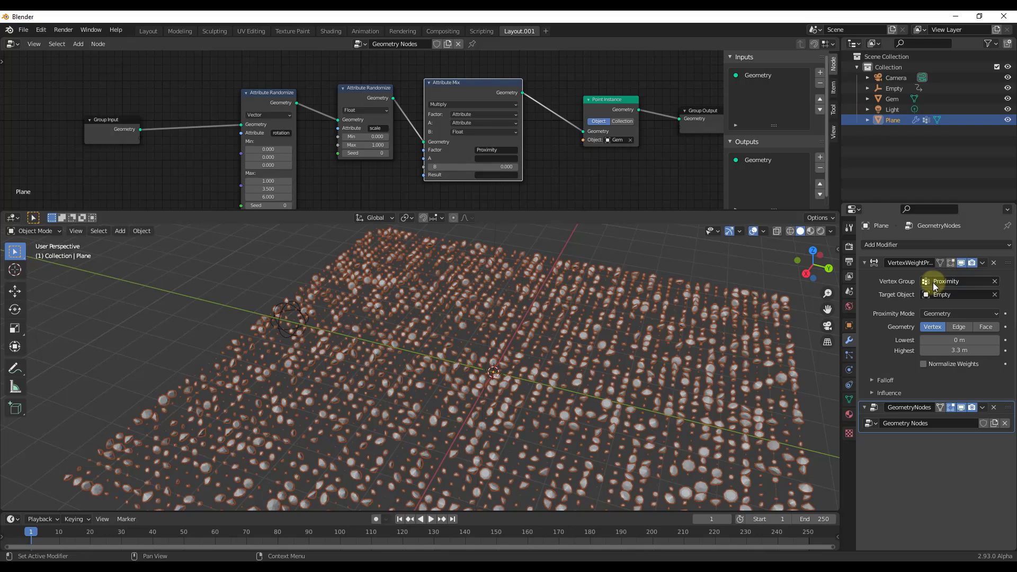
Step: Enter scale as both the A attribute and the Result attribute of the Attribute Mix node
{"action": "left_click", "coordinate": [487, 158]}
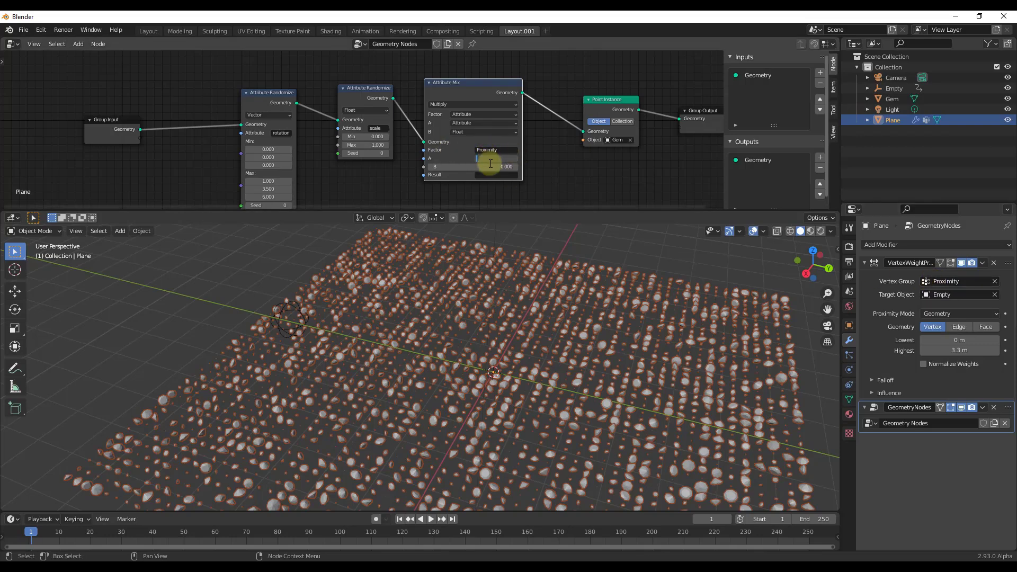
{"action": "key", "text": "Return"}
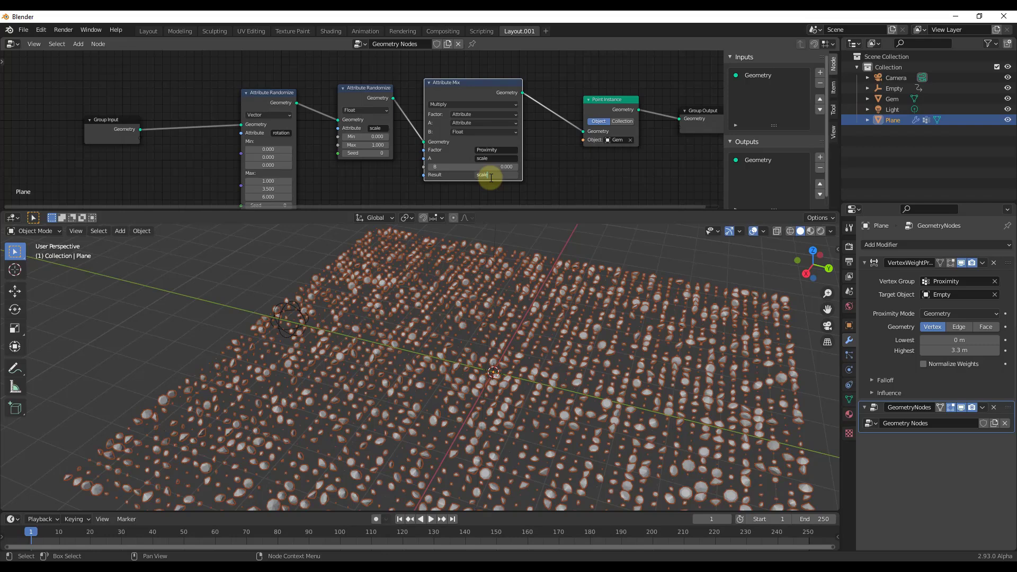
{"action": "left_click", "coordinate": [491, 175]}
{"action": "type", "text": "scale"}
{"action": "key", "text": "Return"}
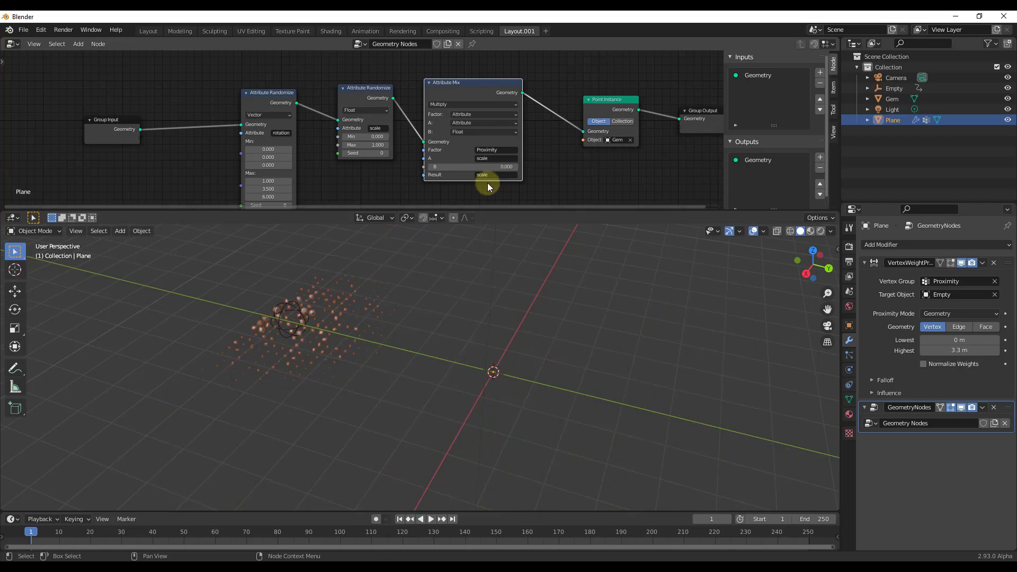
{"action": "left_click", "coordinate": [464, 168]}
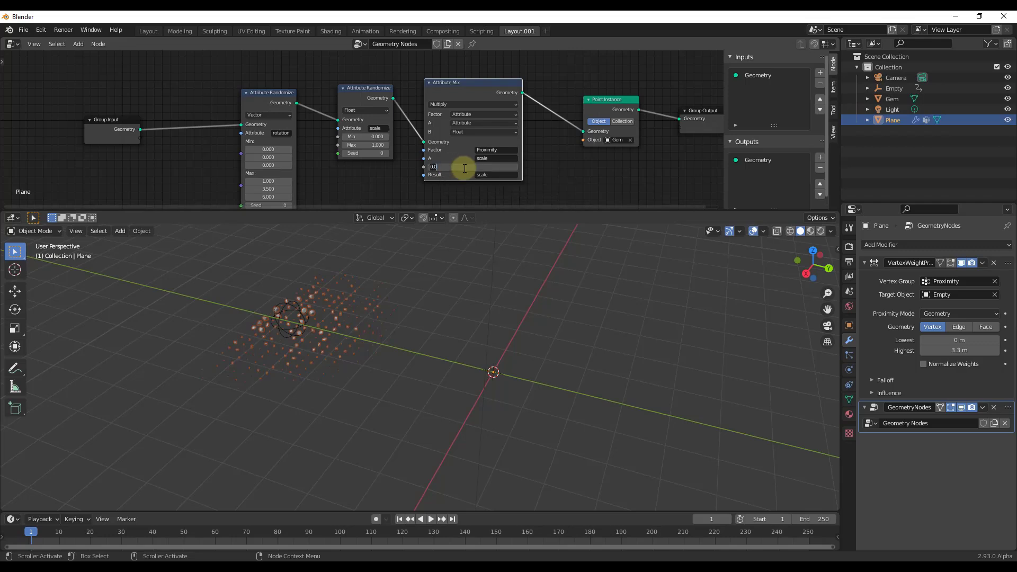
Step: Select the empty and move it along the Y axis past the origin and back to about Y -6.44 m
{"action": "middle_click_drag", "start_coordinate": [330, 351], "coordinate": [249, 306]}
{"action": "left_click", "coordinate": [259, 303]}
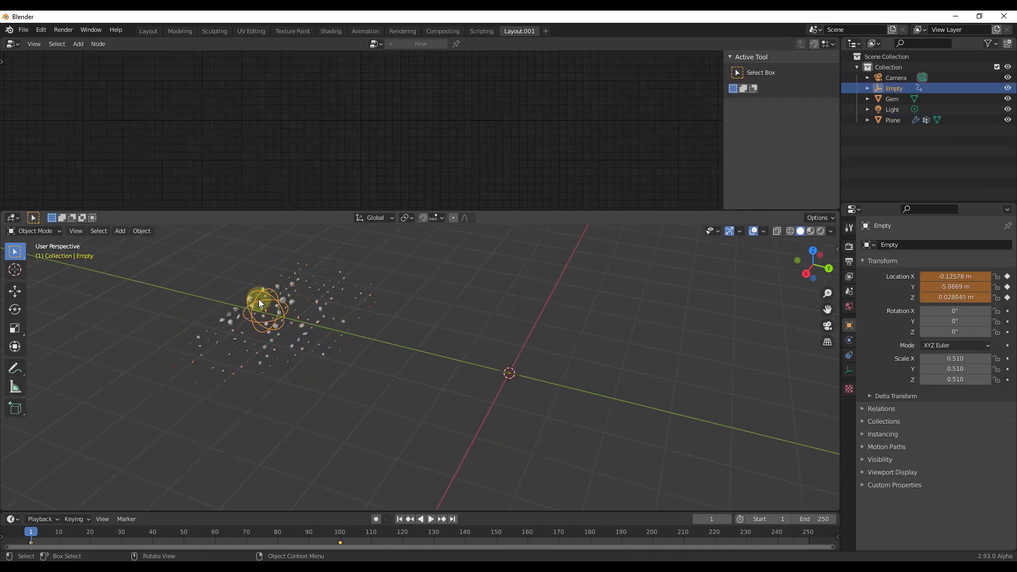
{"action": "key", "text": "g"}
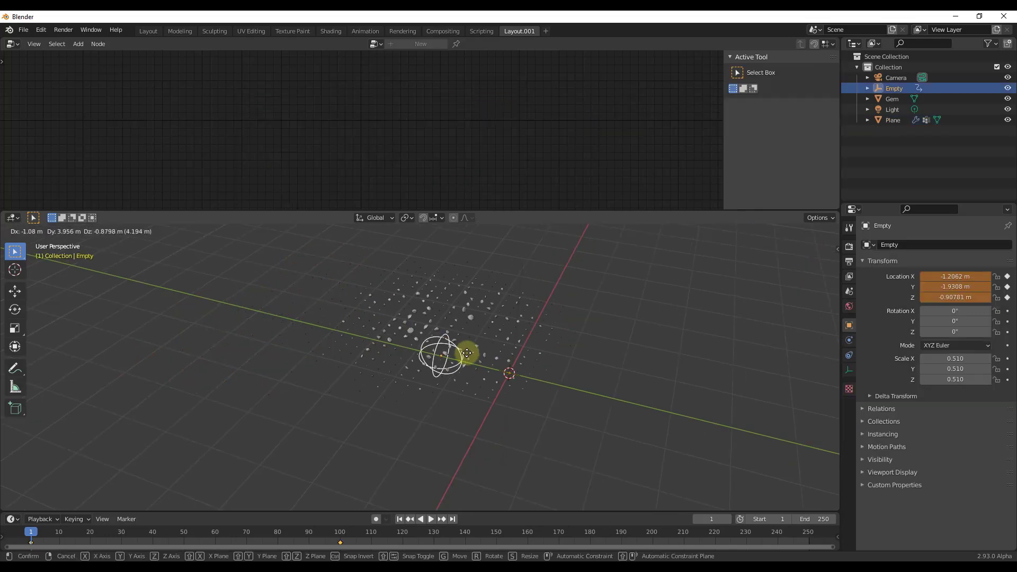
{"action": "key", "text": "y"}
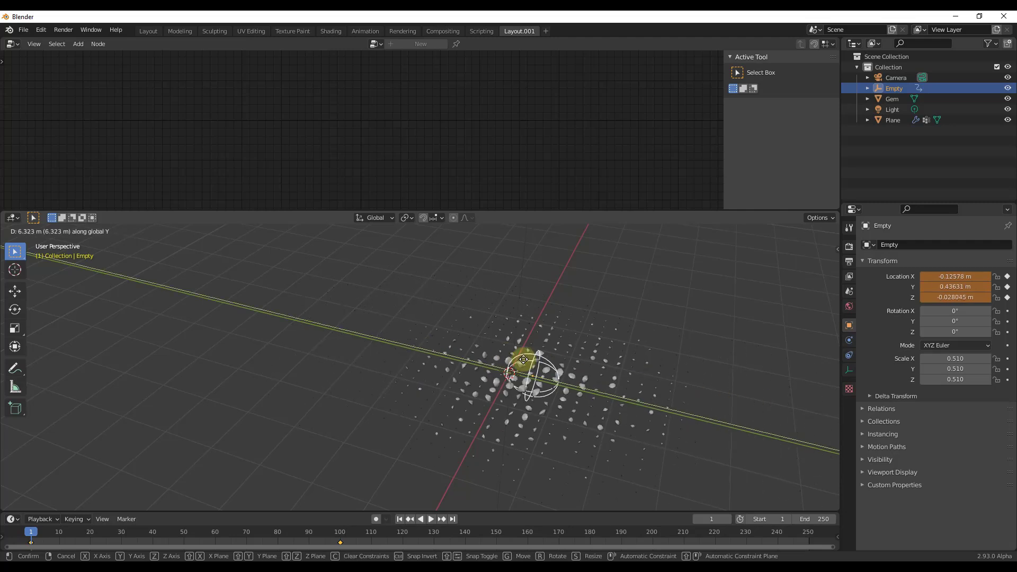
{"action": "left_click", "coordinate": [298, 317]}
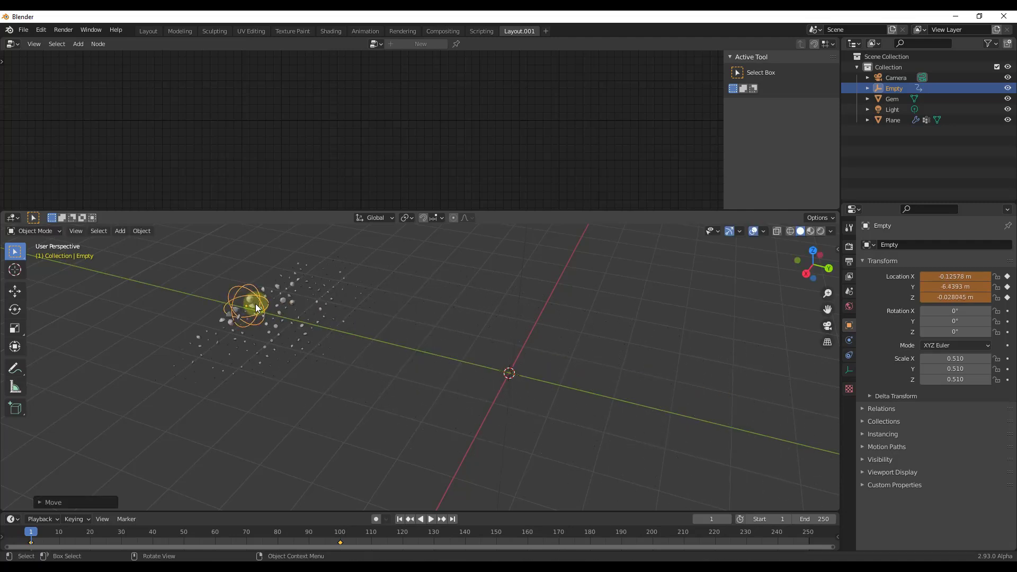
Step: Select the plane's gems and try a B value of 1.000 in the Attribute Mix node, then restore it to 0
{"action": "left_click", "coordinate": [298, 317]}
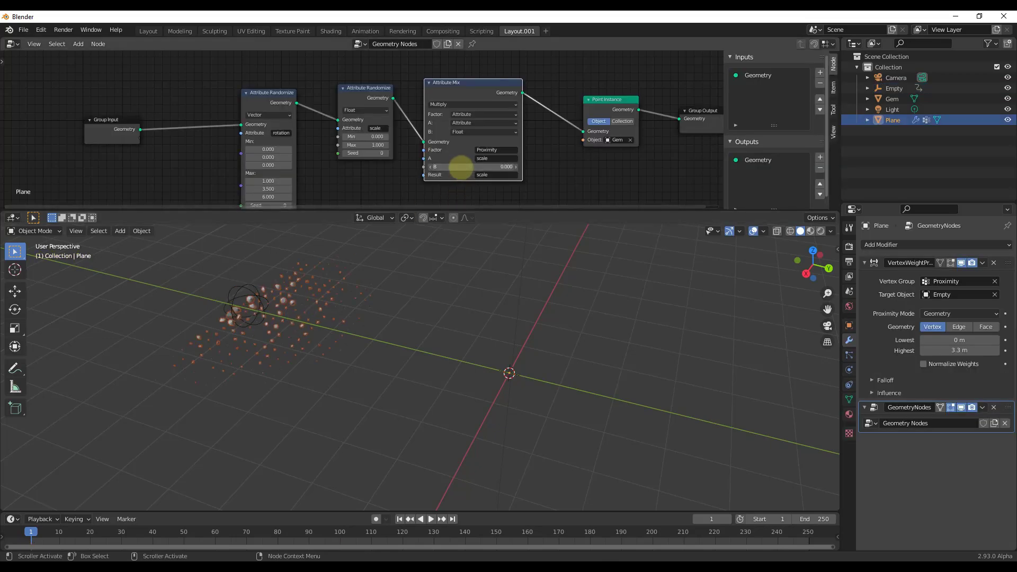
{"action": "left_click_drag", "start_coordinate": [463, 165], "coordinate": [469, 166]}
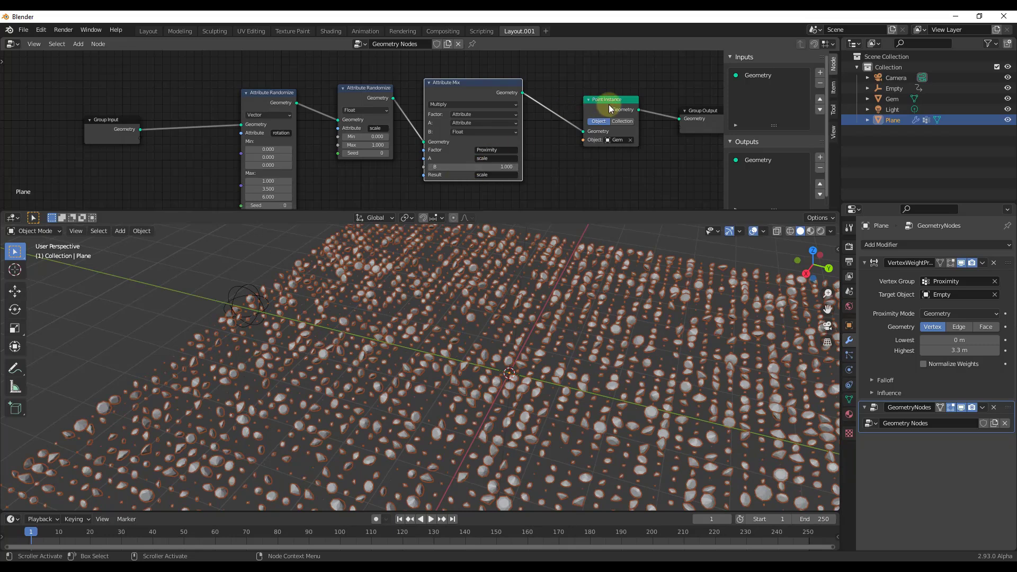
{"action": "left_click_drag", "start_coordinate": [625, 102], "coordinate": [630, 102]}
{"action": "left_click", "coordinate": [494, 166]}
{"action": "type", "text": "0"}
{"action": "key", "text": "Return"}
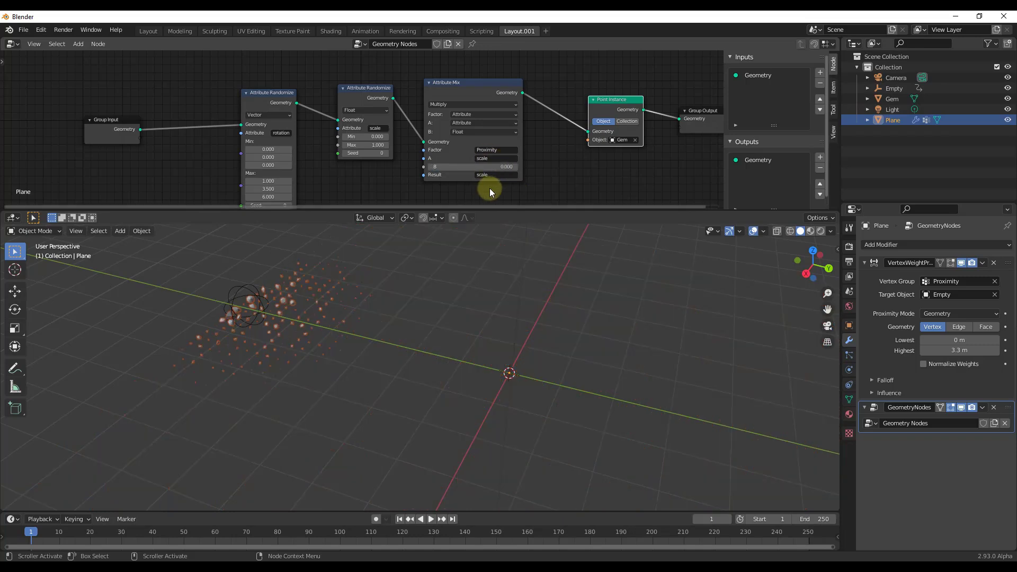
Step: Shift both Attribute Randomize nodes and the Attribute Mix node toward Group Input to make room before Point Instance
{"action": "left_click_drag", "start_coordinate": [257, 95], "coordinate": [196, 91]}
{"action": "left_click_drag", "start_coordinate": [359, 100], "coordinate": [286, 97]}
{"action": "left_click_drag", "start_coordinate": [485, 84], "coordinate": [420, 83]}
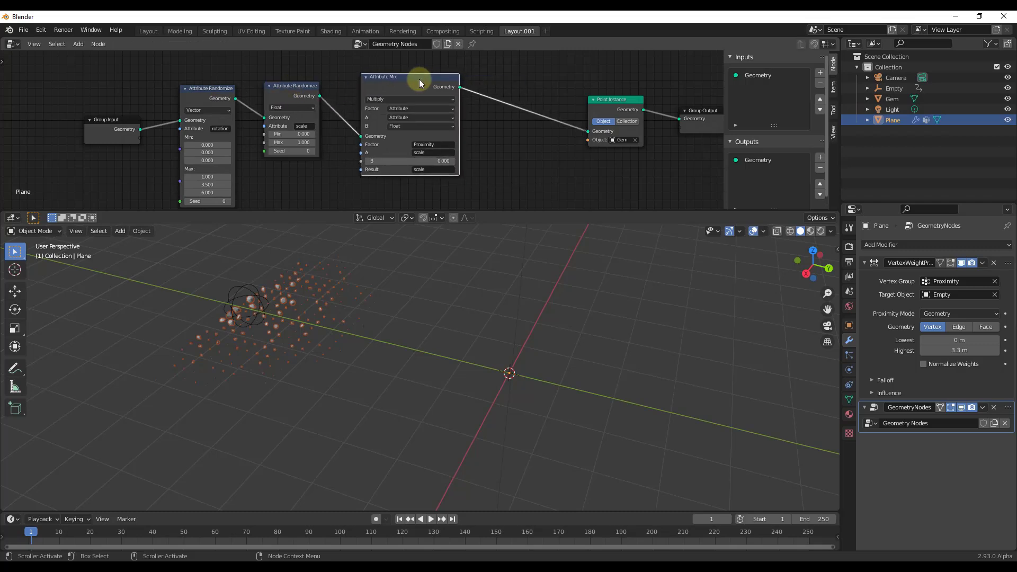
Step: Try moving the empty freely to preview how the gems follow it
{"action": "left_click", "coordinate": [246, 291]}
{"action": "key", "text": "g"}
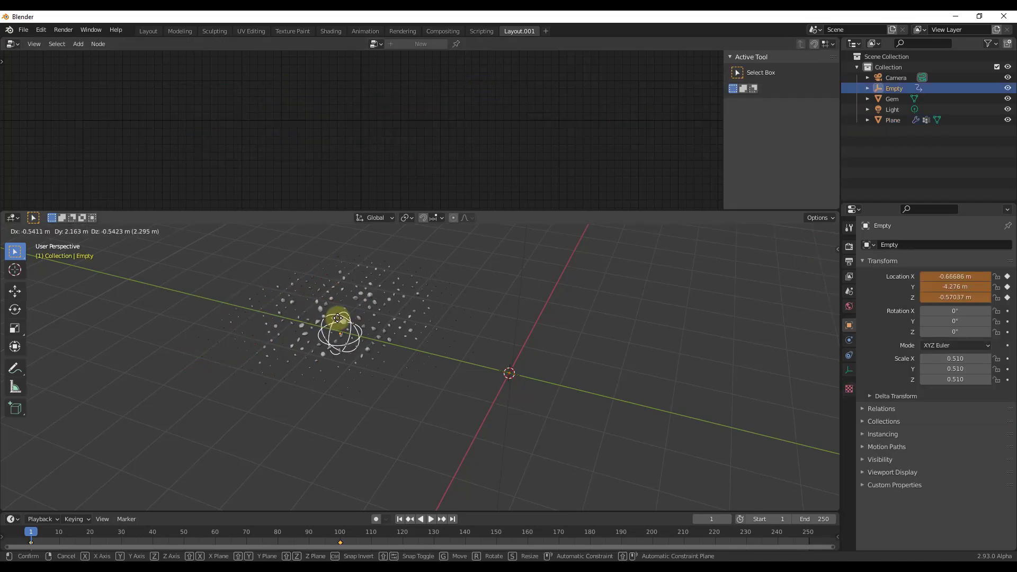
{"action": "right_click", "coordinate": [338, 319]}
Step: Reselect the plane and insert an Attribute Math node between the Attribute Mix and Point Instance nodes
{"action": "left_click", "coordinate": [305, 312]}
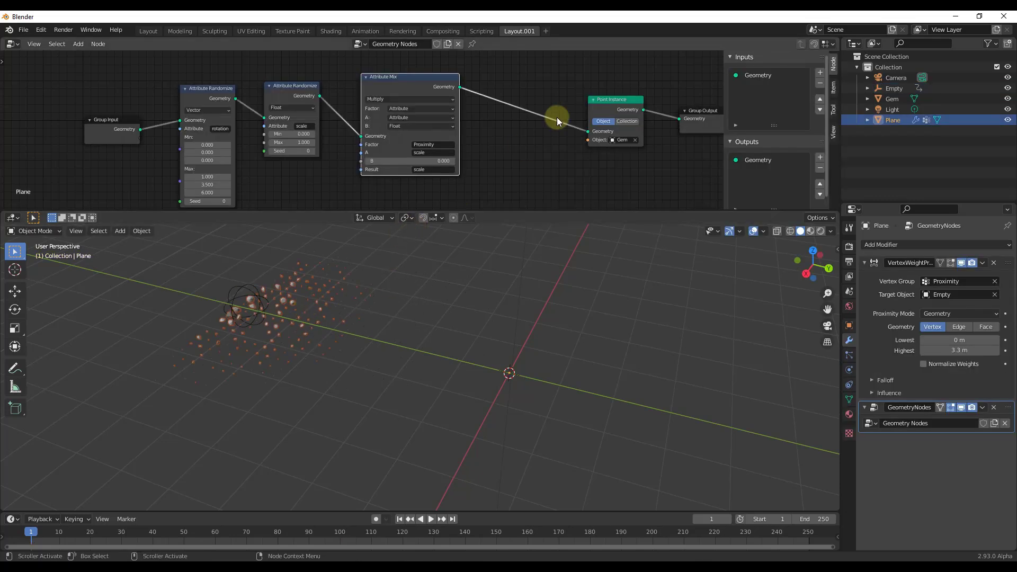
{"action": "key", "text": "shift+a"}
{"action": "mouse_move", "coordinate": [494, 145]}
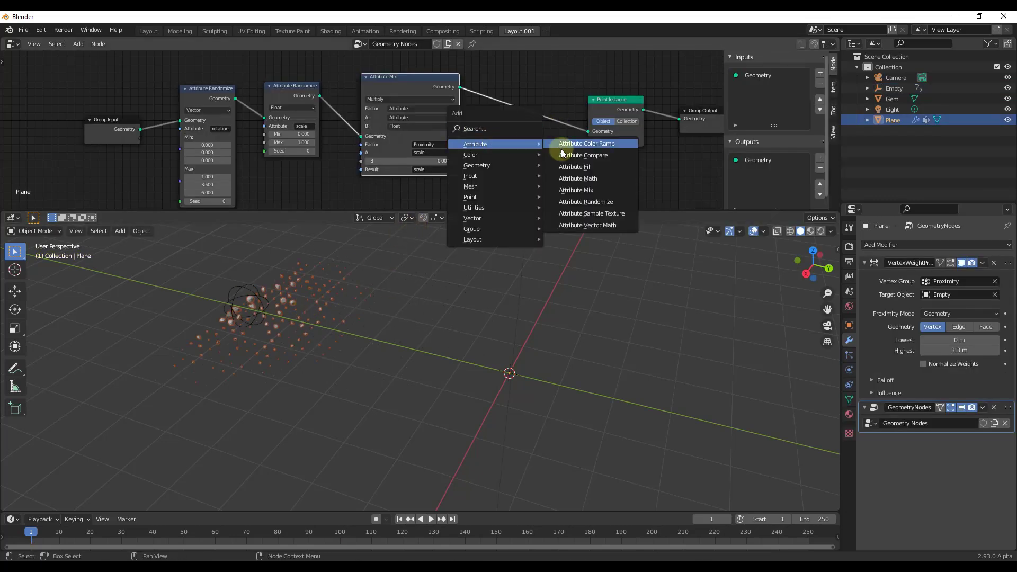
{"action": "left_click", "coordinate": [586, 177]}
{"action": "left_click", "coordinate": [493, 83]}
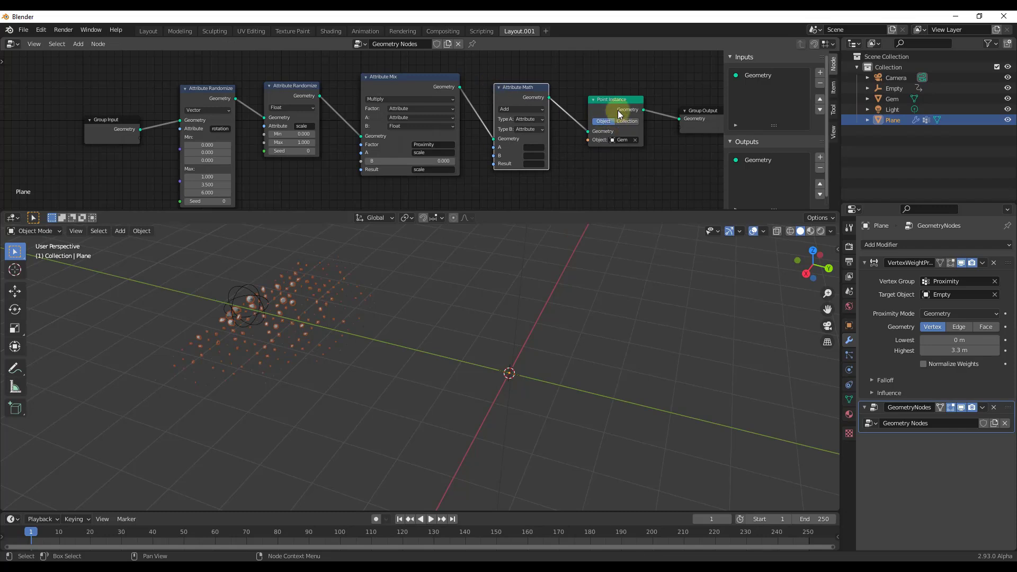
Step: Configure the Attribute Math node to Multiply the scale attribute by a Float B of 2.000, with scale as the result
{"action": "left_click_drag", "start_coordinate": [617, 103], "coordinate": [621, 113]}
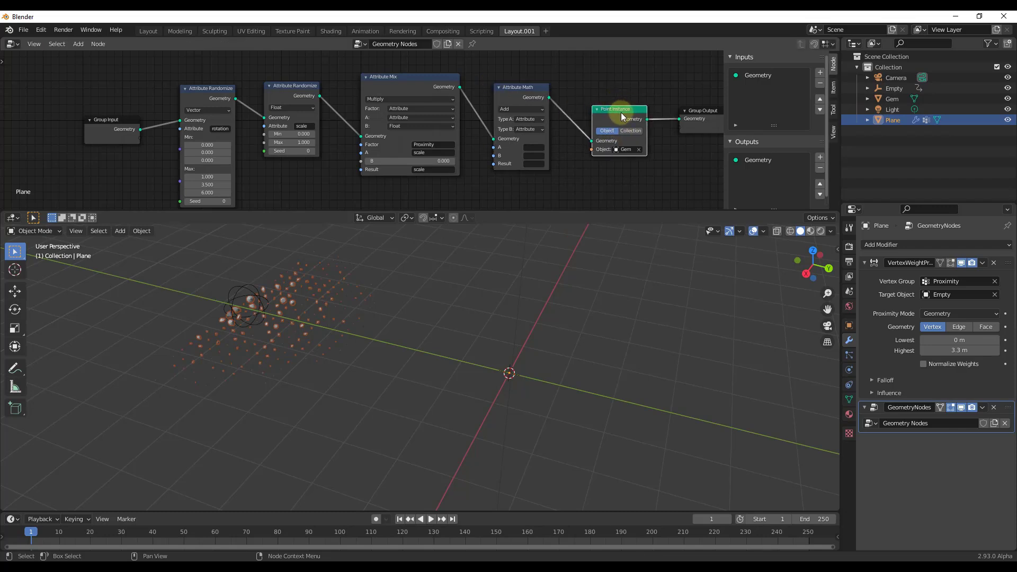
{"action": "left_click", "coordinate": [518, 110]}
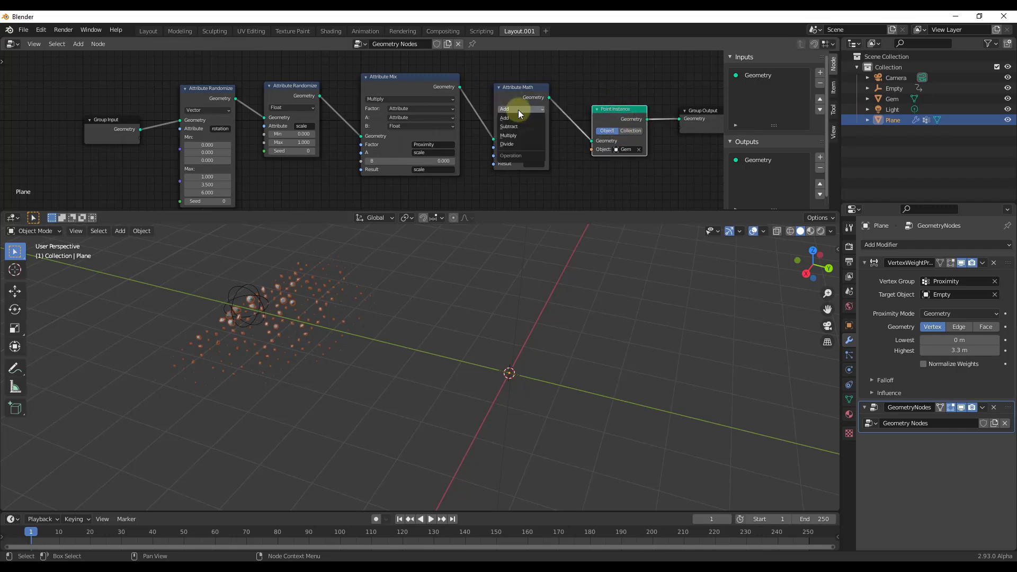
{"action": "left_click", "coordinate": [517, 137]}
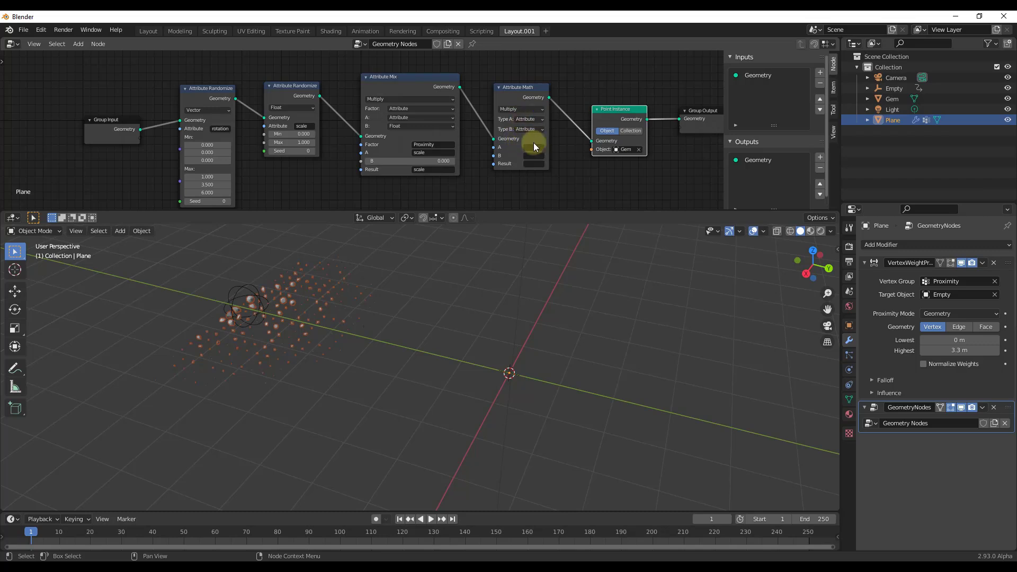
{"action": "left_click", "coordinate": [532, 145]}
{"action": "type", "text": "scale"}
{"action": "key", "text": "Tab"}
{"action": "left_click", "coordinate": [527, 129]}
{"action": "left_click", "coordinate": [527, 128]}
{"action": "left_click", "coordinate": [525, 147]}
{"action": "left_click", "coordinate": [539, 155]}
{"action": "type", "text": "2"}
{"action": "key", "text": "Return"}
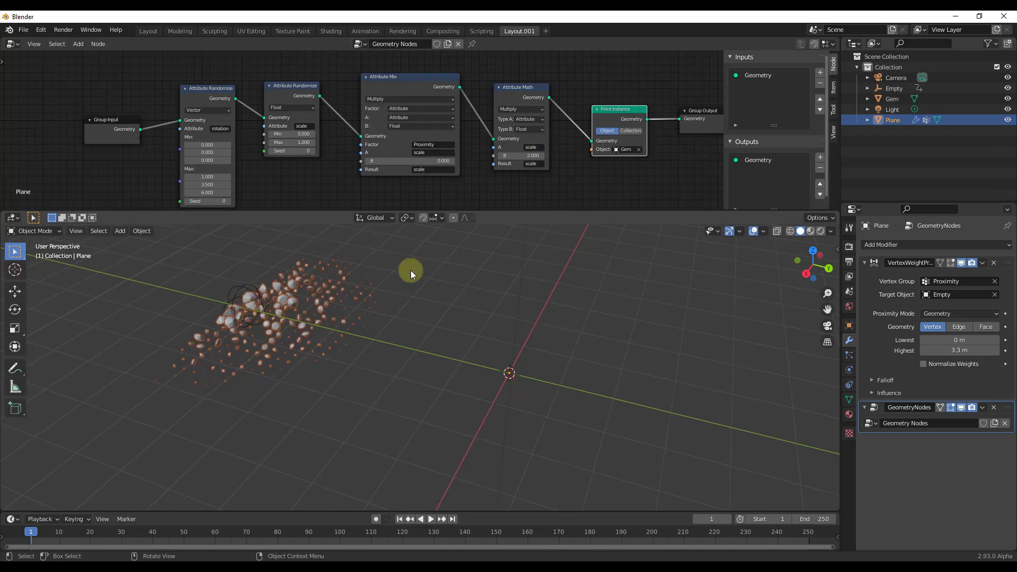
Step: Try moving the empty along the Y axis to preview the enlarged gems, placing it at about Y -5.63 m
{"action": "left_click", "coordinate": [236, 288]}
{"action": "key", "text": "g"}
{"action": "key", "text": "y"}
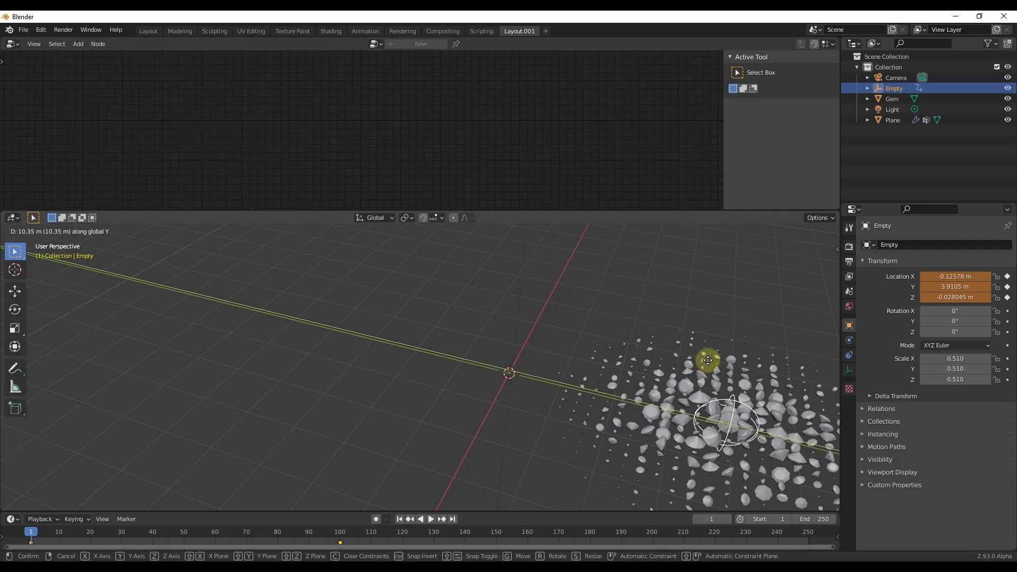
{"action": "left_click", "coordinate": [268, 294]}
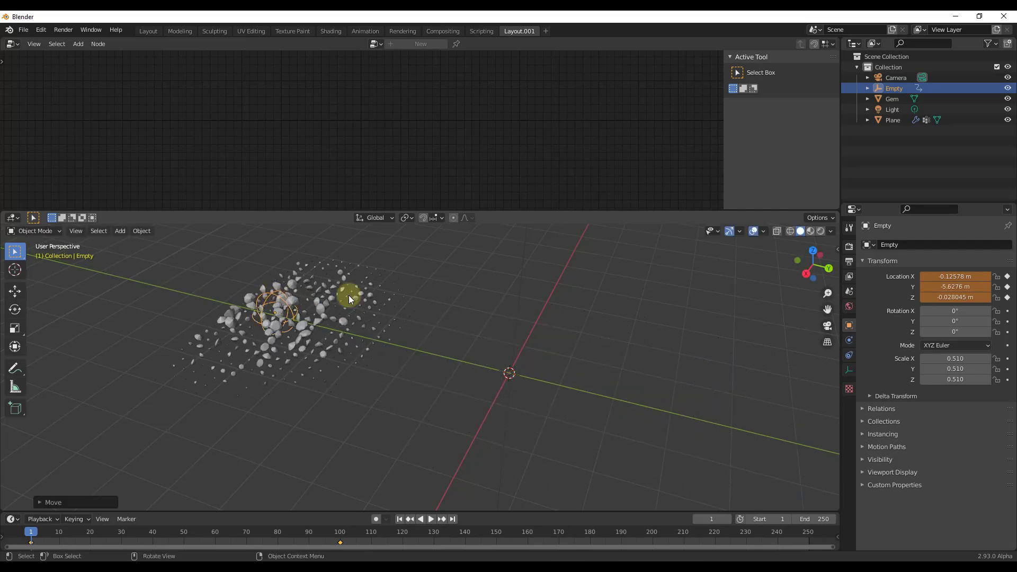
Step: Reselect the plane and raise the Vertex Weight Proximity modifier's Highest distance to 5.1 m
{"action": "left_click", "coordinate": [288, 341]}
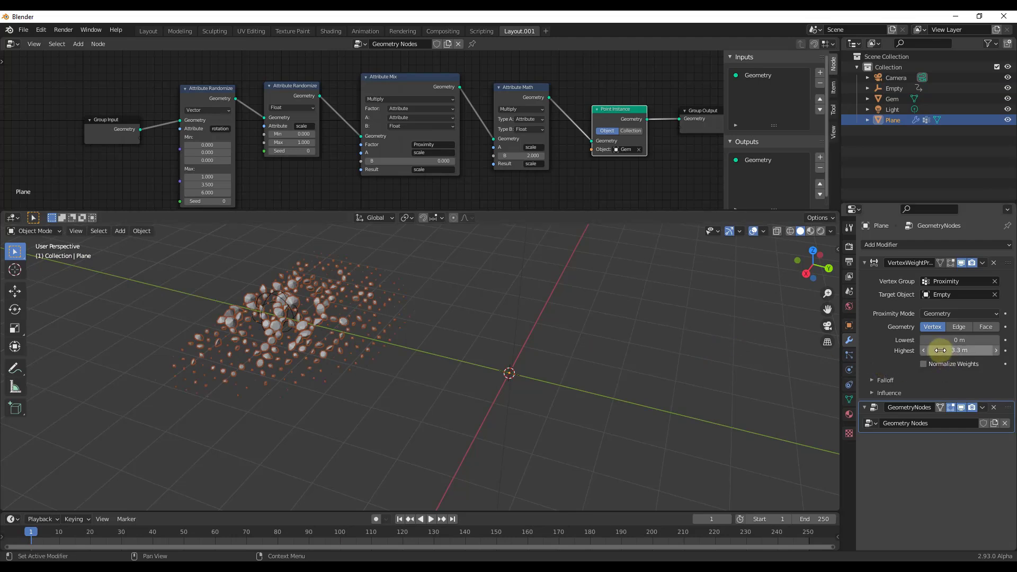
{"action": "left_click_drag", "start_coordinate": [945, 350], "coordinate": [964, 349]}
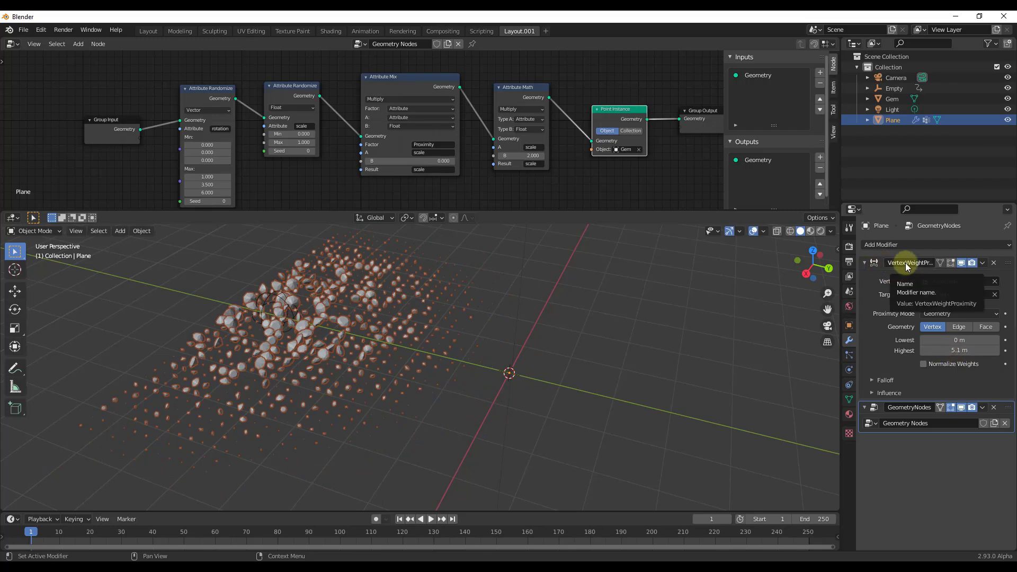
Step: Move the empty across the ground plane with Z locked, placing it at about X -0.11 m and Y -5.09 m
{"action": "middle_click_drag", "start_coordinate": [335, 300], "coordinate": [277, 275]}
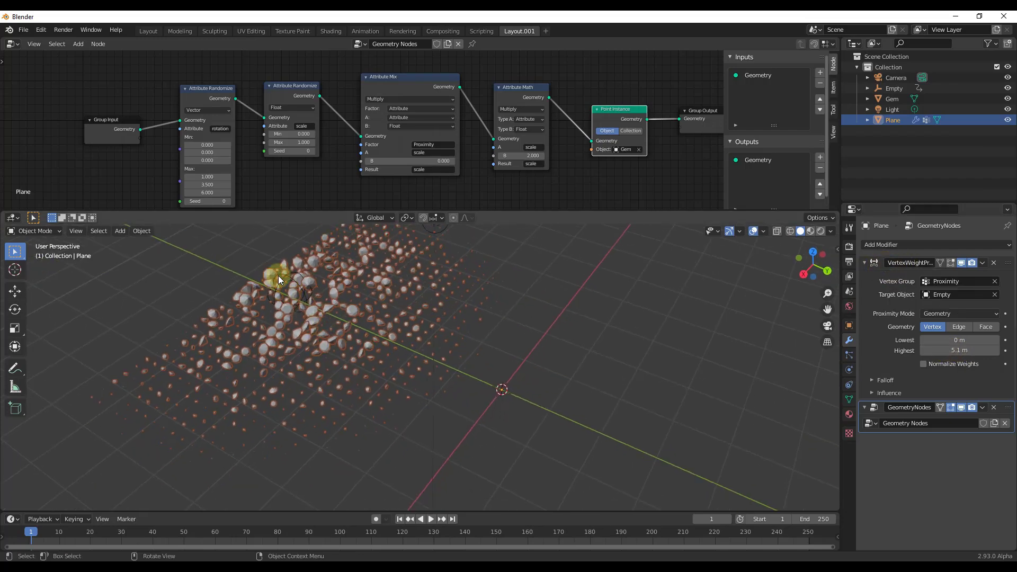
{"action": "left_click", "coordinate": [278, 275]}
{"action": "key", "text": "g"}
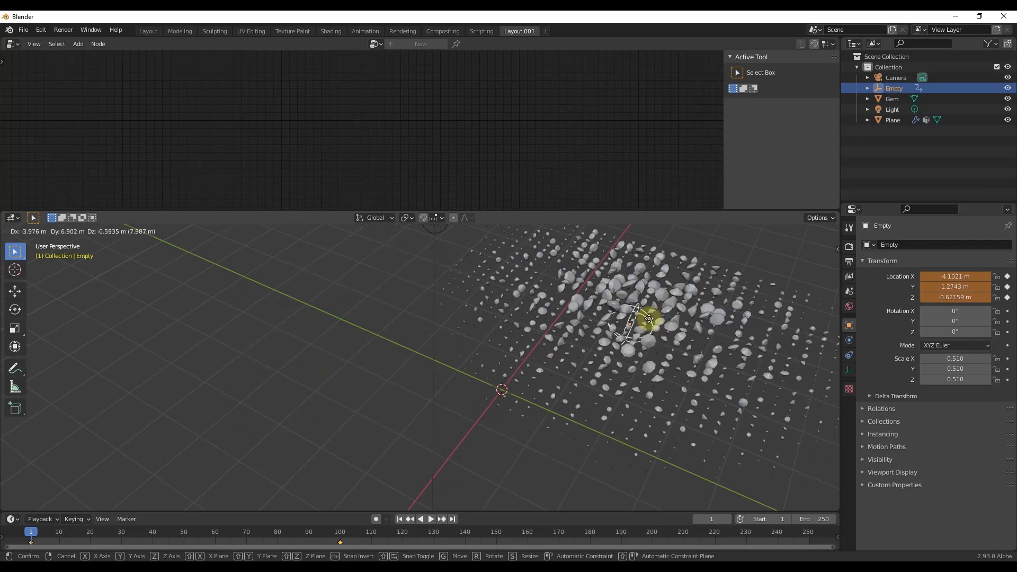
{"action": "key", "text": "shift+z"}
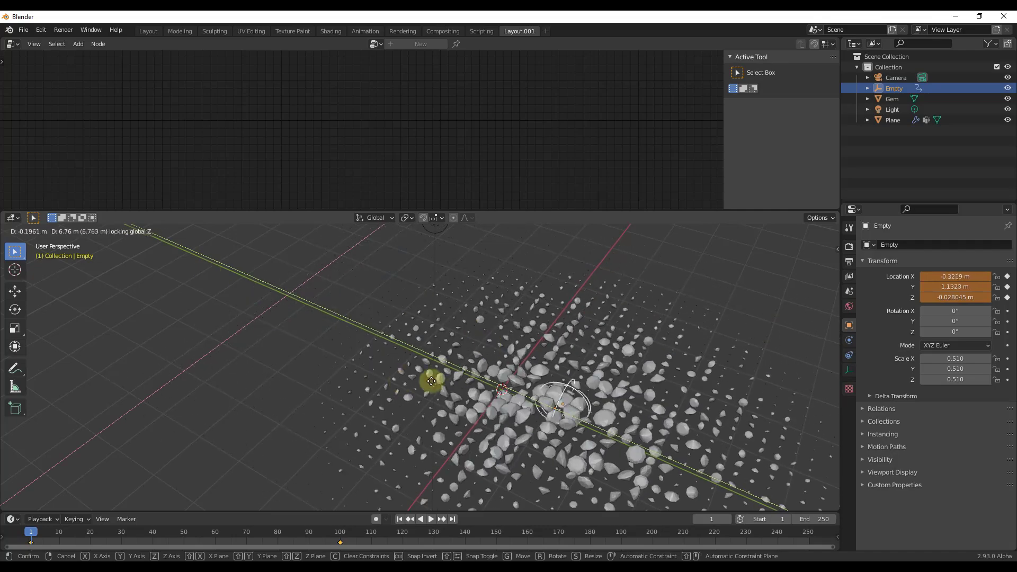
{"action": "left_click", "coordinate": [209, 274]}
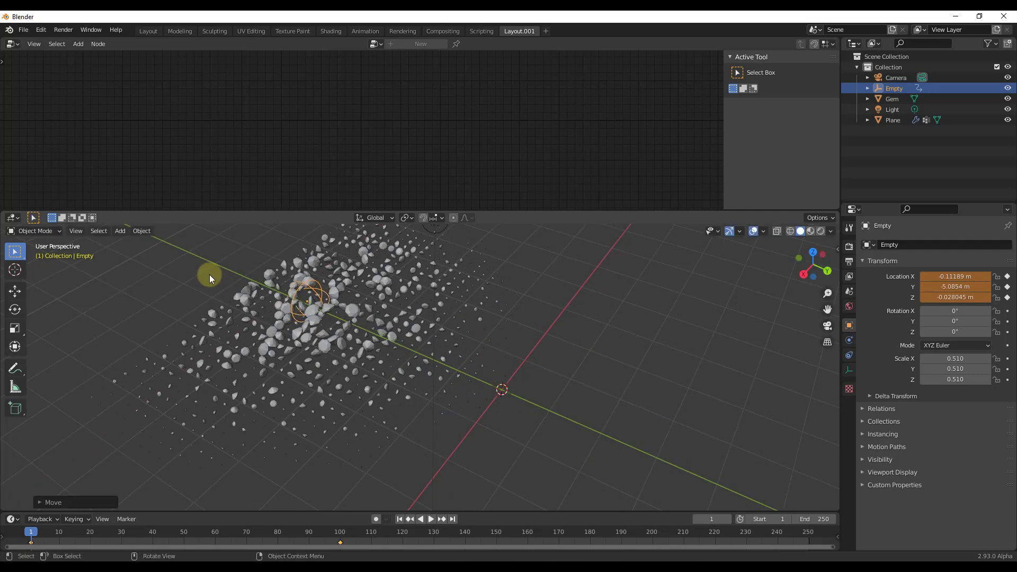
{"action": "middle_click_drag", "start_coordinate": [396, 323], "coordinate": [374, 320]}
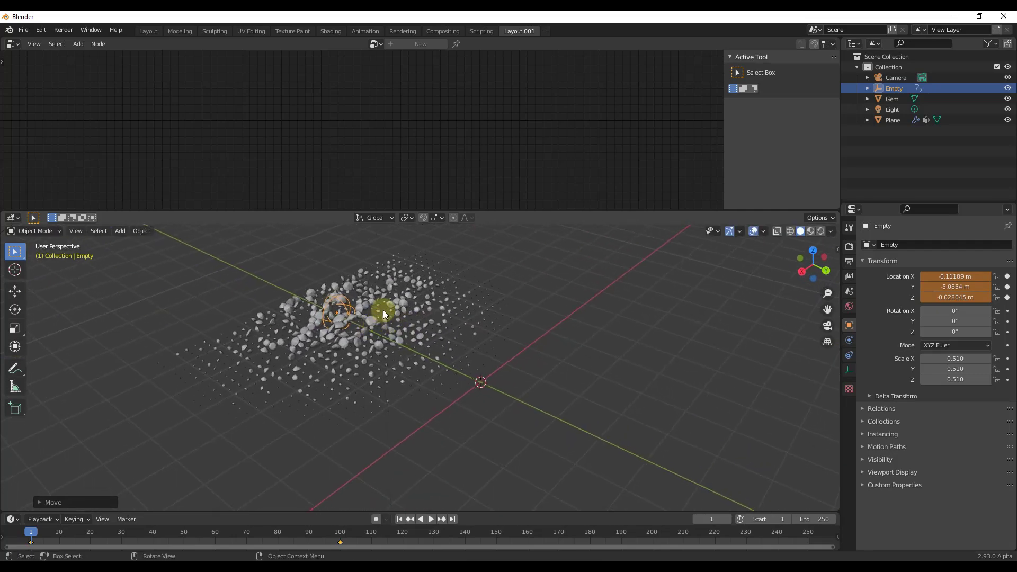
{"action": "middle_click_drag", "start_coordinate": [345, 333], "coordinate": [253, 335]}
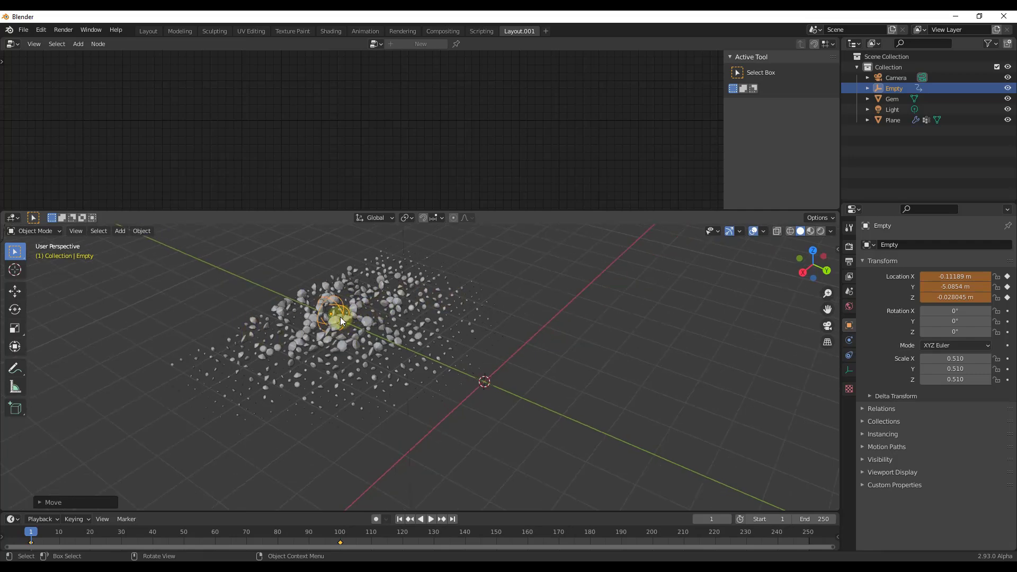